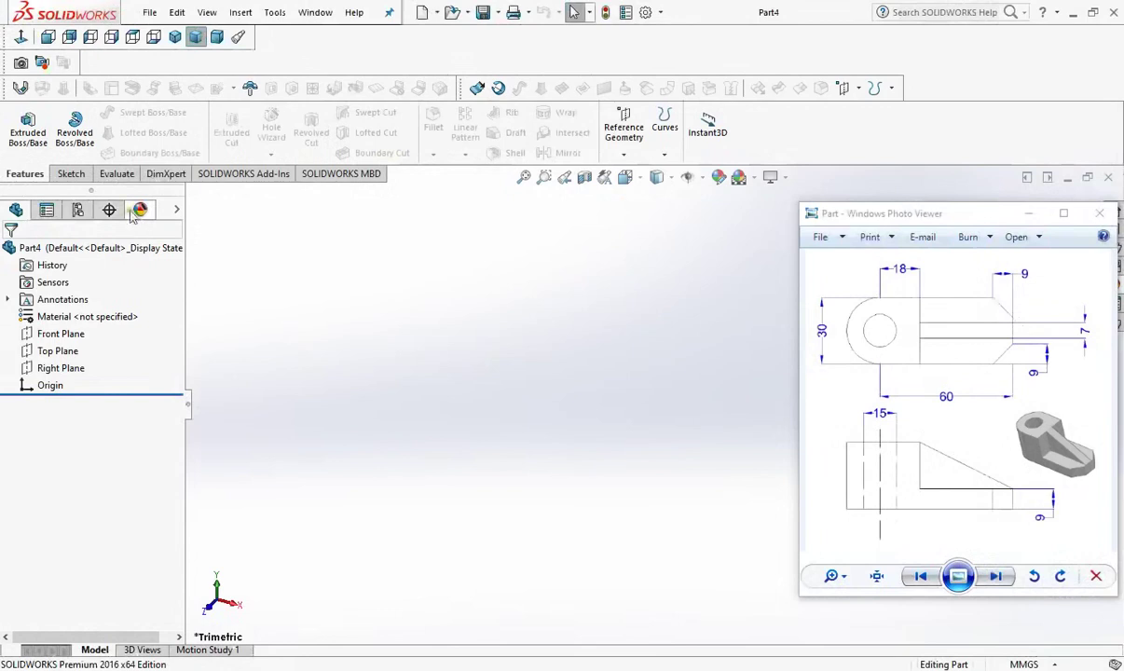
Step: Start Sketch1 on the Top Plane of the empty part
{"action": "left_click", "coordinate": [69, 173]}
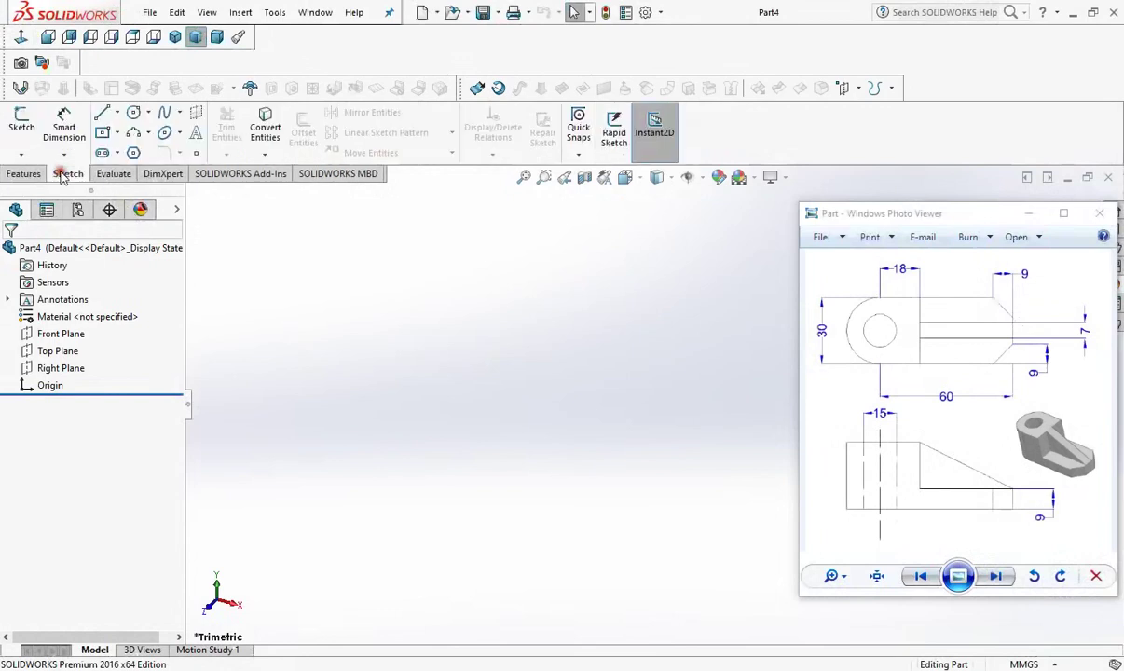
{"action": "left_click", "coordinate": [21, 124]}
{"action": "left_click", "coordinate": [416, 408]}
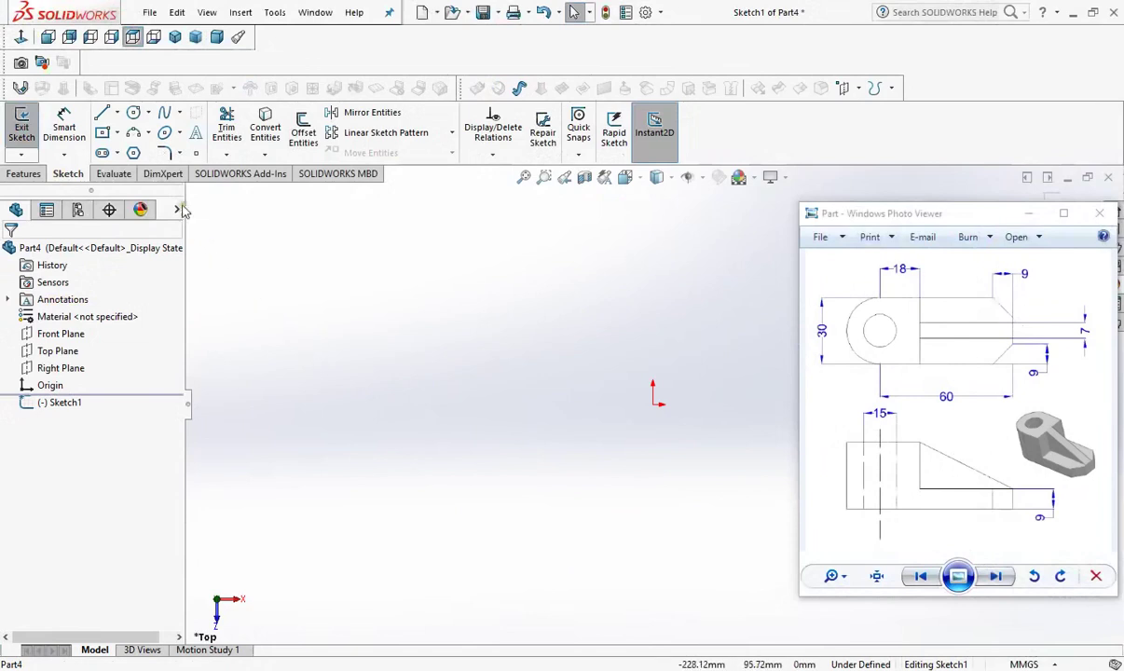
Step: Draw a circle centred on the origin and dimension its diameter to 30 mm
{"action": "left_click", "coordinate": [134, 113]}
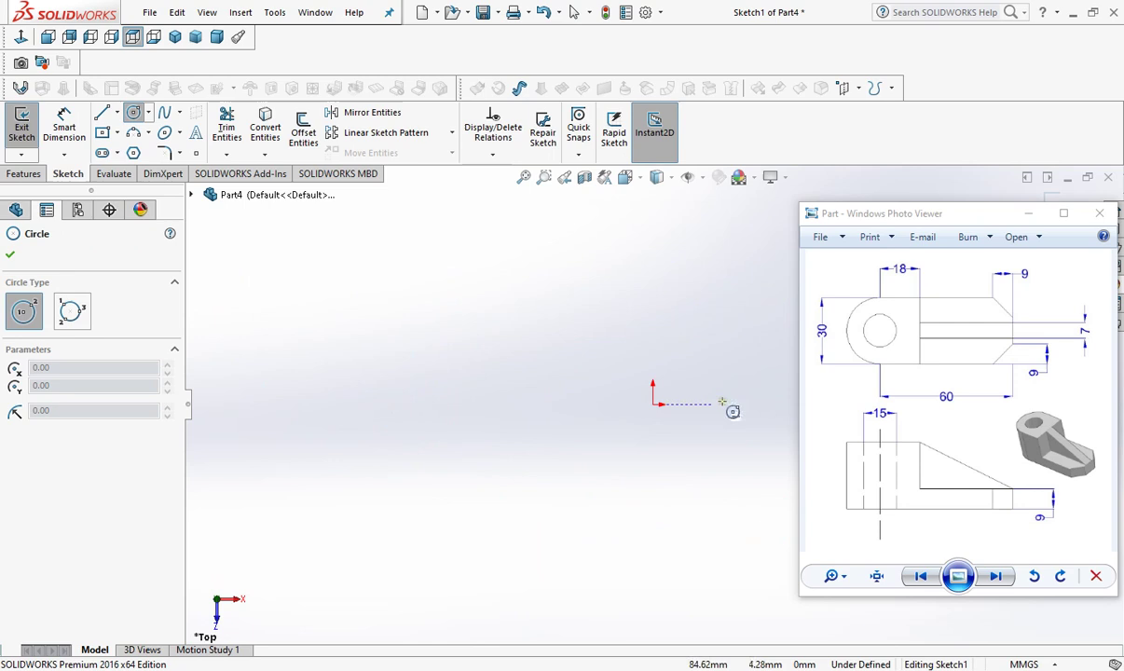
{"action": "left_click", "coordinate": [655, 406]}
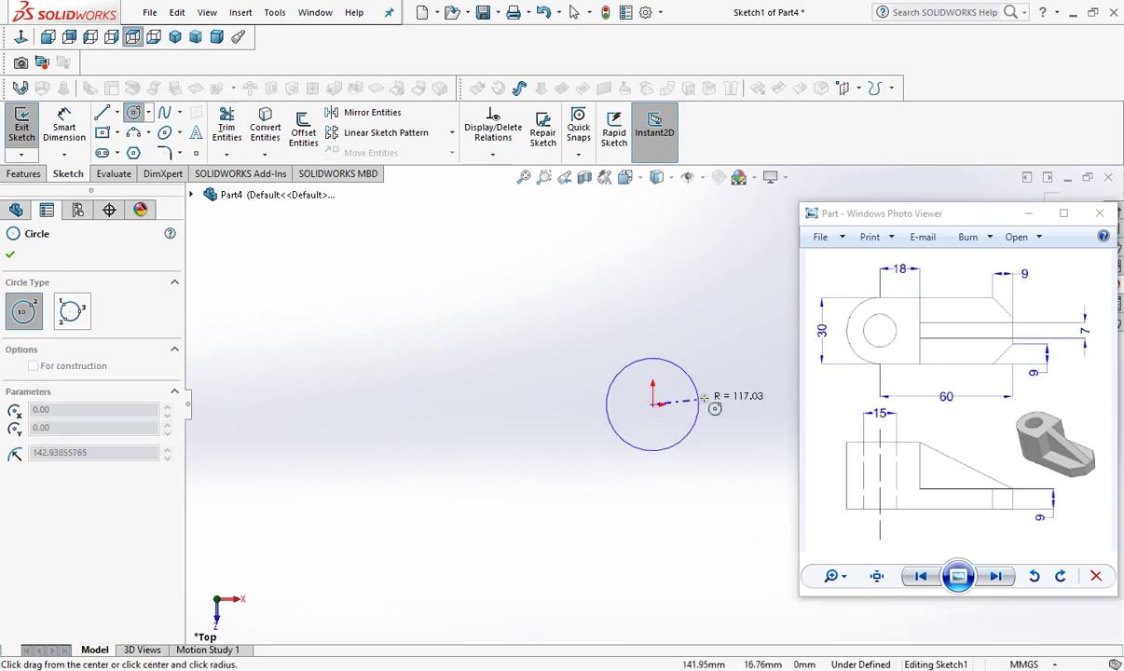
{"action": "left_click", "coordinate": [634, 408]}
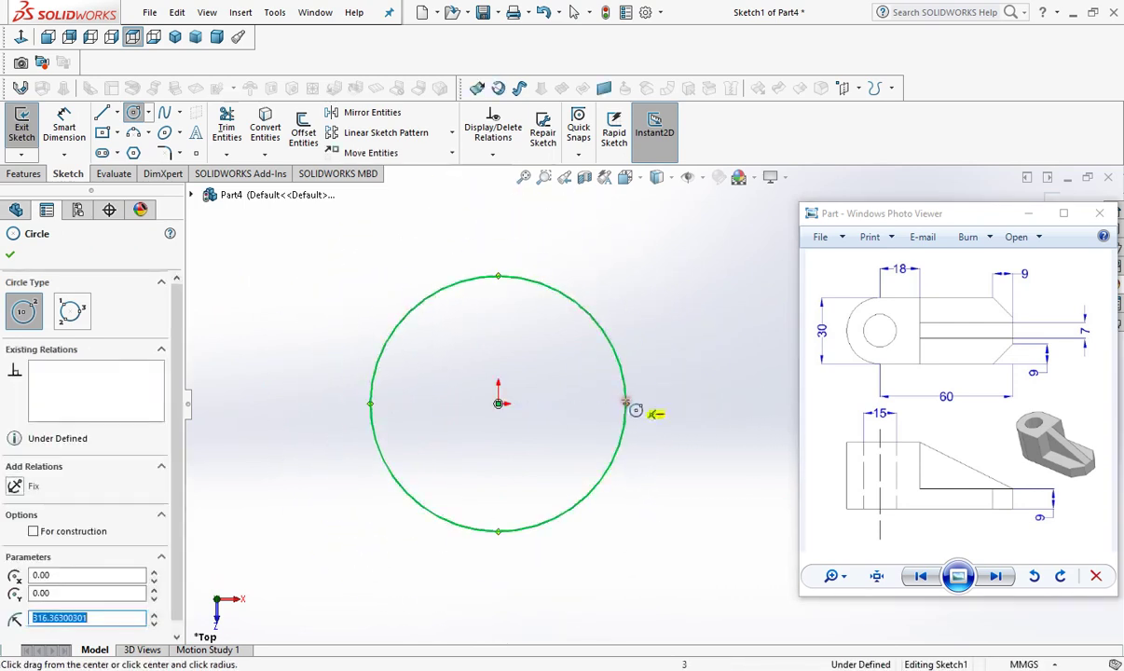
{"action": "left_click", "coordinate": [63, 131]}
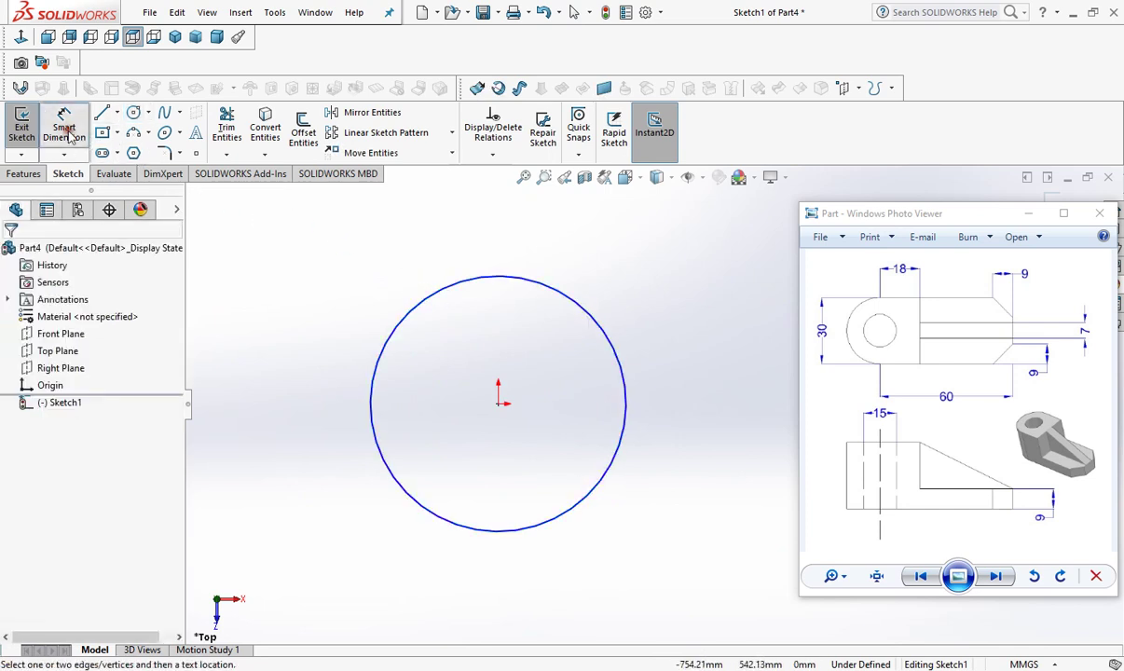
{"action": "left_click", "coordinate": [434, 294]}
{"action": "left_click", "coordinate": [507, 258]}
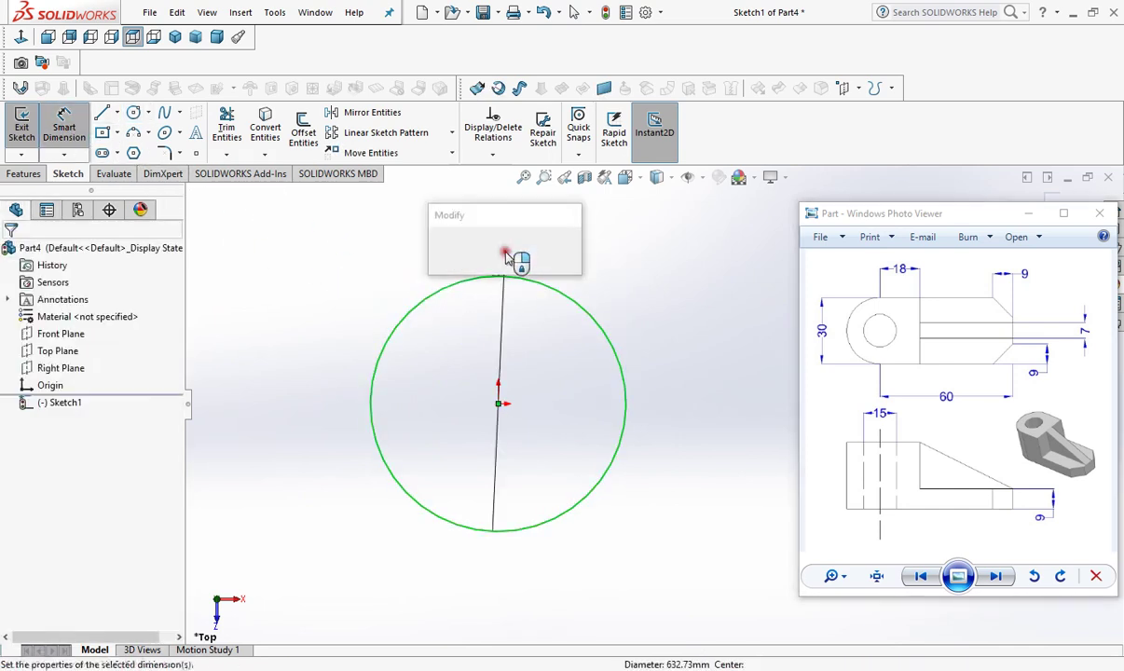
{"action": "type", "text": "30"}
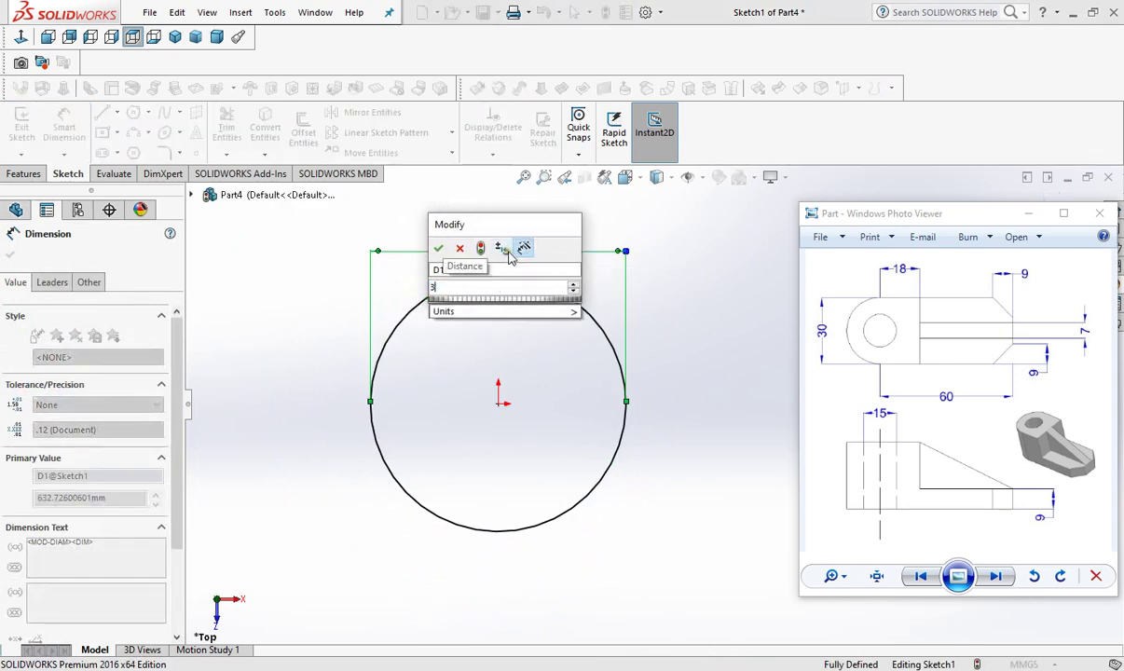
{"action": "left_click", "coordinate": [437, 249]}
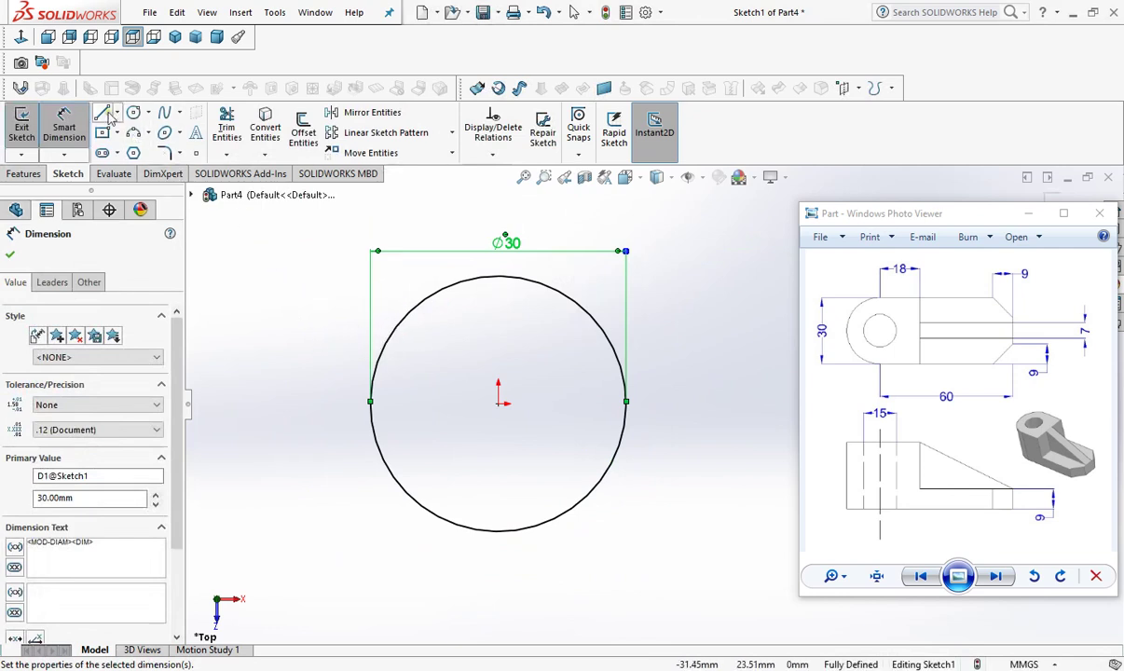
Step: Draw a horizontal line from the circle's bottom quadrant to the right
{"action": "key", "text": "Escape"}
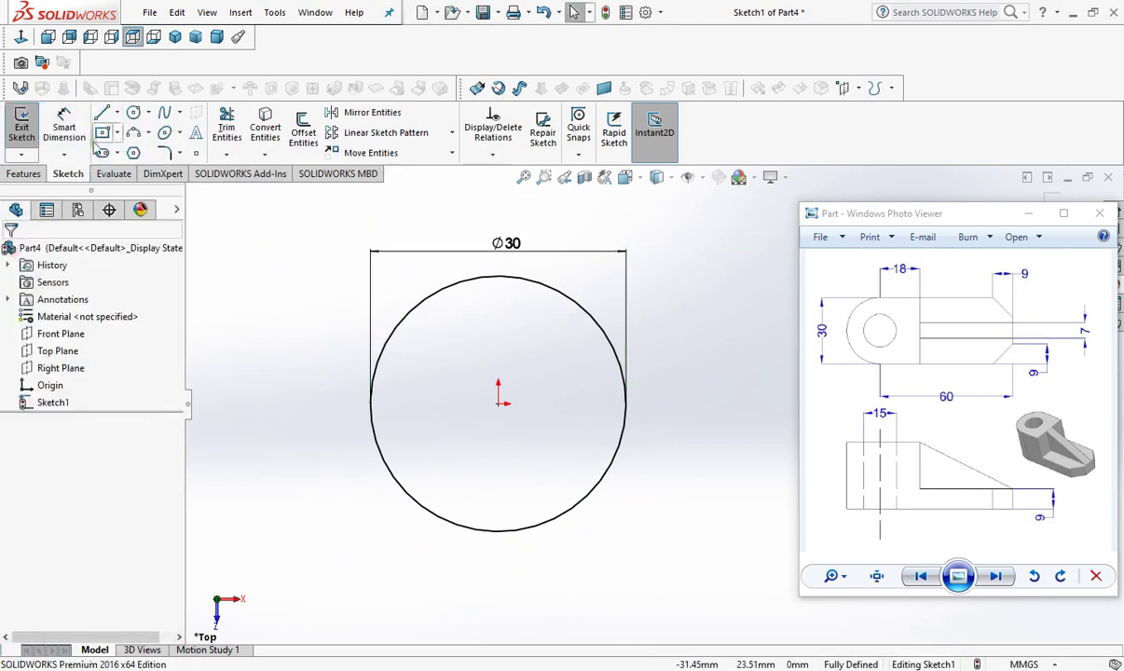
{"action": "left_click", "coordinate": [106, 115]}
{"action": "scroll", "coordinate": [319, 411], "scroll_direction": "down", "scroll_amount": 2}
{"action": "scroll", "coordinate": [308, 420], "scroll_direction": "up", "scroll_amount": 5}
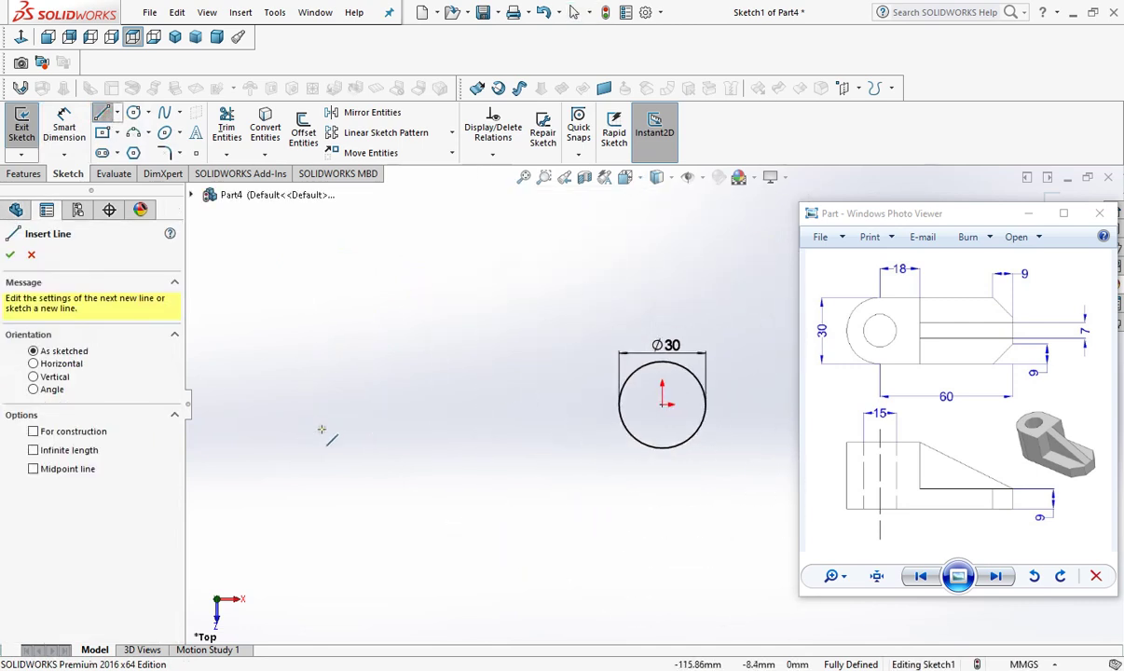
{"action": "scroll", "coordinate": [787, 368], "scroll_direction": "down", "scroll_amount": 3}
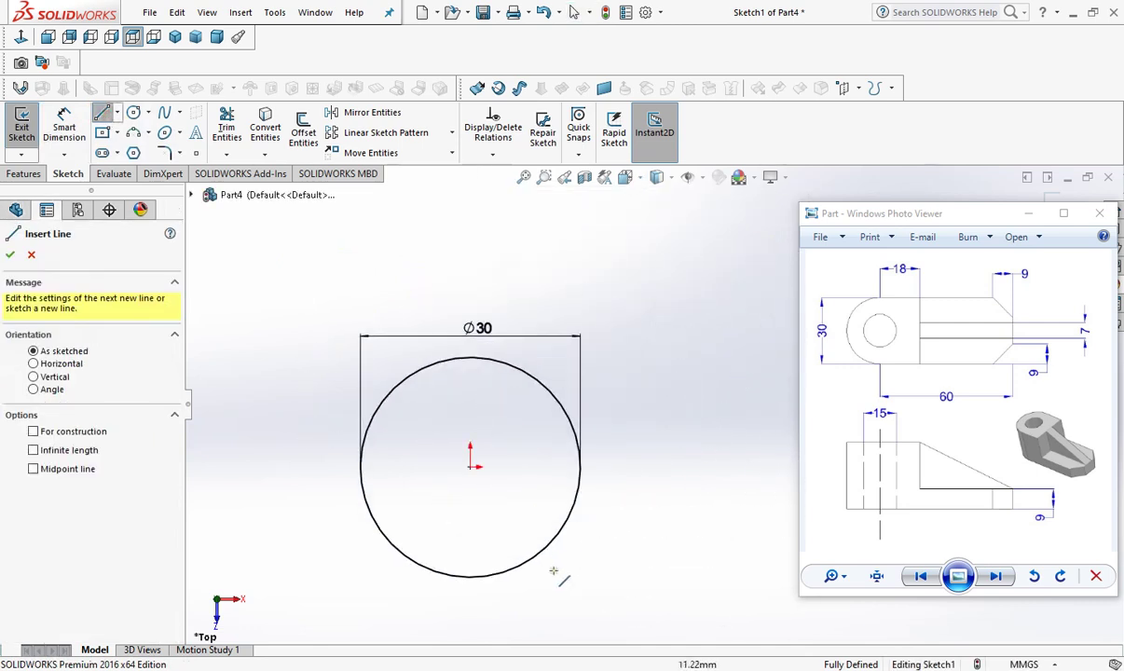
{"action": "left_click", "coordinate": [470, 577]}
{"action": "left_click", "coordinate": [748, 577]}
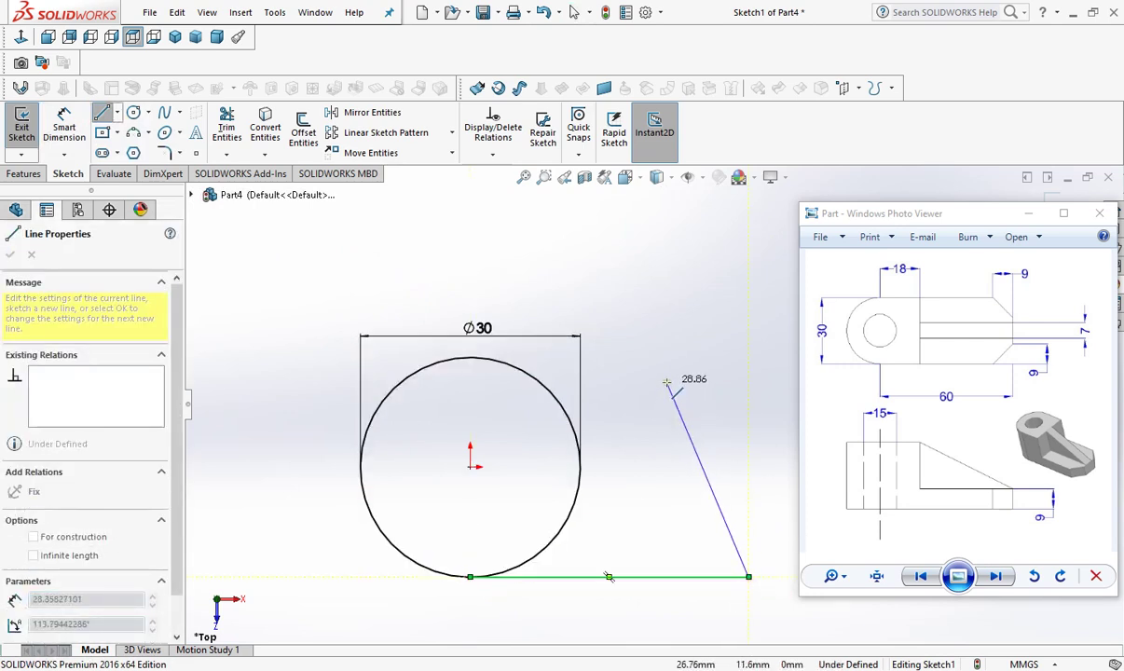
{"action": "right_click", "coordinate": [677, 386]}
{"action": "left_click", "coordinate": [707, 395]}
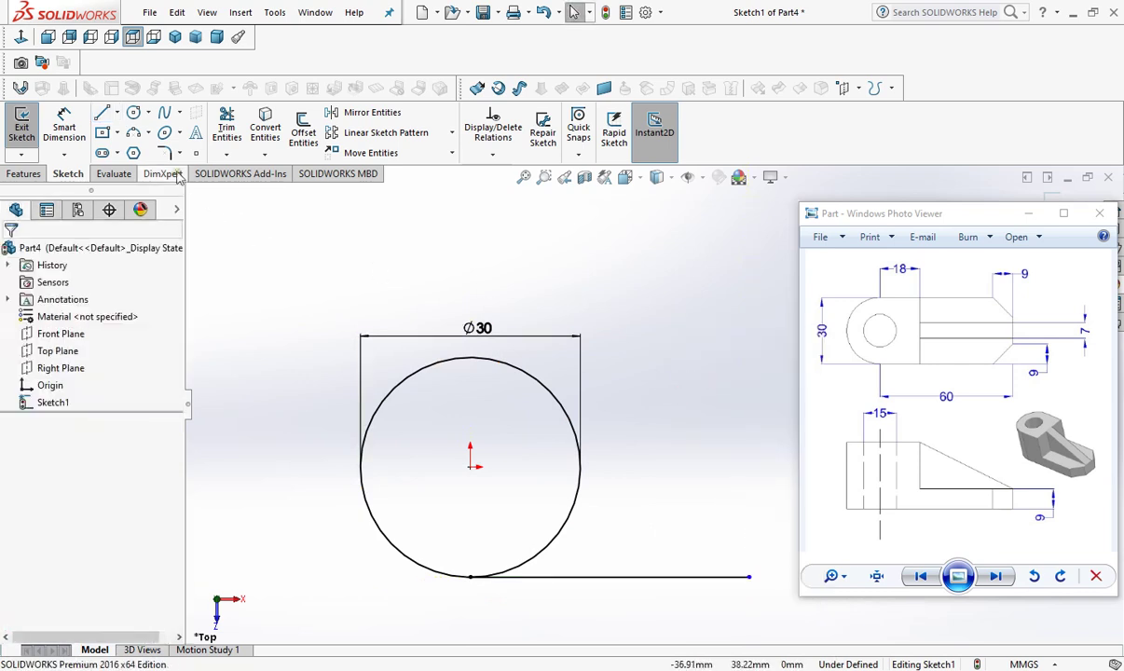
Step: Draw a second horizontal line rightward from the circle's top quadrant
{"action": "left_click", "coordinate": [102, 113]}
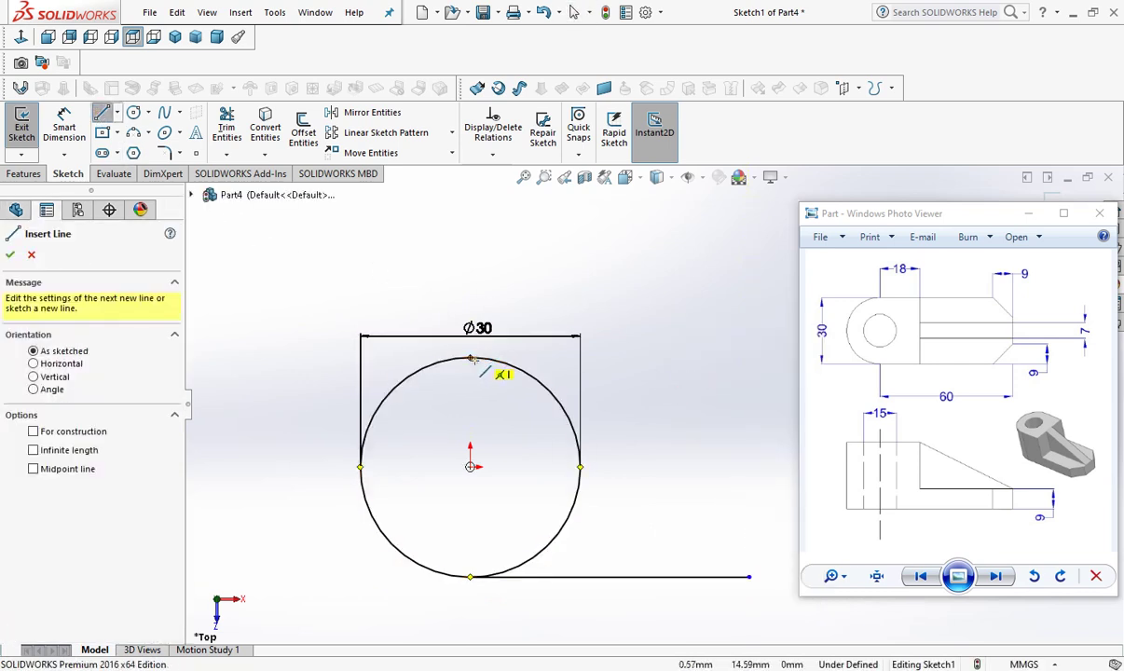
{"action": "left_click", "coordinate": [471, 358]}
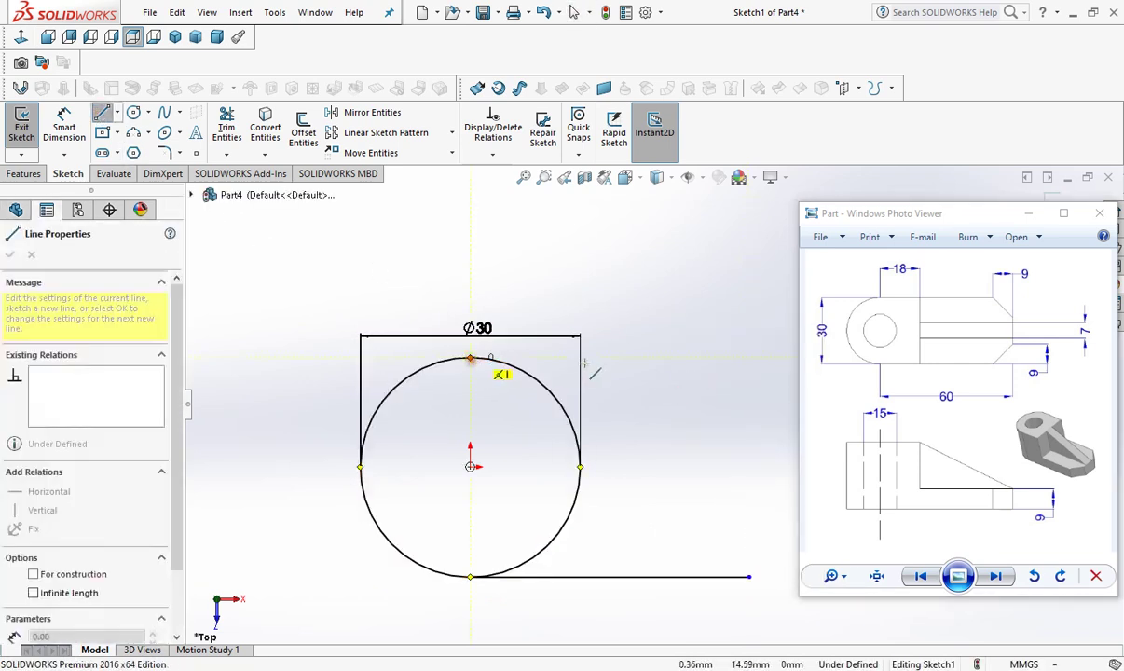
{"action": "left_click", "coordinate": [690, 358]}
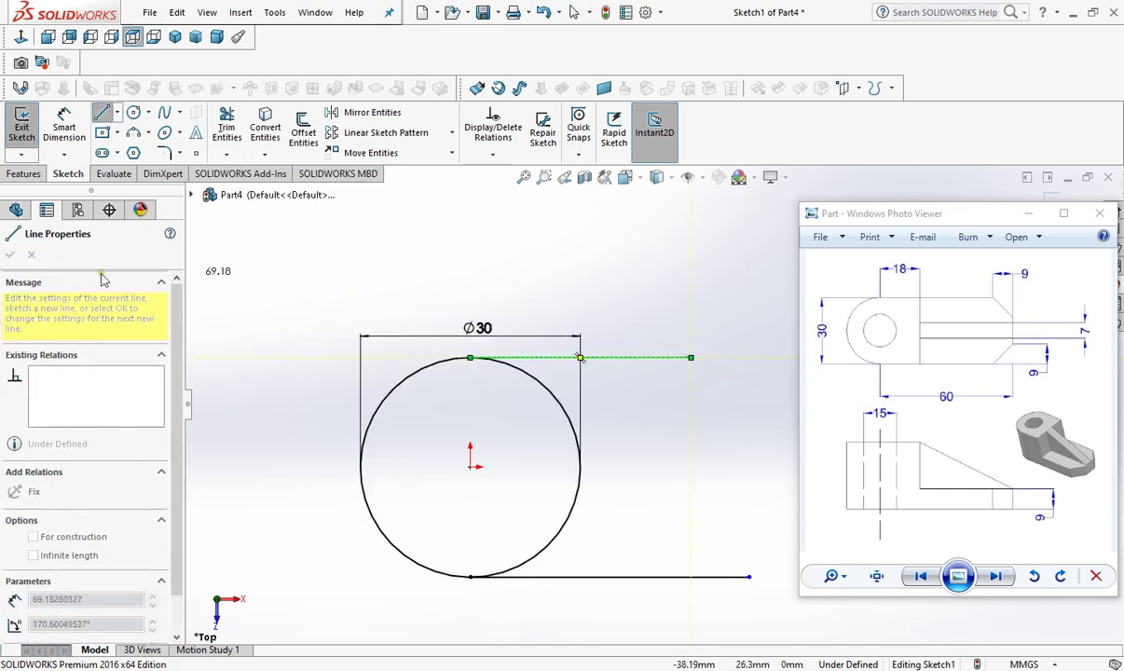
{"action": "right_click", "coordinate": [268, 244]}
{"action": "left_click", "coordinate": [271, 257]}
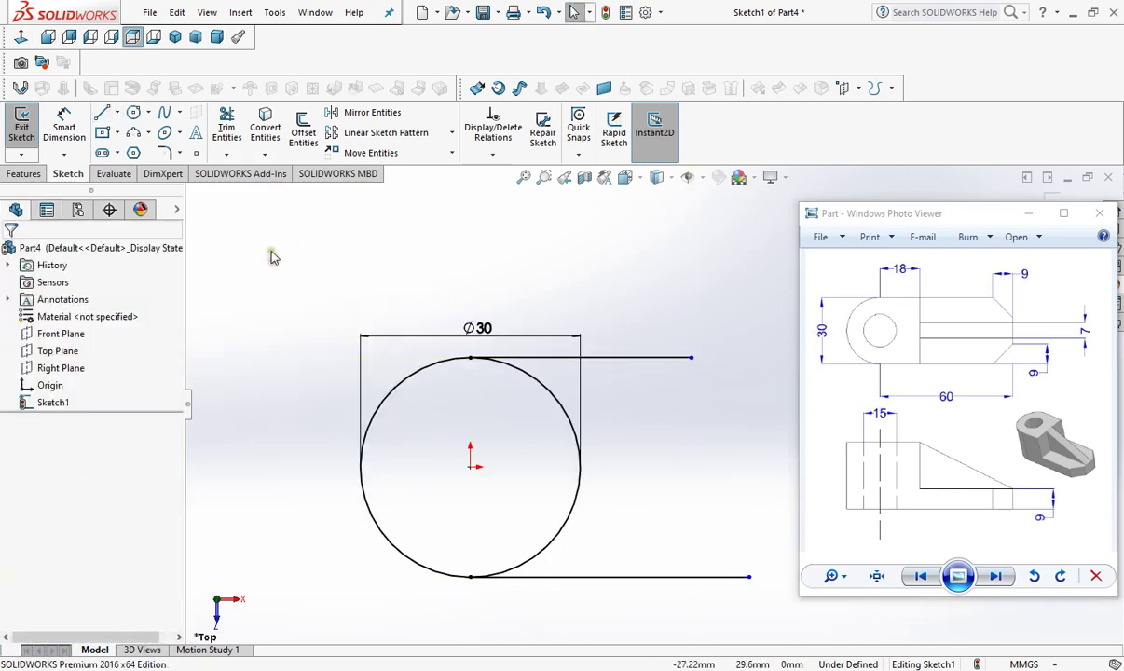
{"action": "left_click", "coordinate": [63, 130]}
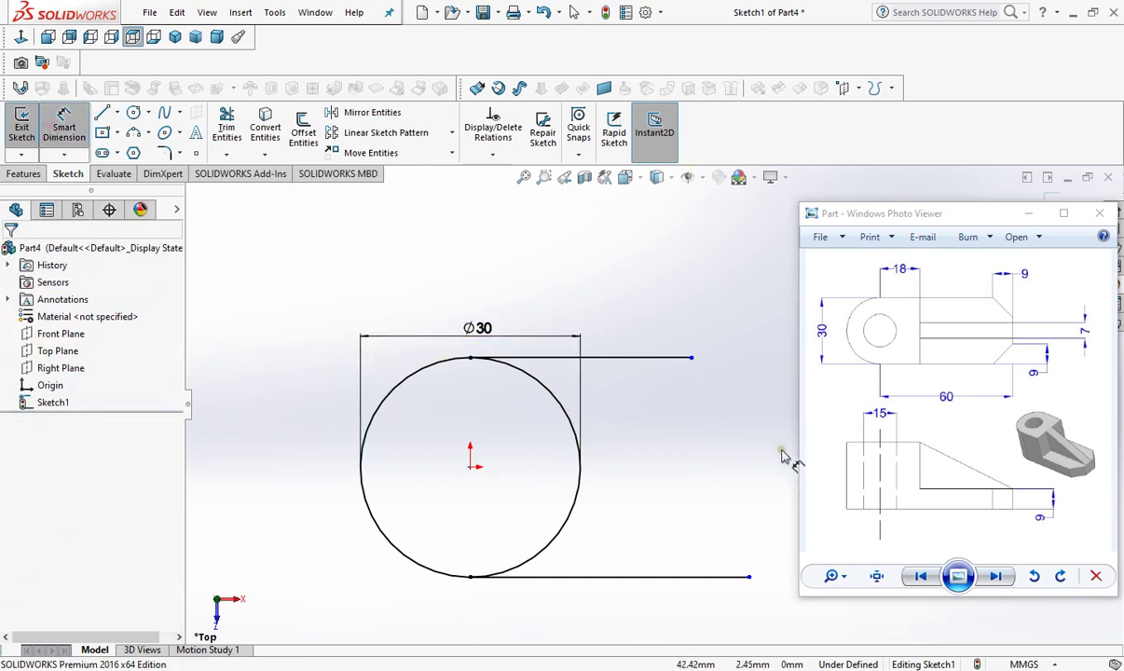
Step: Dimension the bottom horizontal line to 60 mm long
{"action": "key", "text": "z"}
{"action": "scroll", "coordinate": [787, 446], "scroll_direction": "up", "scroll_amount": 3}
{"action": "scroll", "coordinate": [764, 424], "scroll_direction": "down", "scroll_amount": 3}
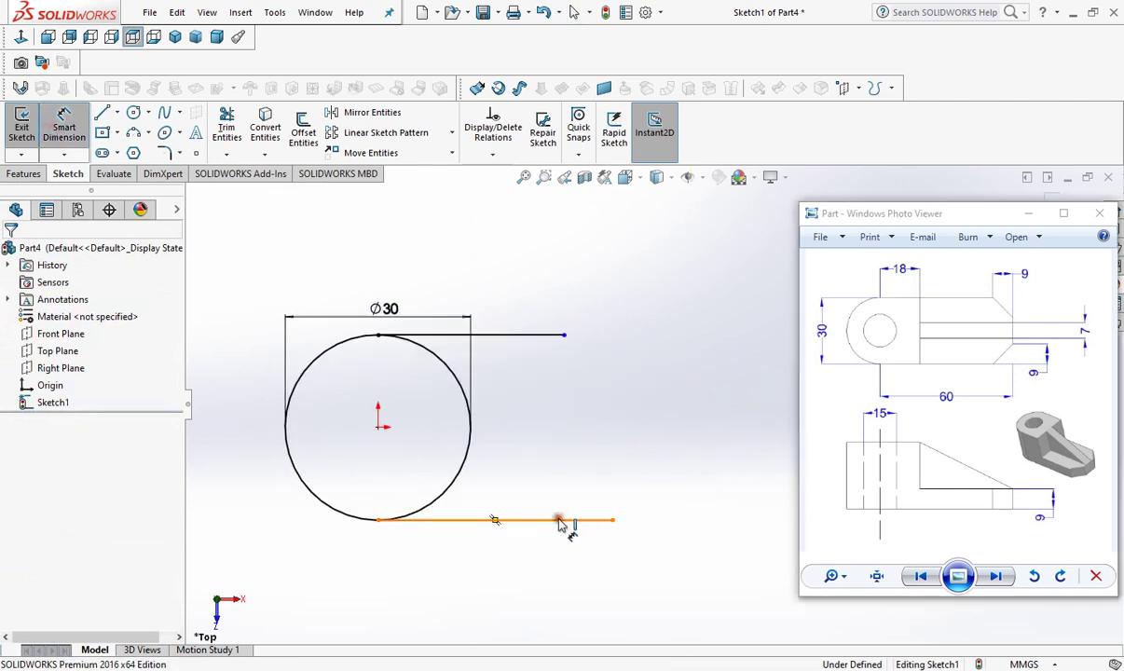
{"action": "left_click", "coordinate": [564, 520]}
{"action": "left_click", "coordinate": [559, 576]}
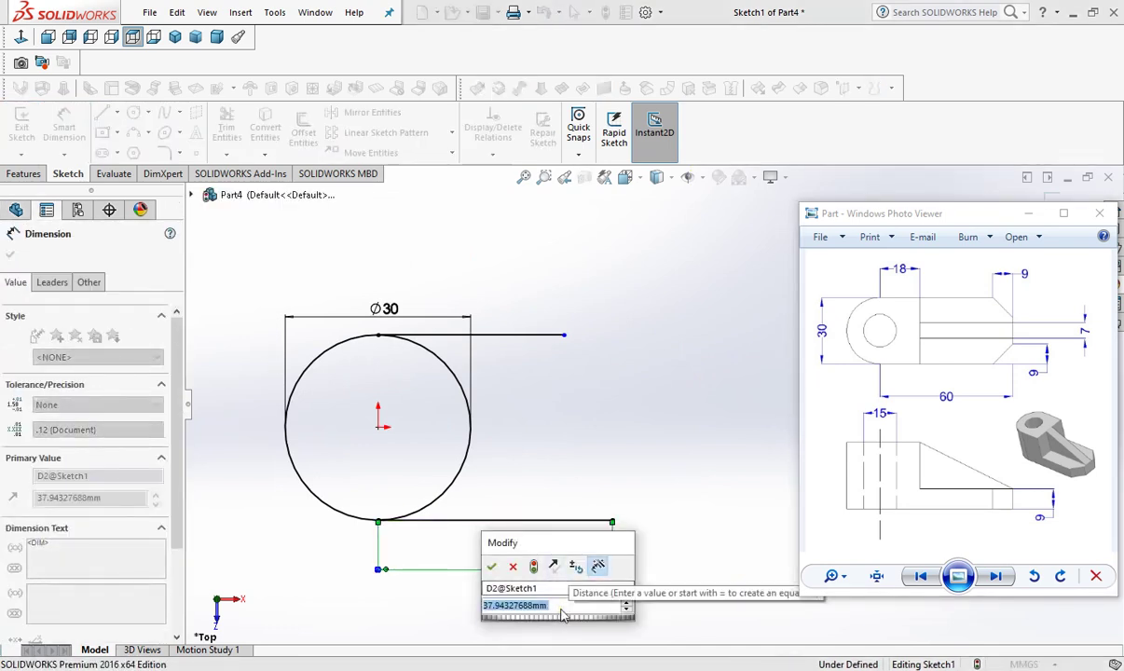
{"action": "type", "text": "60"}
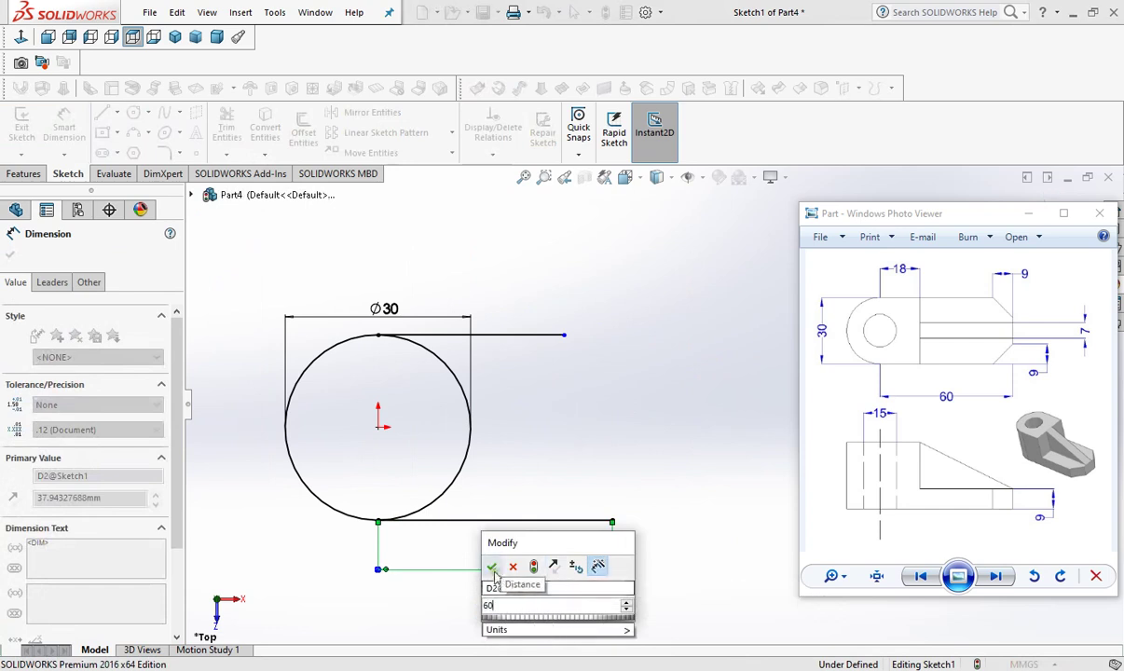
{"action": "left_click", "coordinate": [493, 570]}
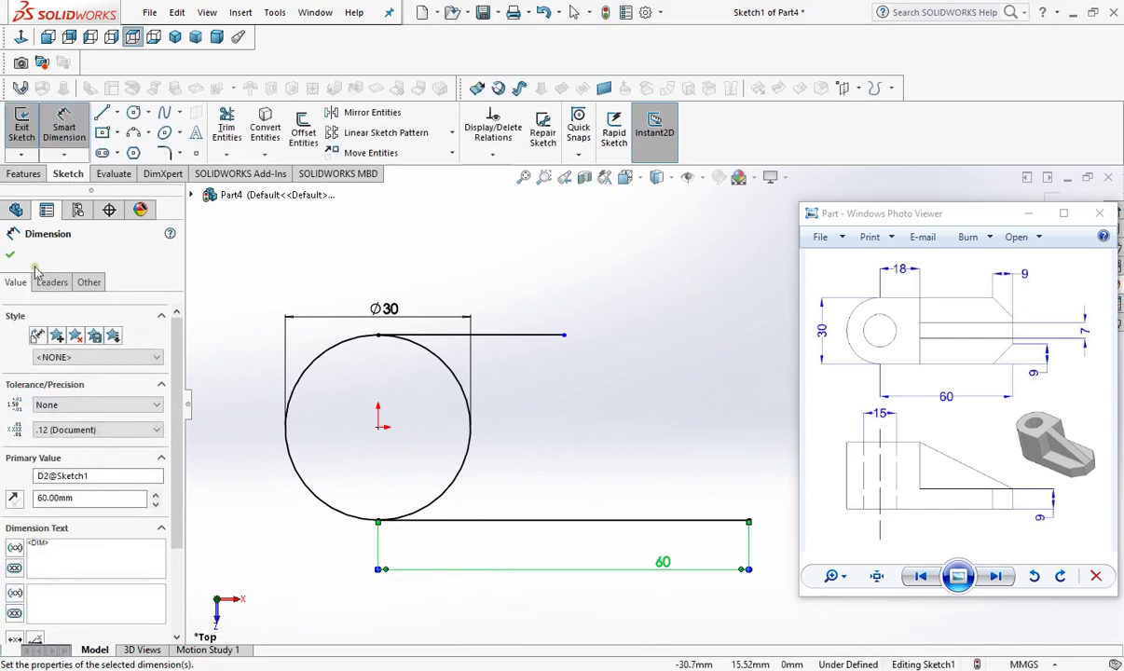
{"action": "key", "text": "Escape"}
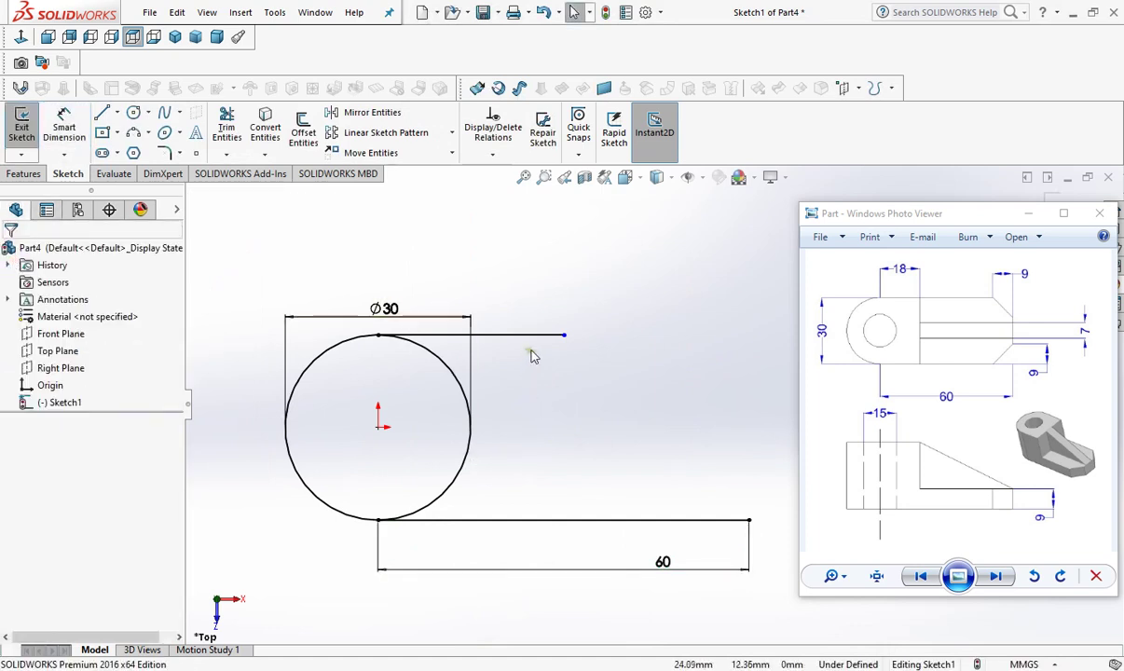
Step: Add an Equal relation between the top and bottom horizontal lines
{"action": "left_click", "coordinate": [512, 334]}
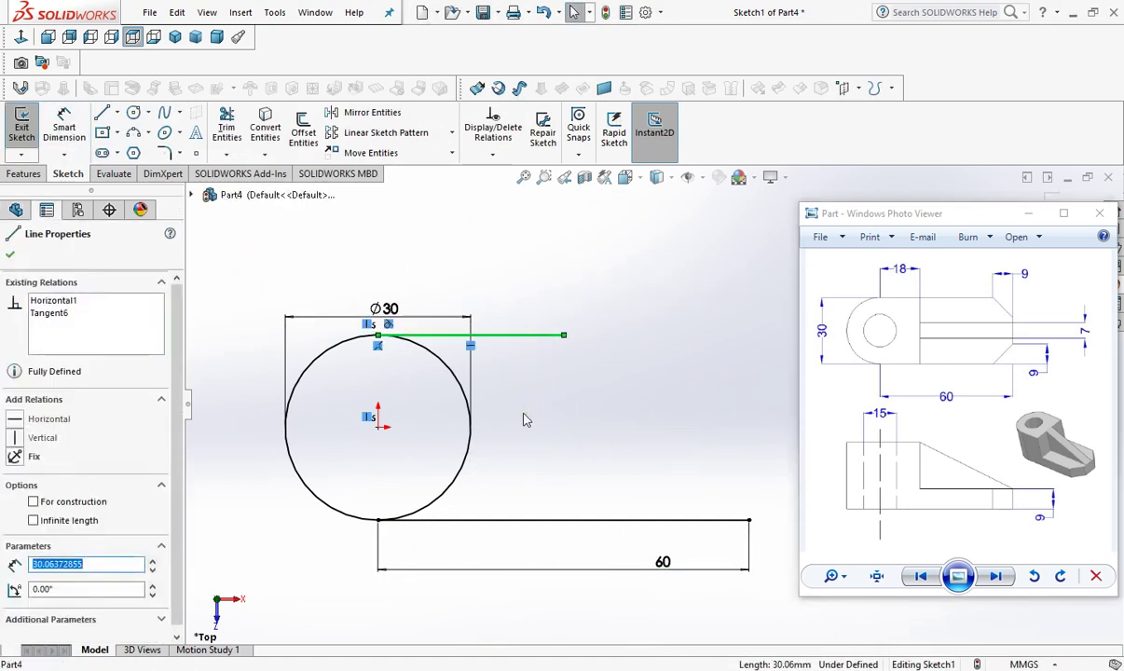
{"action": "left_click", "coordinate": [547, 520]}
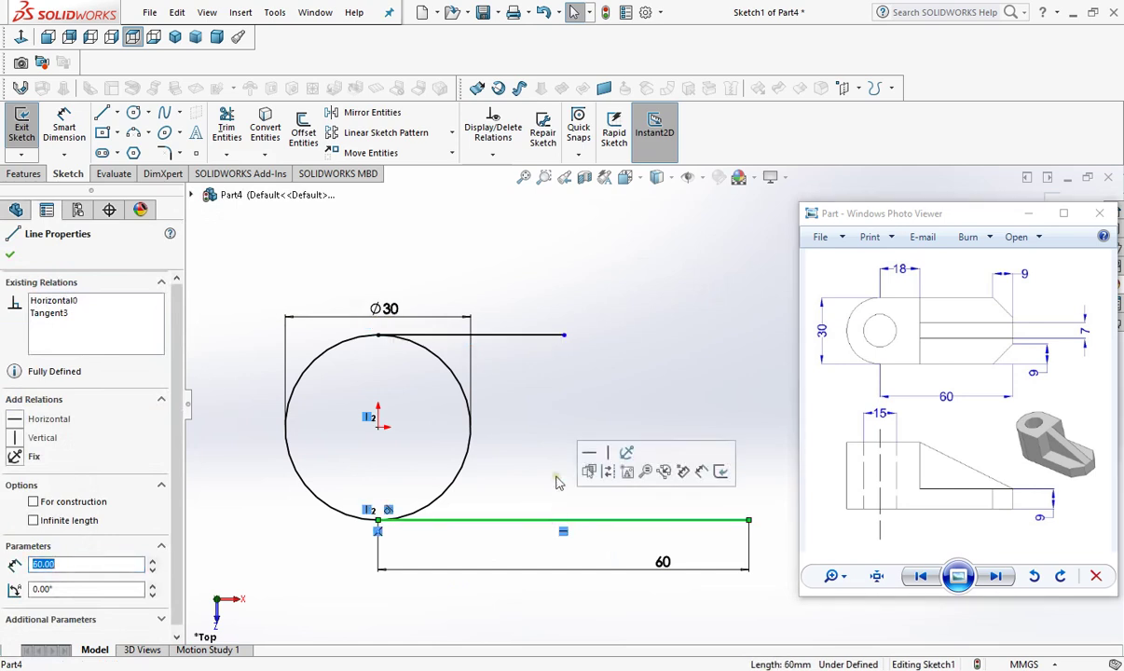
{"action": "left_click", "coordinate": [538, 335], "text": "ctrl"}
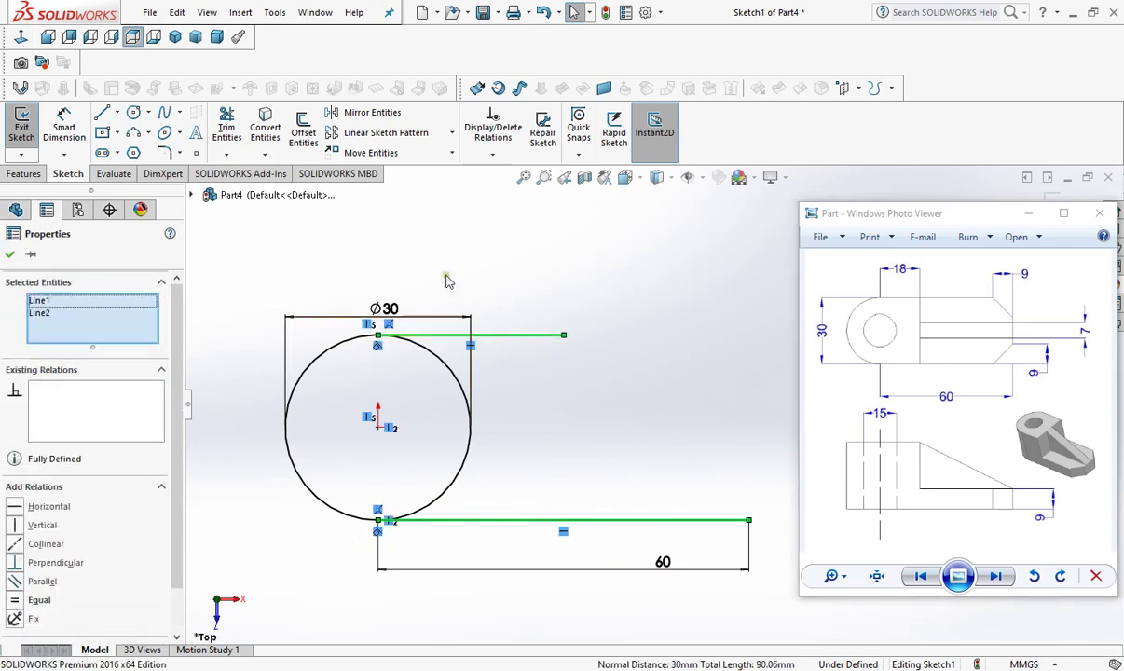
{"action": "left_click", "coordinate": [21, 600]}
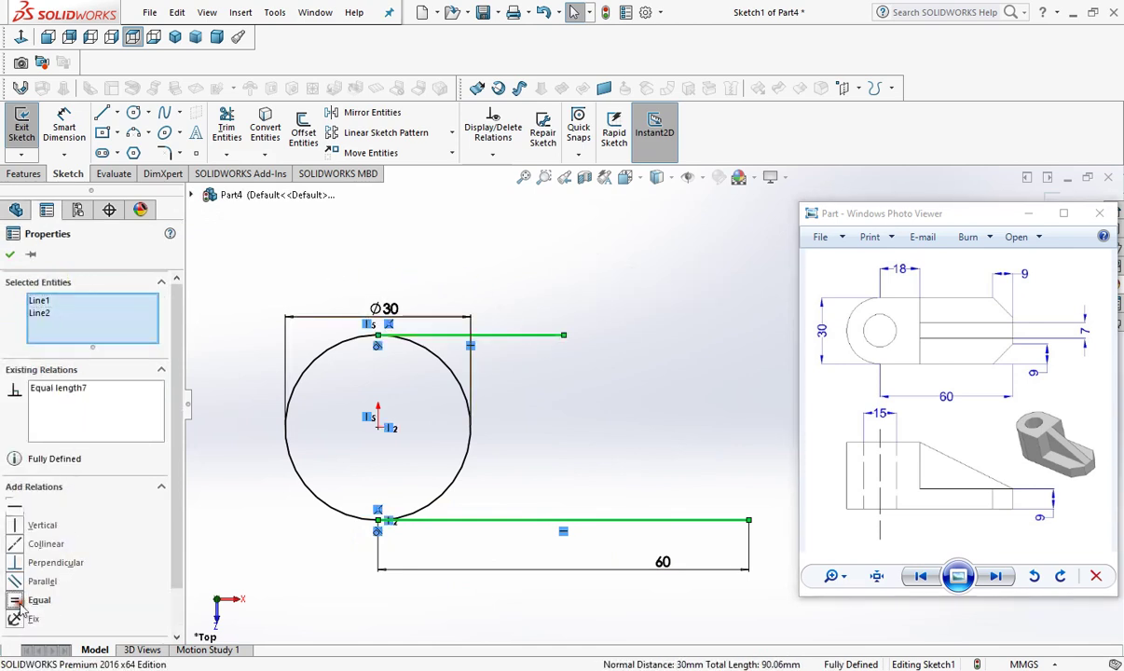
{"action": "left_click", "coordinate": [10, 256]}
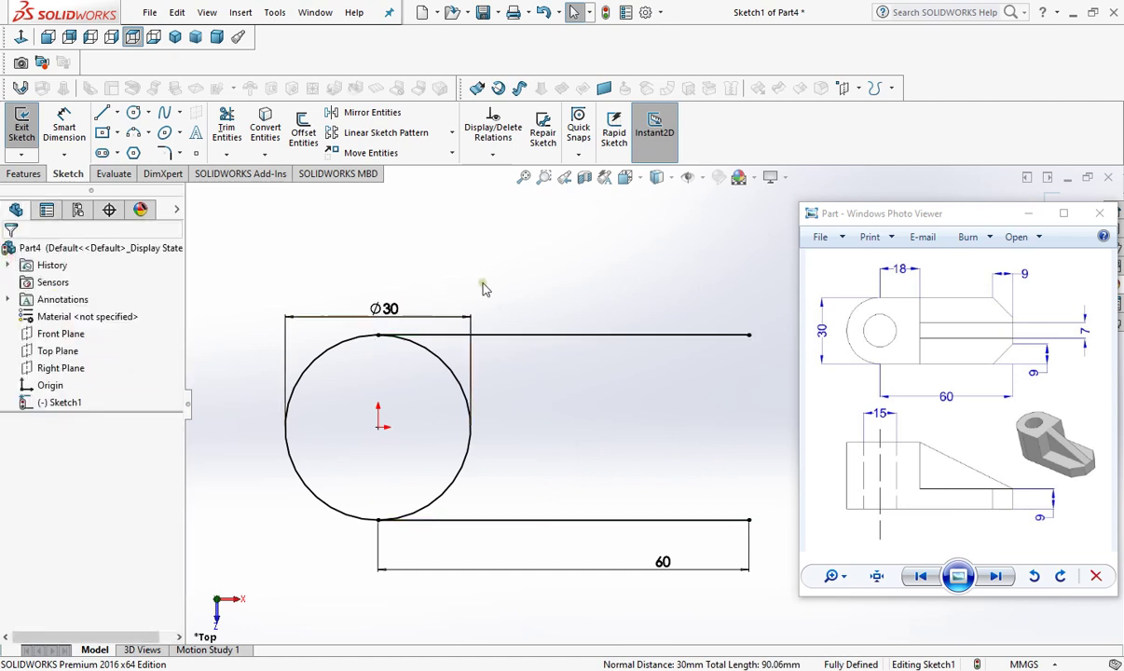
Step: Draw a short vertical line up from the bottom line's right endpoint
{"action": "left_click", "coordinate": [102, 112]}
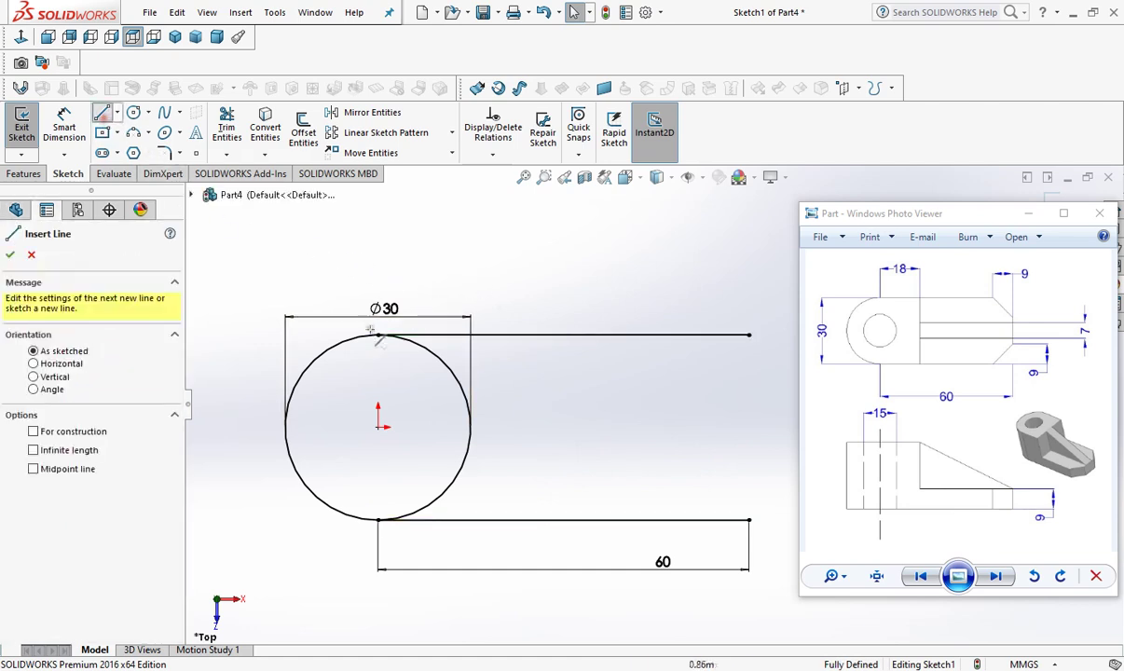
{"action": "left_click", "coordinate": [748, 481]}
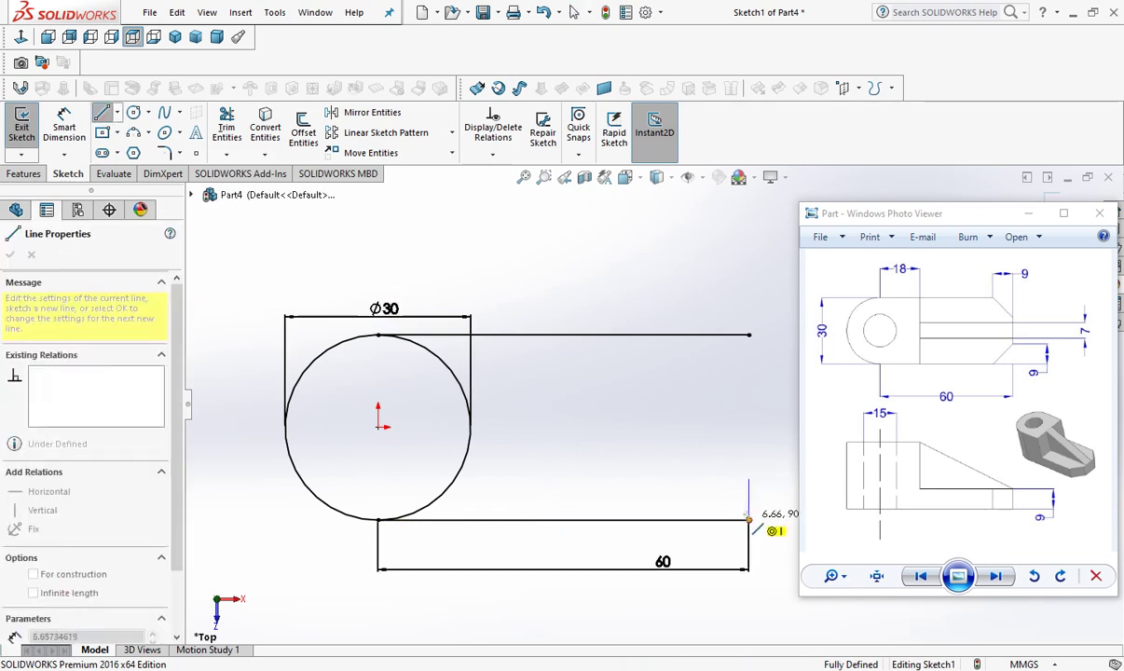
{"action": "left_click", "coordinate": [748, 519]}
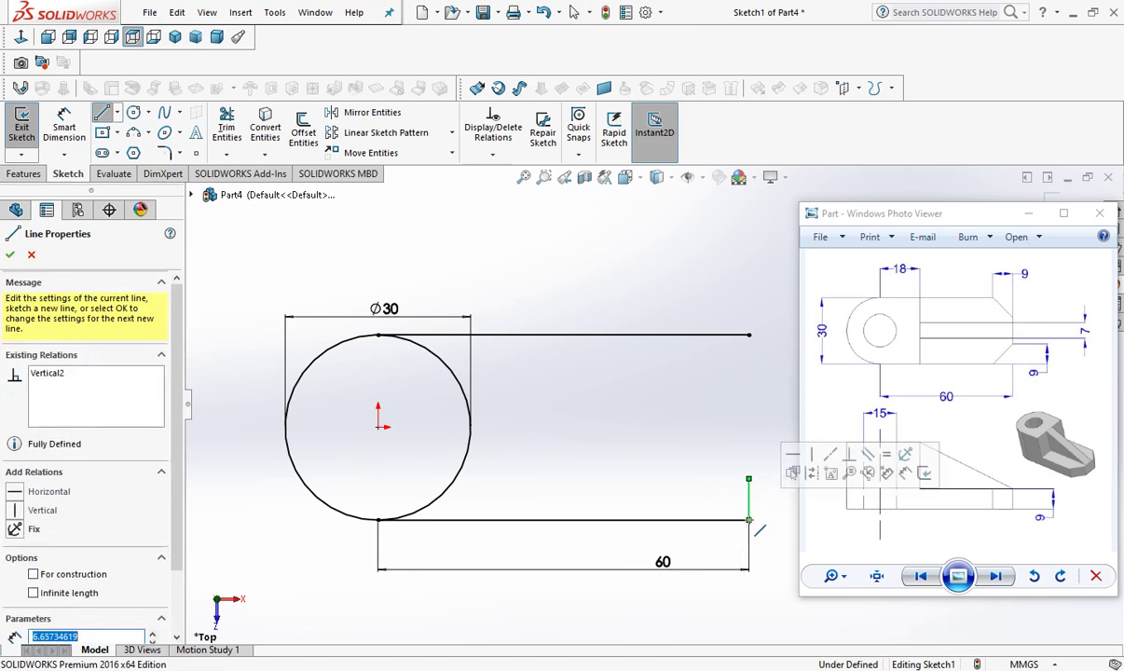
{"action": "right_click_drag", "start_coordinate": [748, 519], "coordinate": [719, 491]}
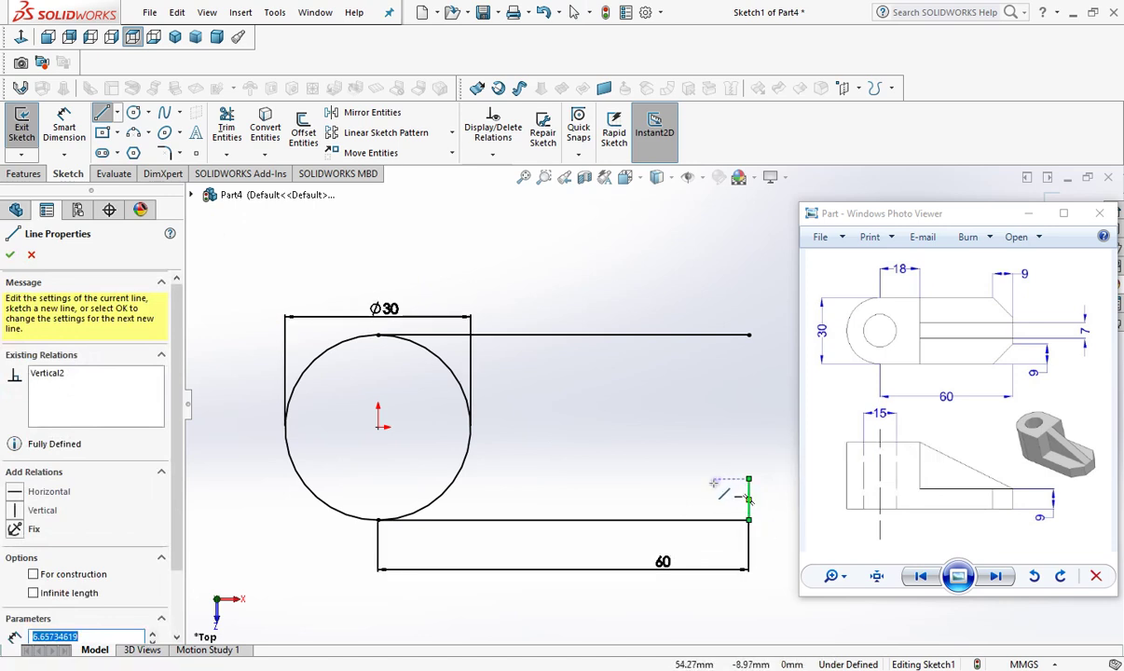
{"action": "left_click", "coordinate": [723, 494]}
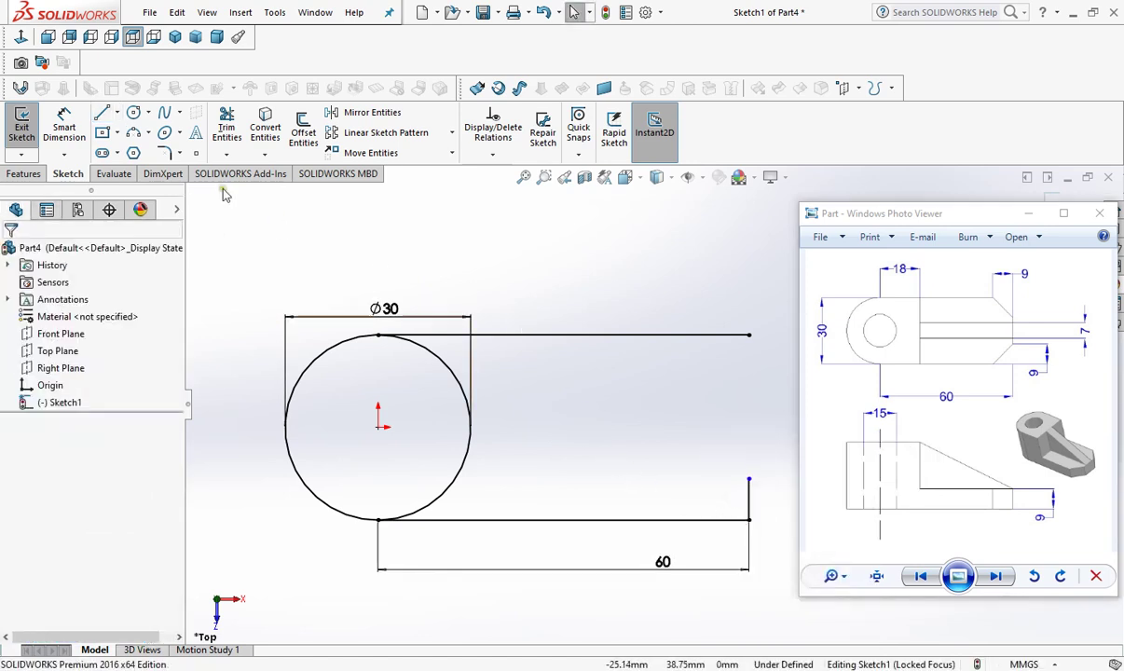
{"action": "left_click", "coordinate": [100, 113]}
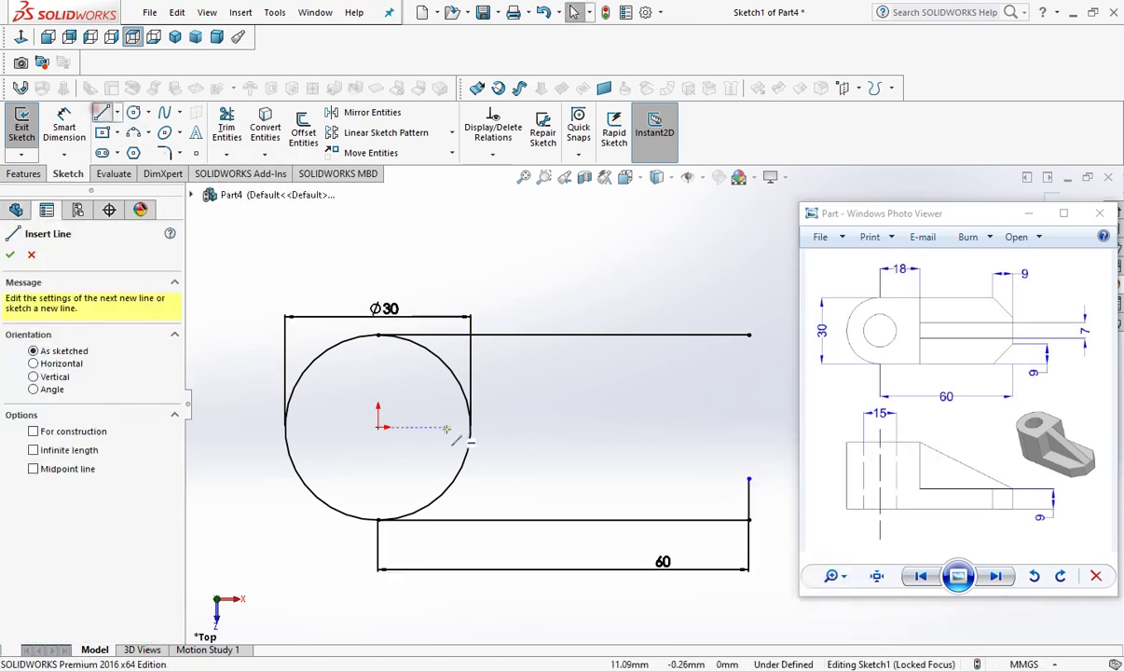
{"action": "left_click", "coordinate": [748, 519]}
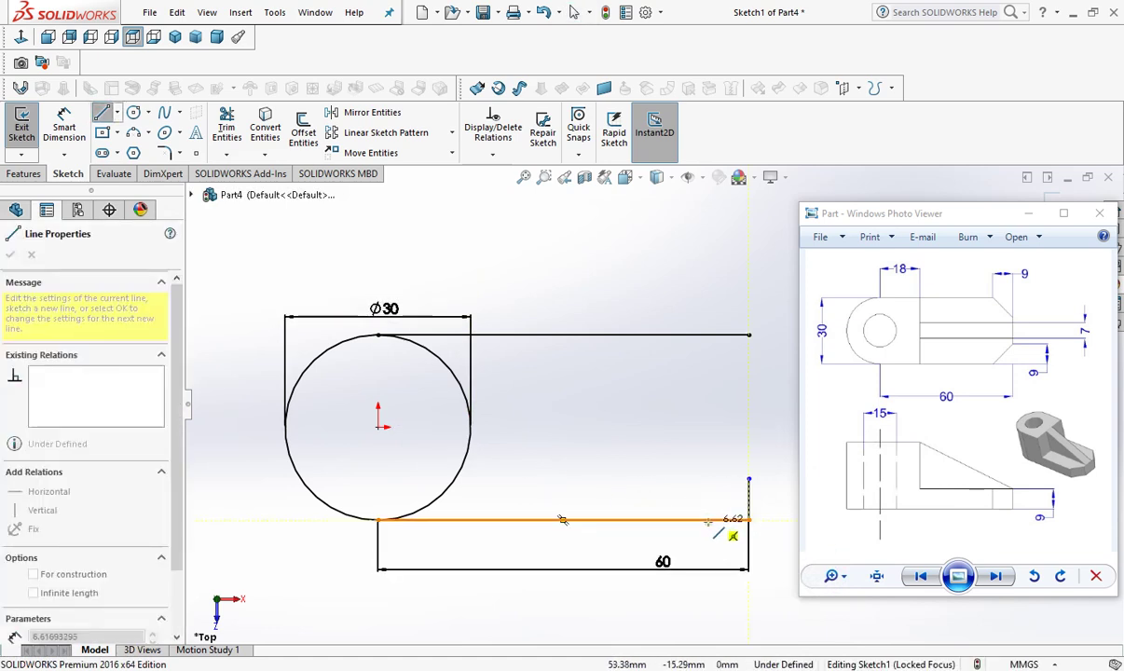
{"action": "right_click", "coordinate": [708, 498]}
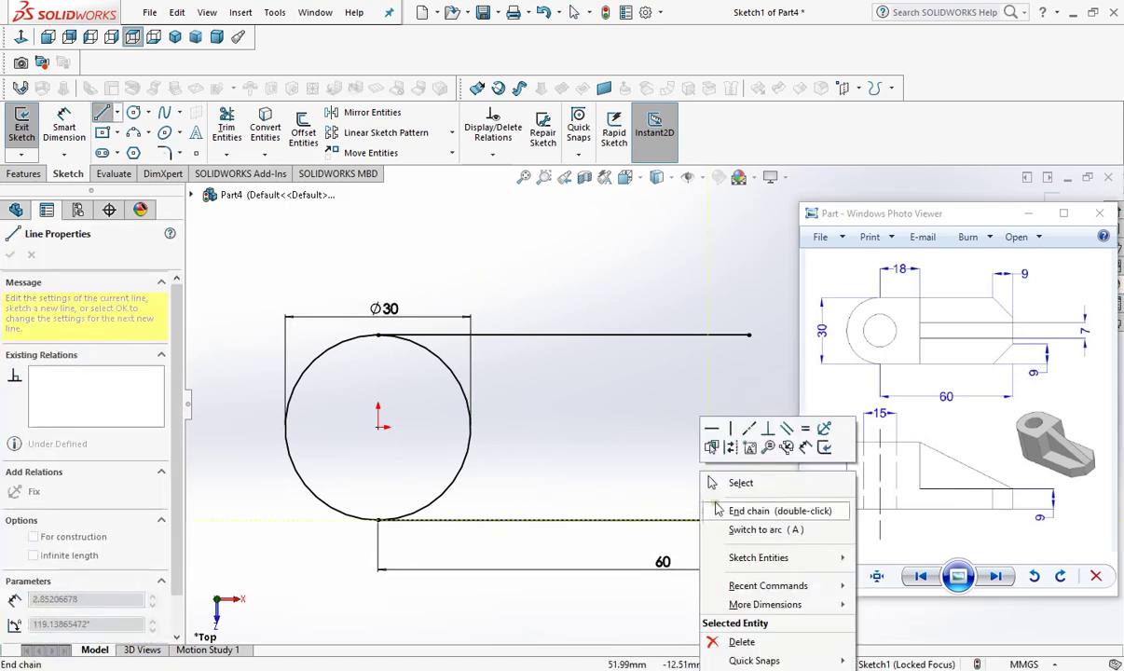
{"action": "left_click", "coordinate": [717, 509]}
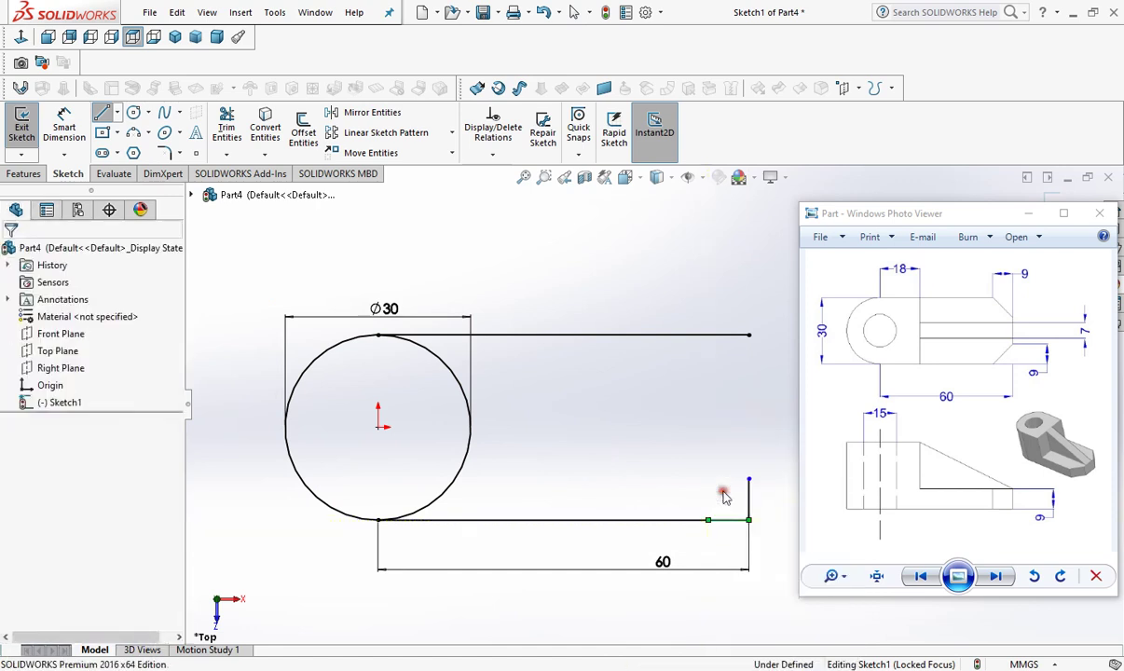
{"action": "left_click", "coordinate": [56, 132]}
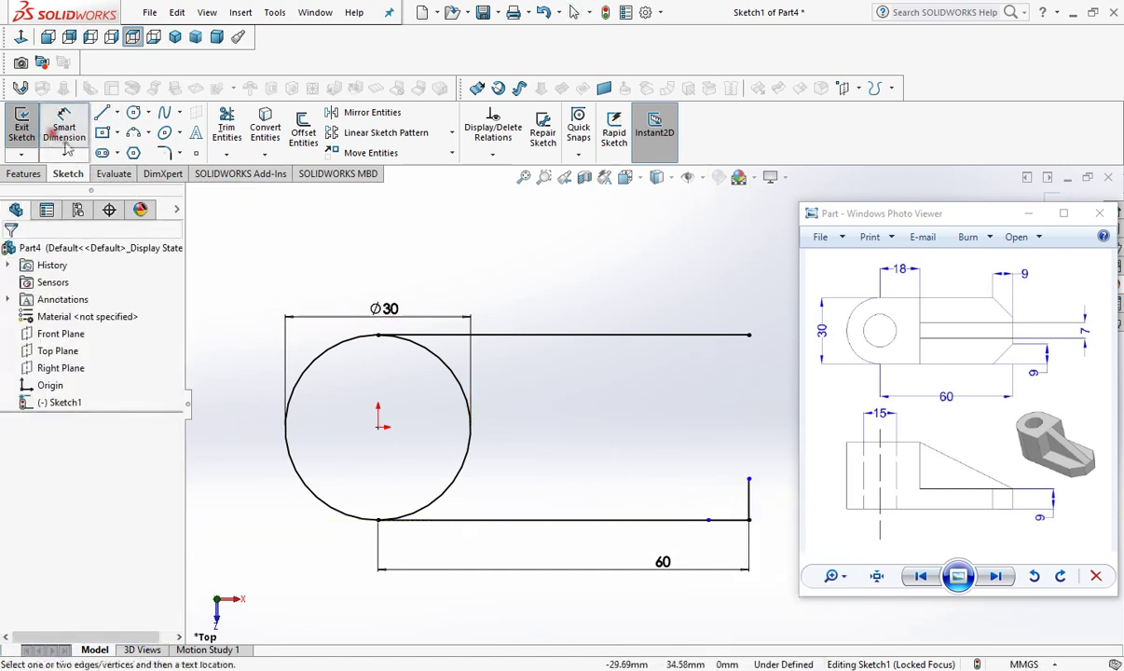
Step: Dimension the vertical line to 9 mm and the bottom-line point 9 mm from the corner
{"action": "left_click", "coordinate": [748, 501]}
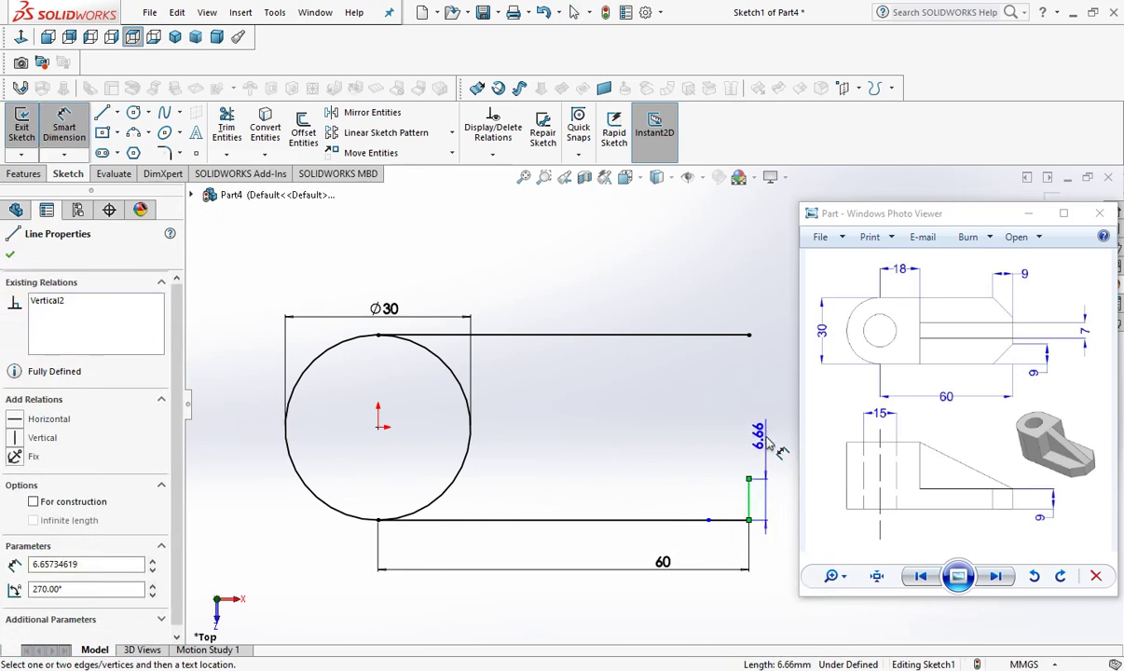
{"action": "left_click", "coordinate": [769, 445]}
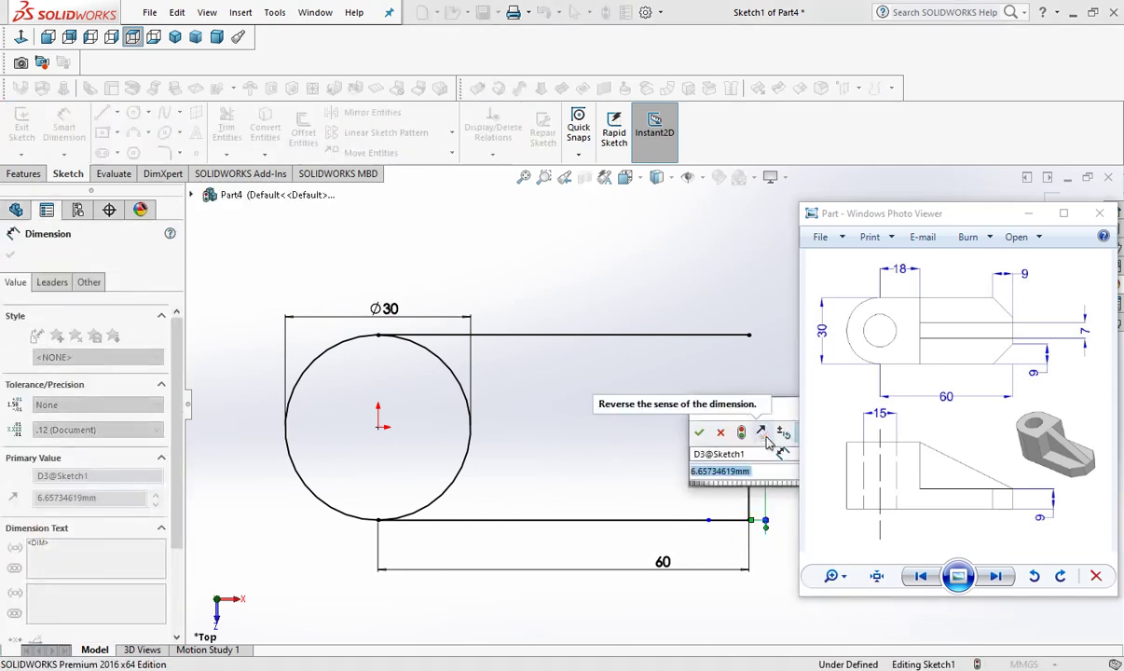
{"action": "type", "text": "9"}
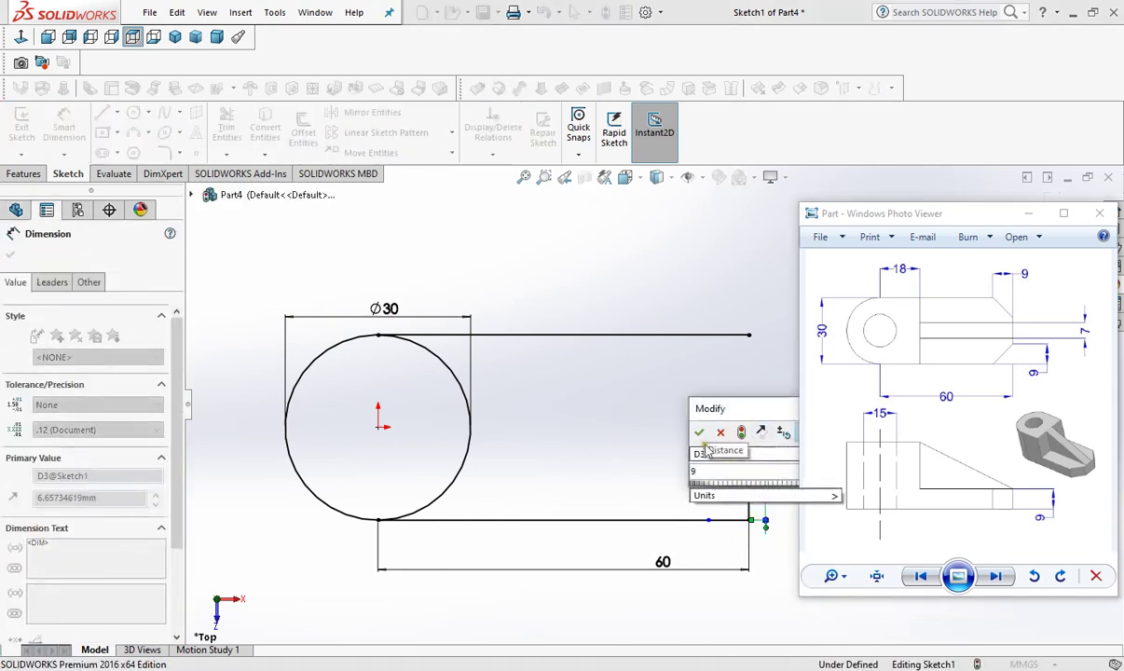
{"action": "key", "text": "Return"}
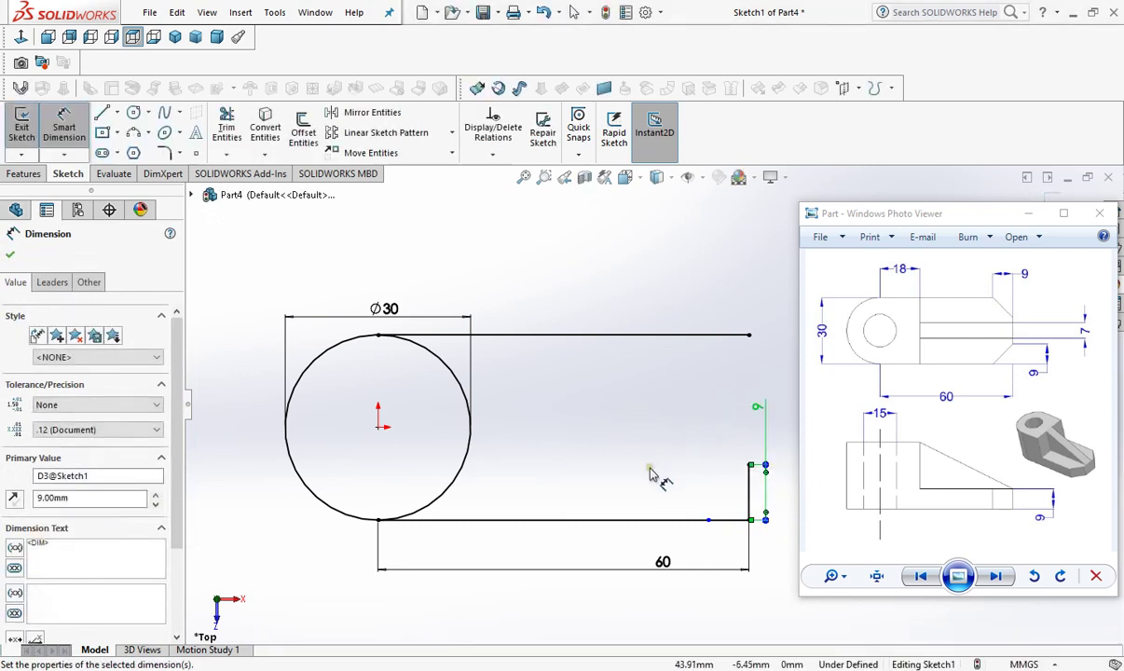
{"action": "left_click", "coordinate": [749, 521]}
{"action": "left_click", "coordinate": [708, 521]}
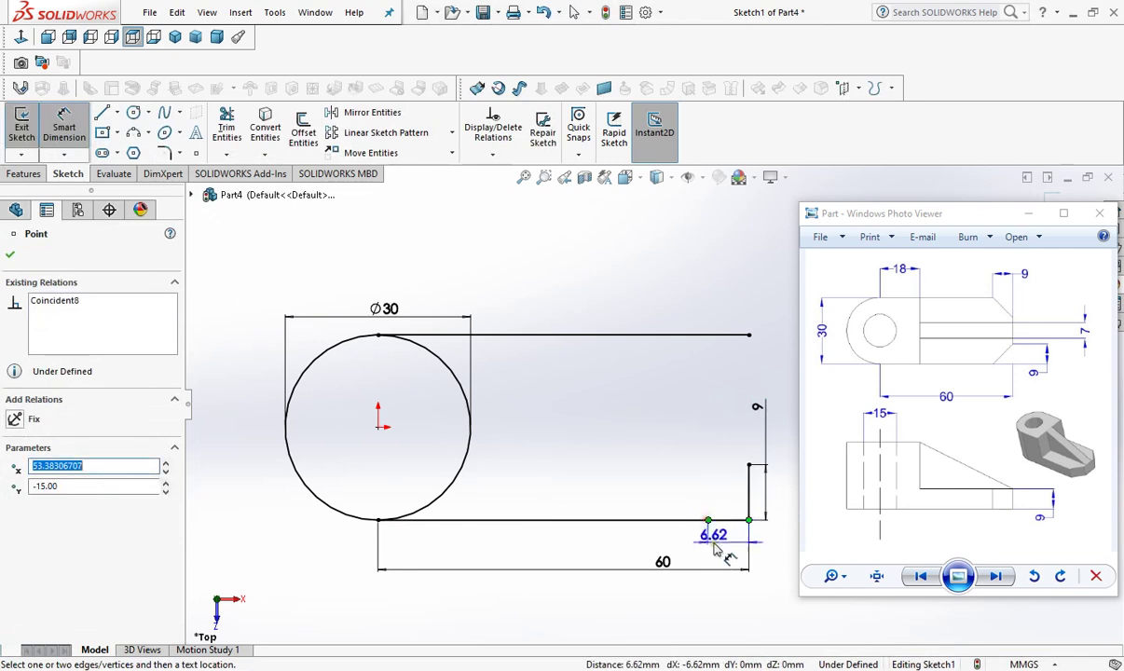
{"action": "left_click", "coordinate": [771, 559]}
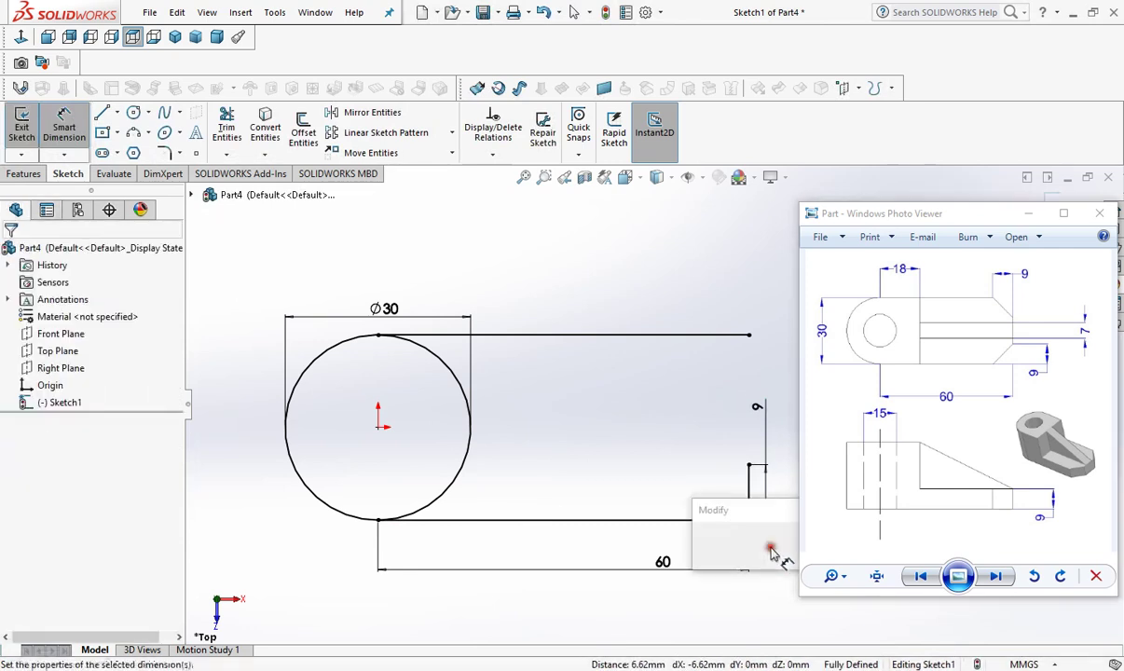
{"action": "type", "text": "9"}
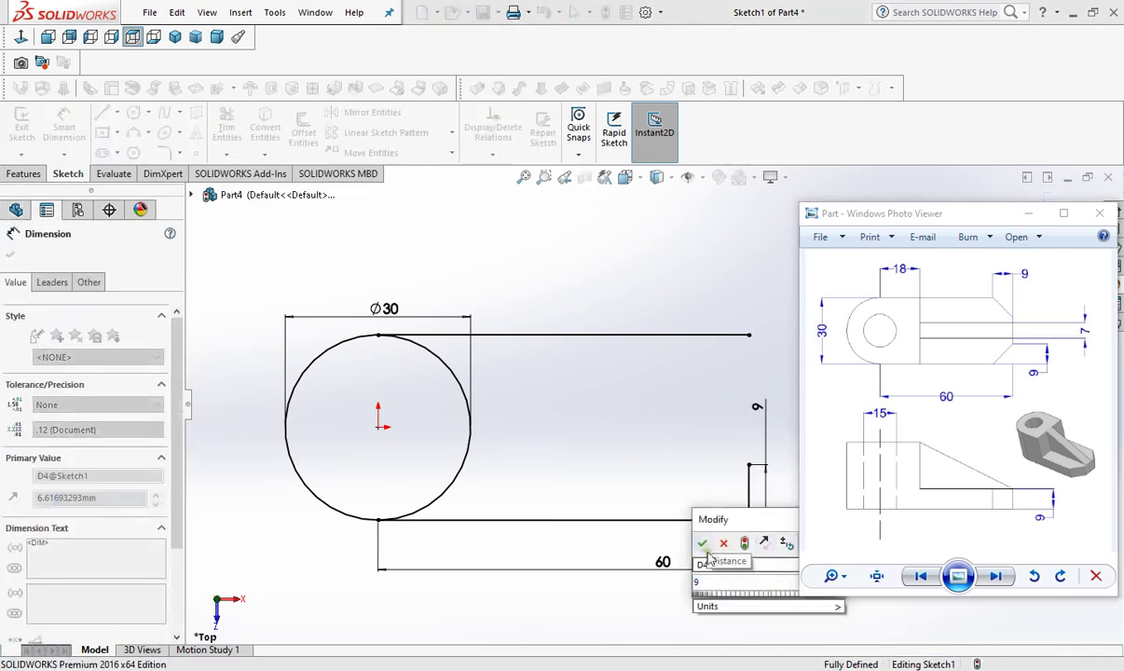
{"action": "left_click", "coordinate": [701, 544]}
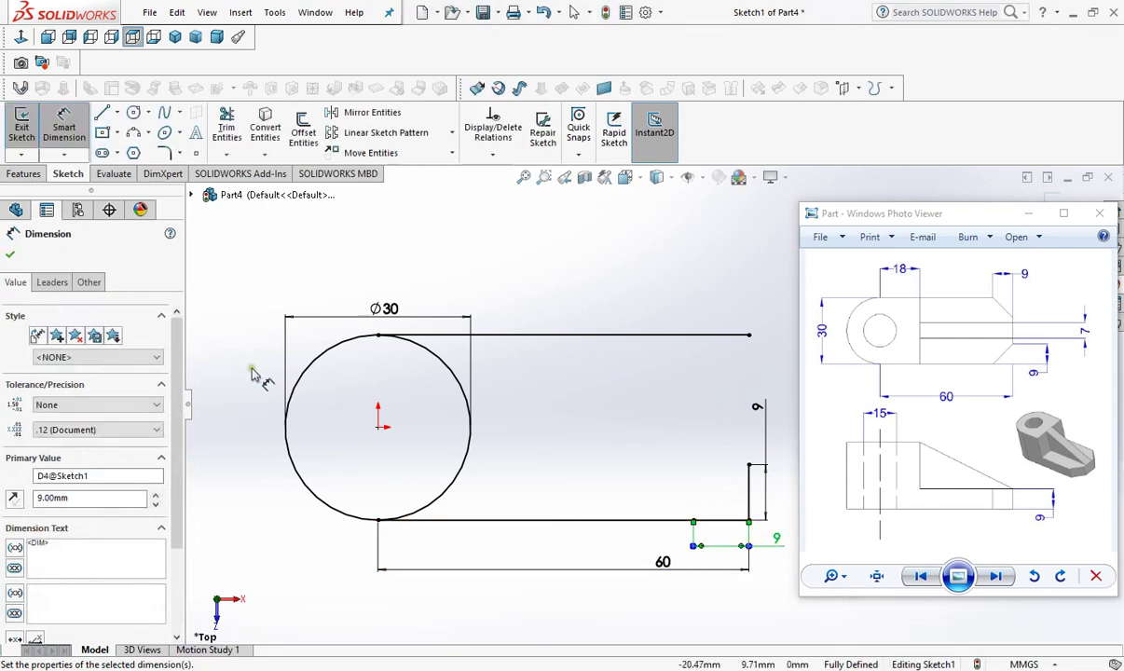
{"action": "left_click", "coordinate": [9, 253]}
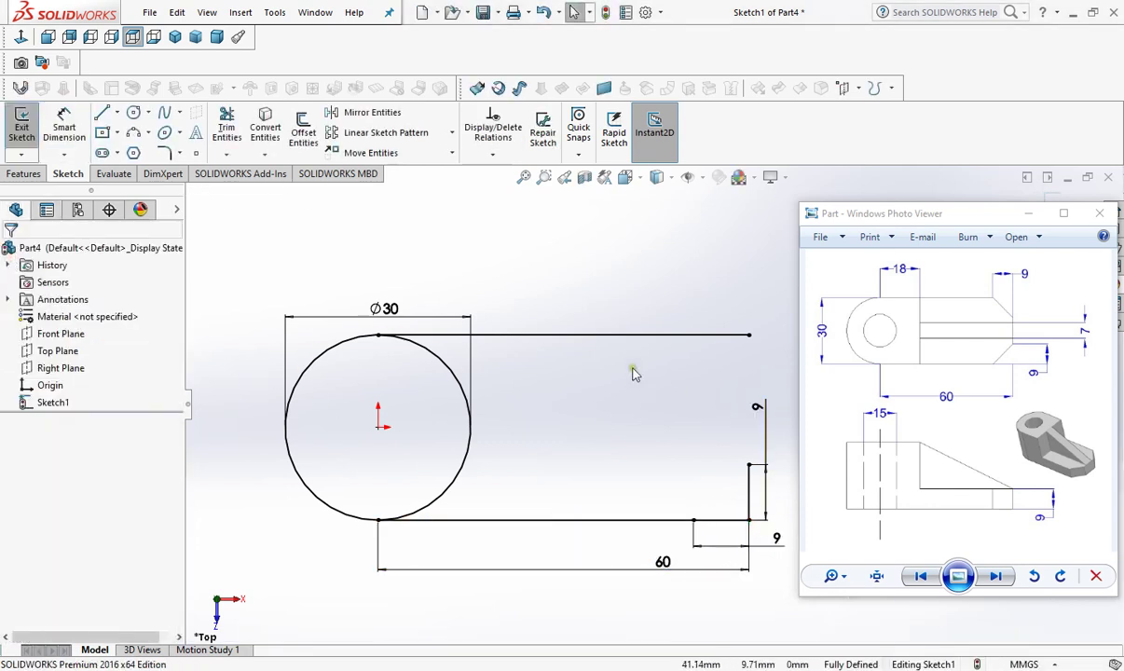
Step: Draw a diagonal between the two 9 mm points and trim away the square corner
{"action": "left_click", "coordinate": [101, 111]}
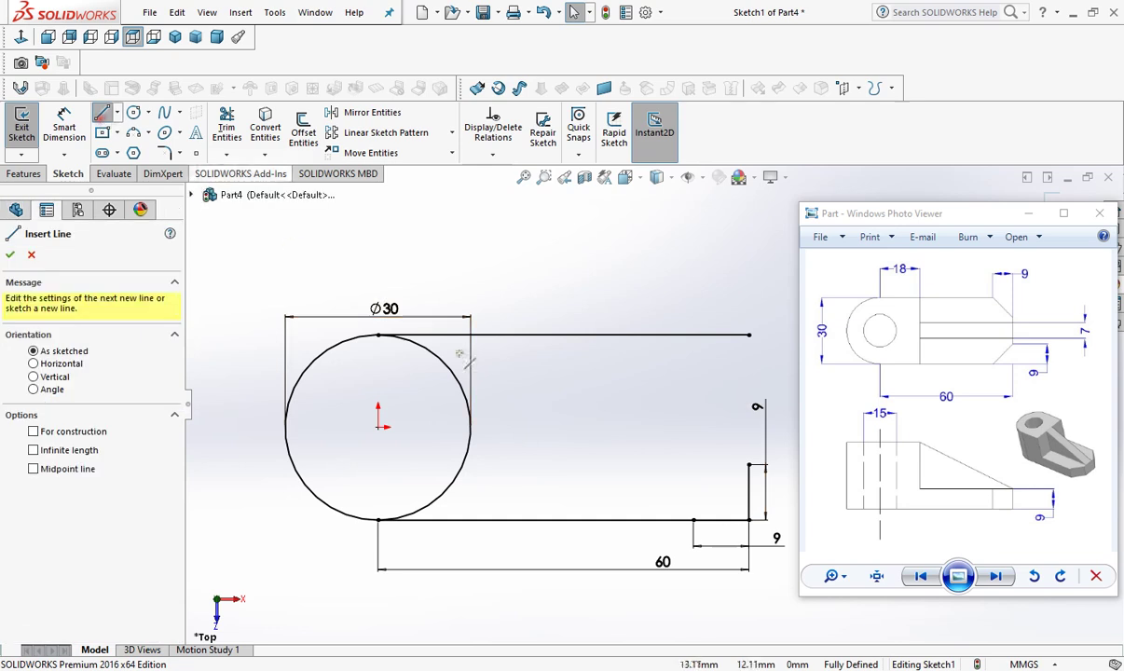
{"action": "left_click", "coordinate": [692, 521]}
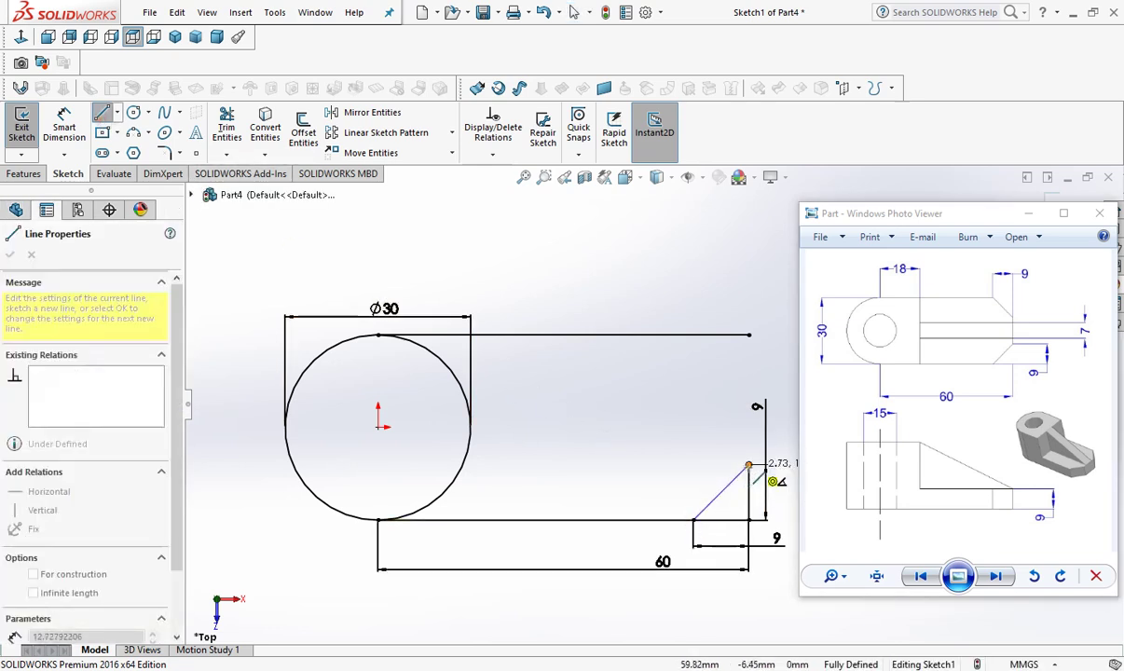
{"action": "double_click", "coordinate": [748, 464]}
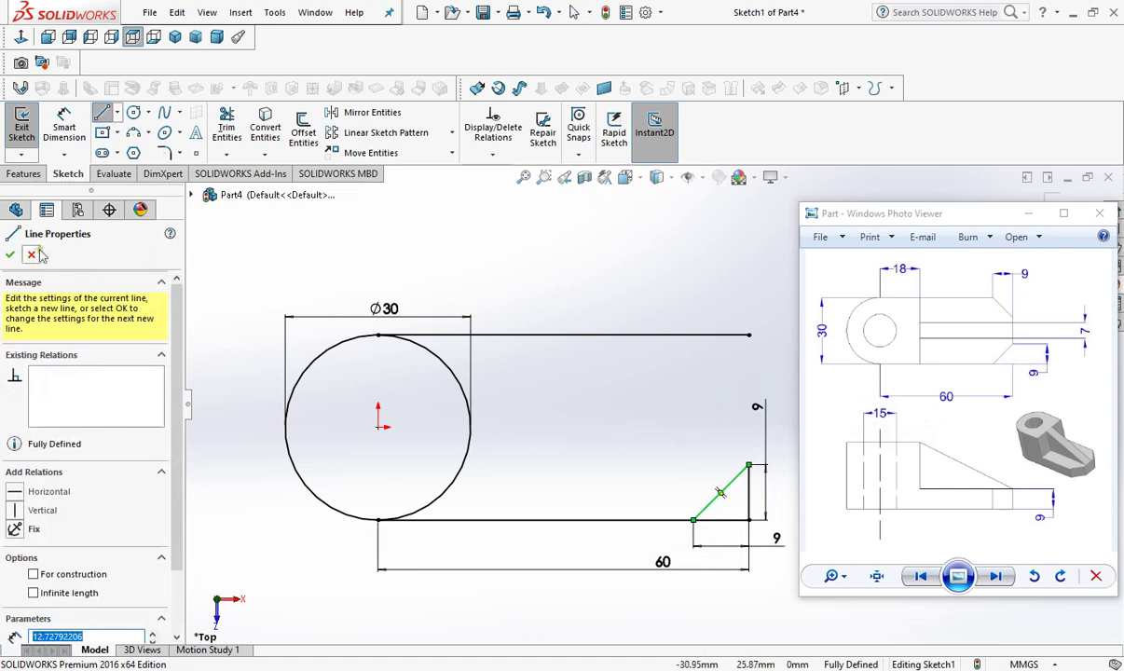
{"action": "left_click", "coordinate": [8, 256]}
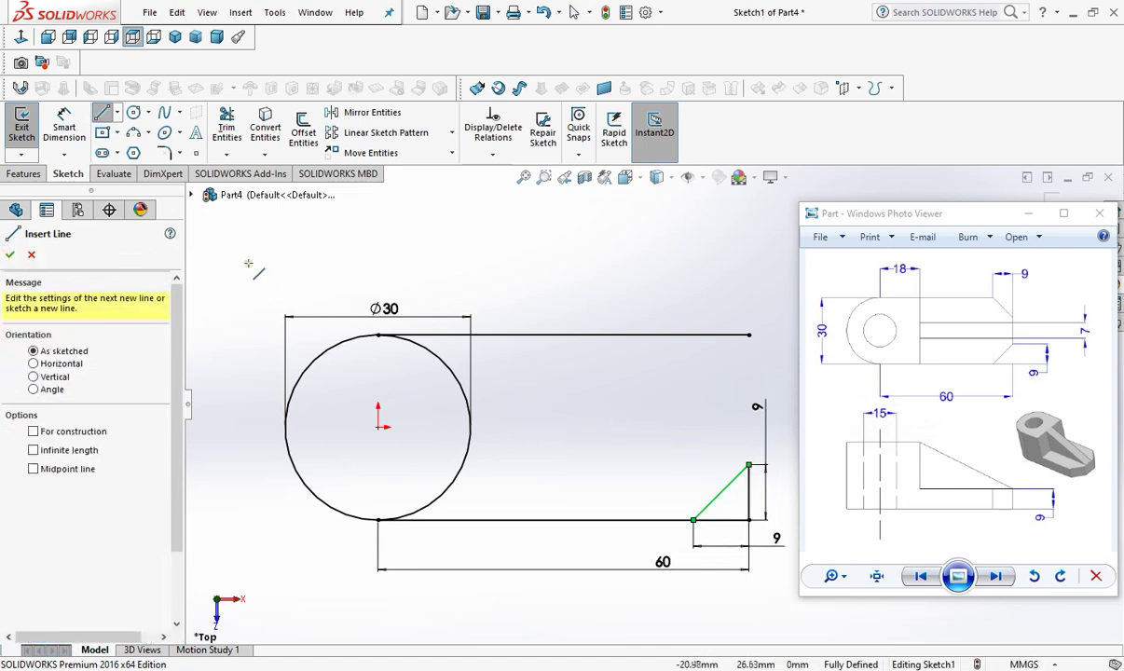
{"action": "left_click", "coordinate": [227, 126]}
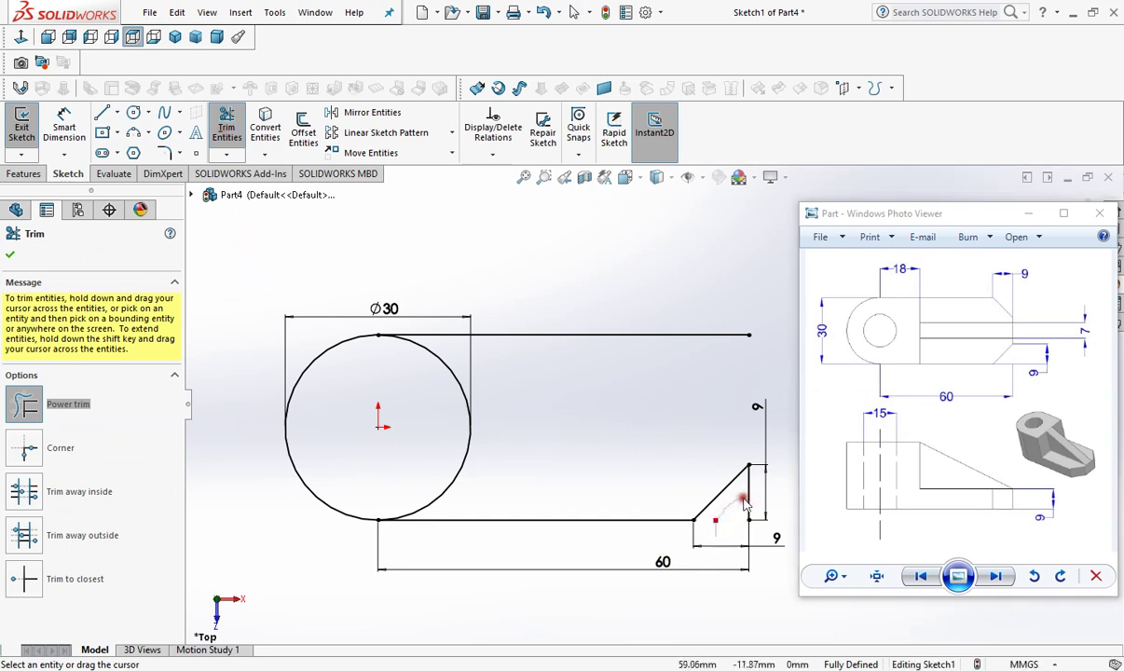
{"action": "left_click_drag", "start_coordinate": [717, 530], "coordinate": [757, 500]}
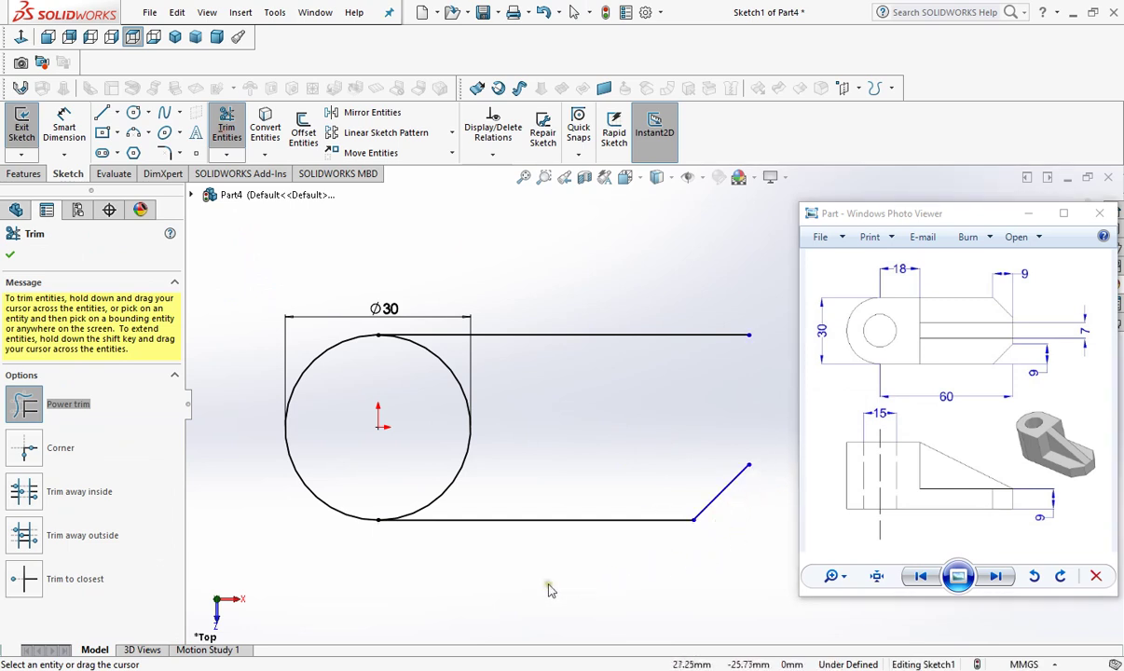
{"action": "left_click", "coordinate": [13, 256]}
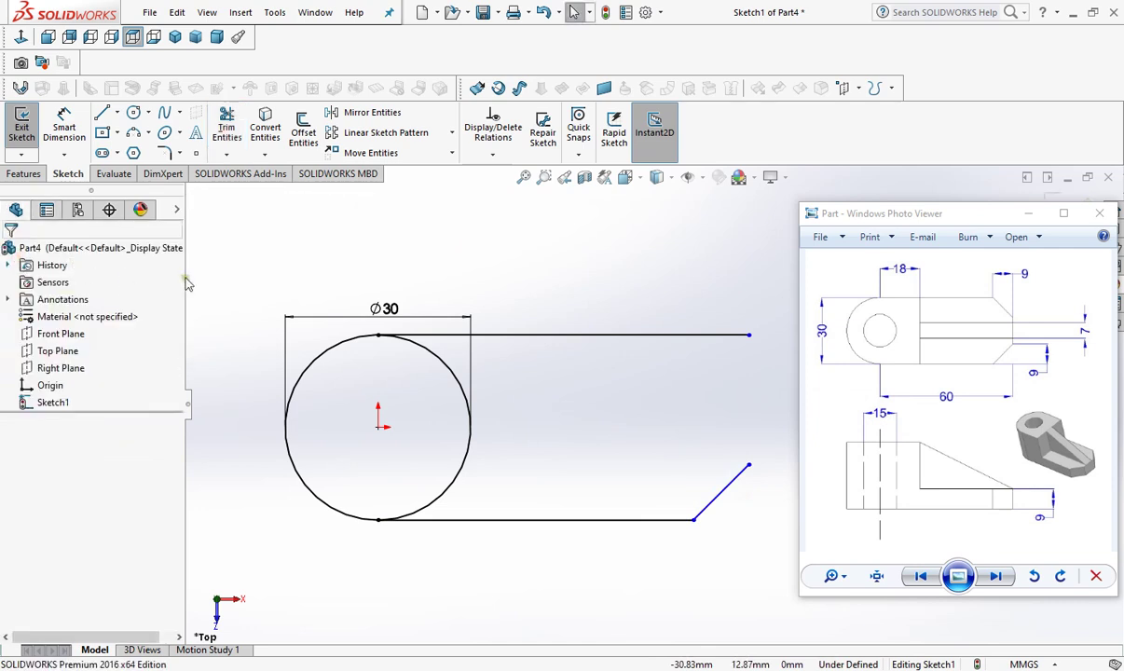
Step: Draw a horizontal centerline running right from the origin
{"action": "left_click", "coordinate": [117, 112]}
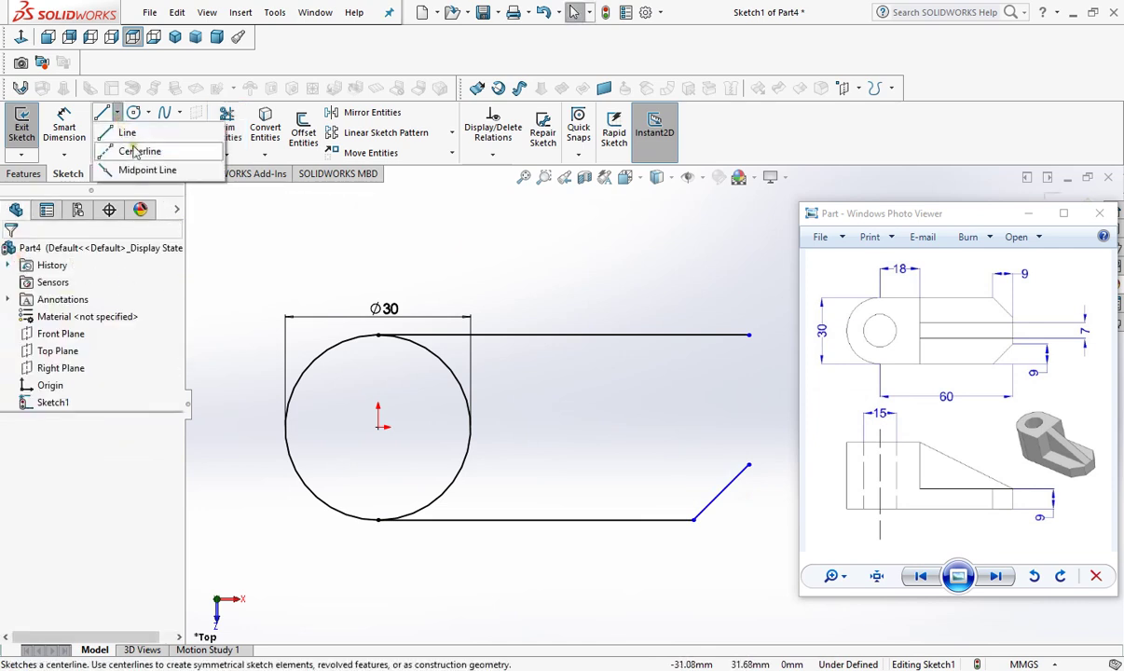
{"action": "left_click", "coordinate": [135, 152]}
{"action": "left_click", "coordinate": [377, 426]}
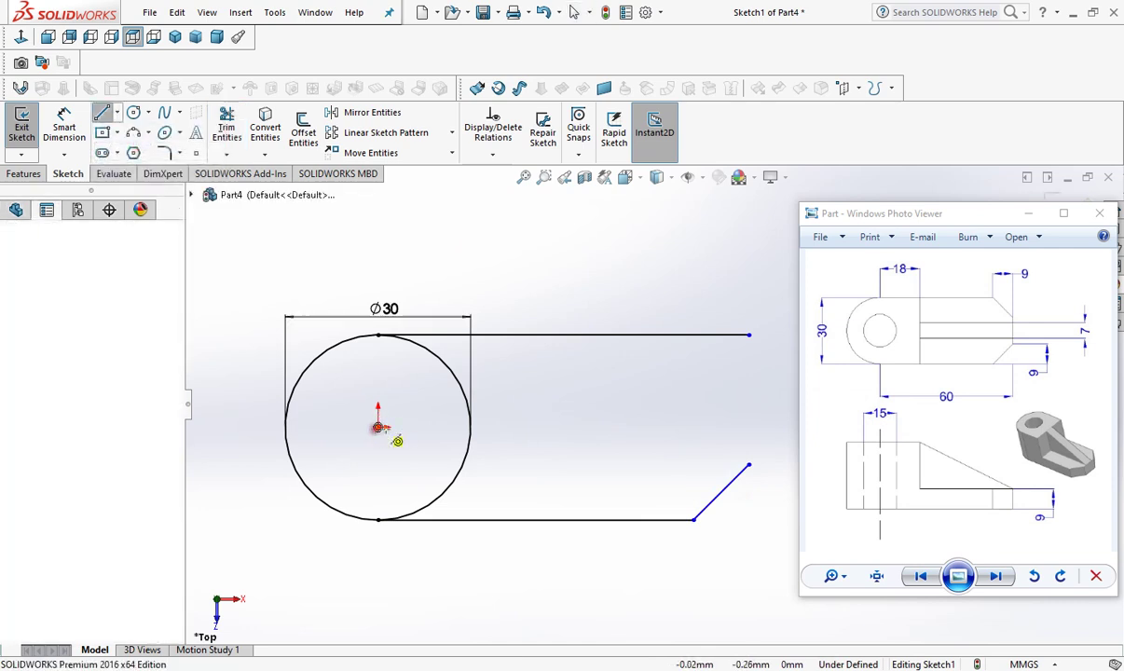
{"action": "left_click", "coordinate": [516, 426]}
{"action": "right_click", "coordinate": [524, 388]}
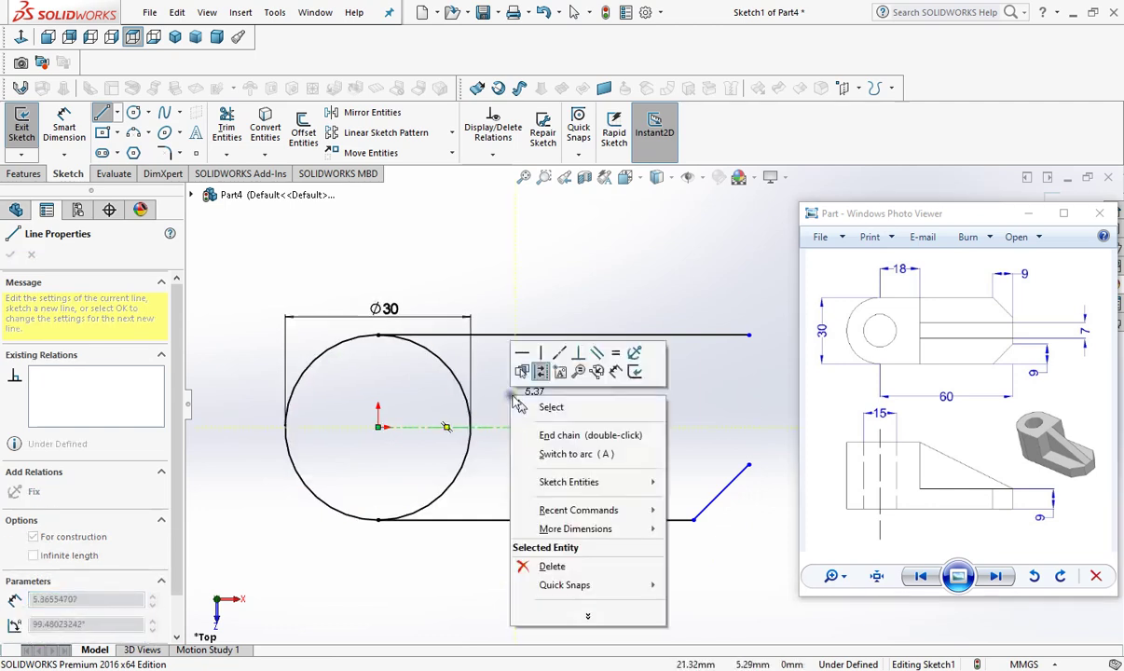
{"action": "left_click", "coordinate": [529, 407]}
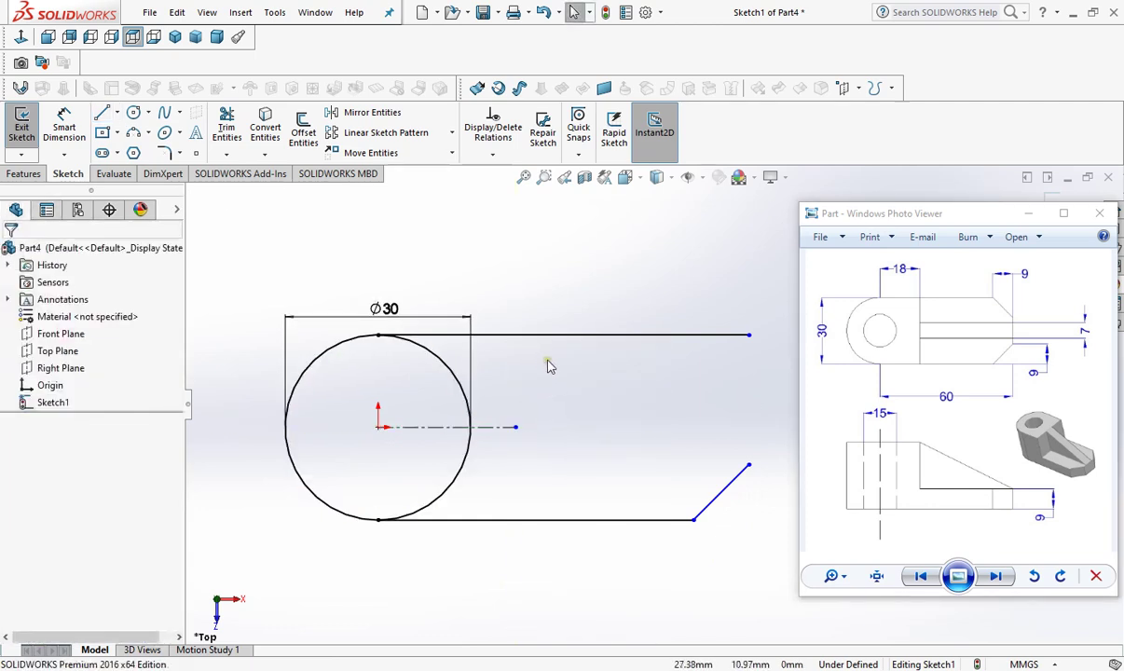
Step: Mirror the lower chamfer line about the centerline
{"action": "left_click", "coordinate": [368, 113]}
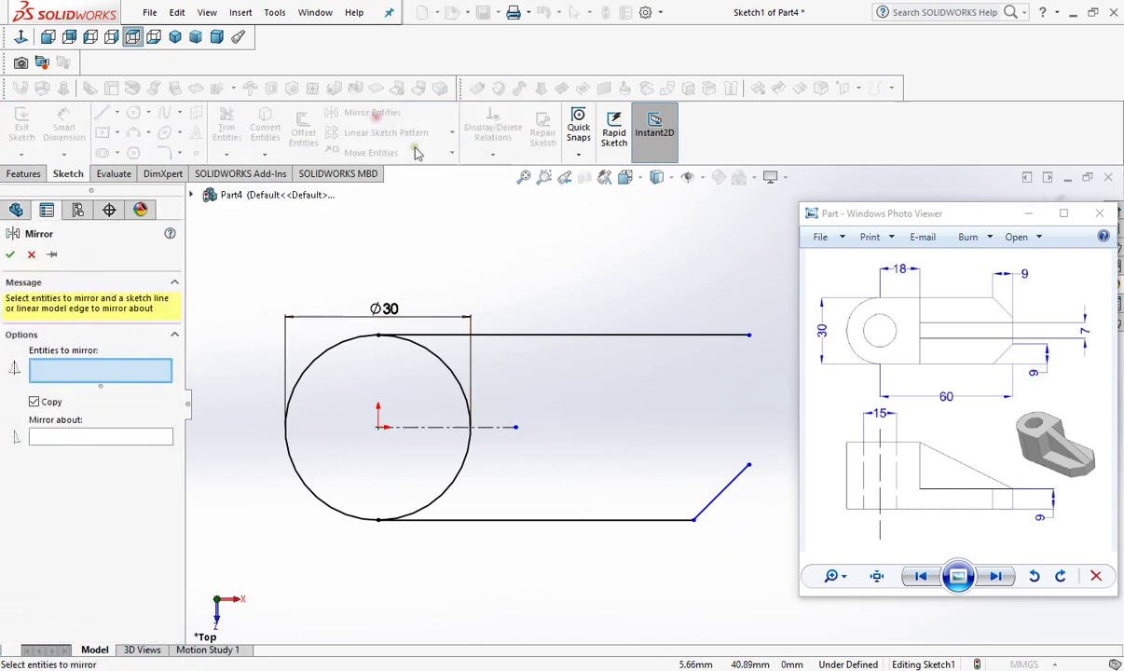
{"action": "left_click", "coordinate": [720, 503]}
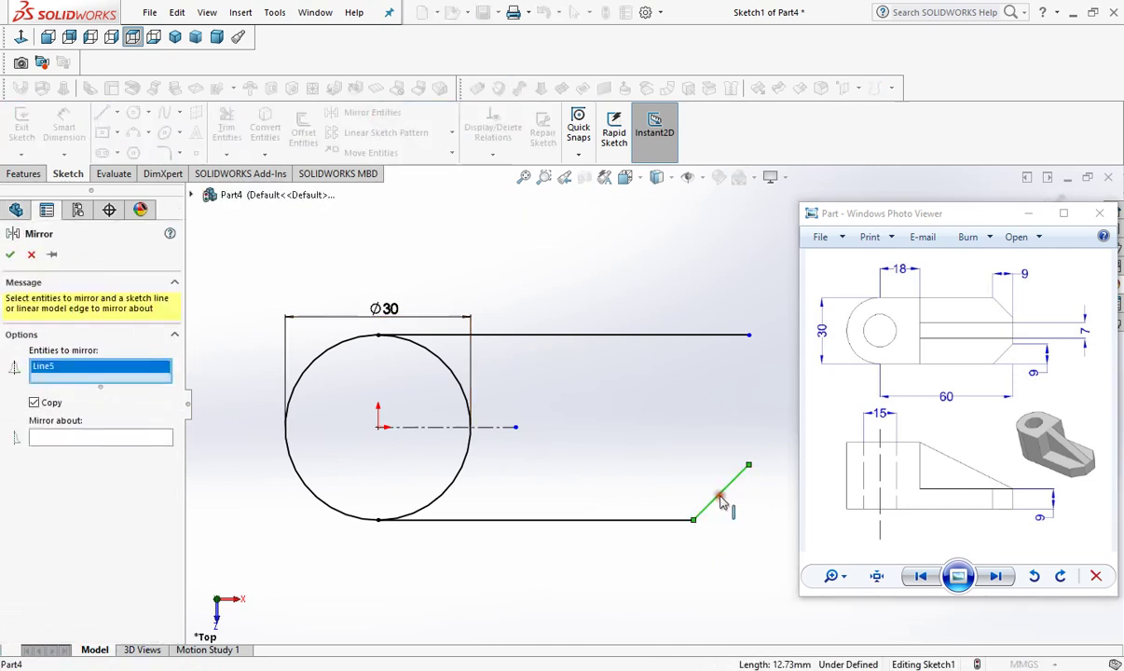
{"action": "left_click", "coordinate": [125, 439]}
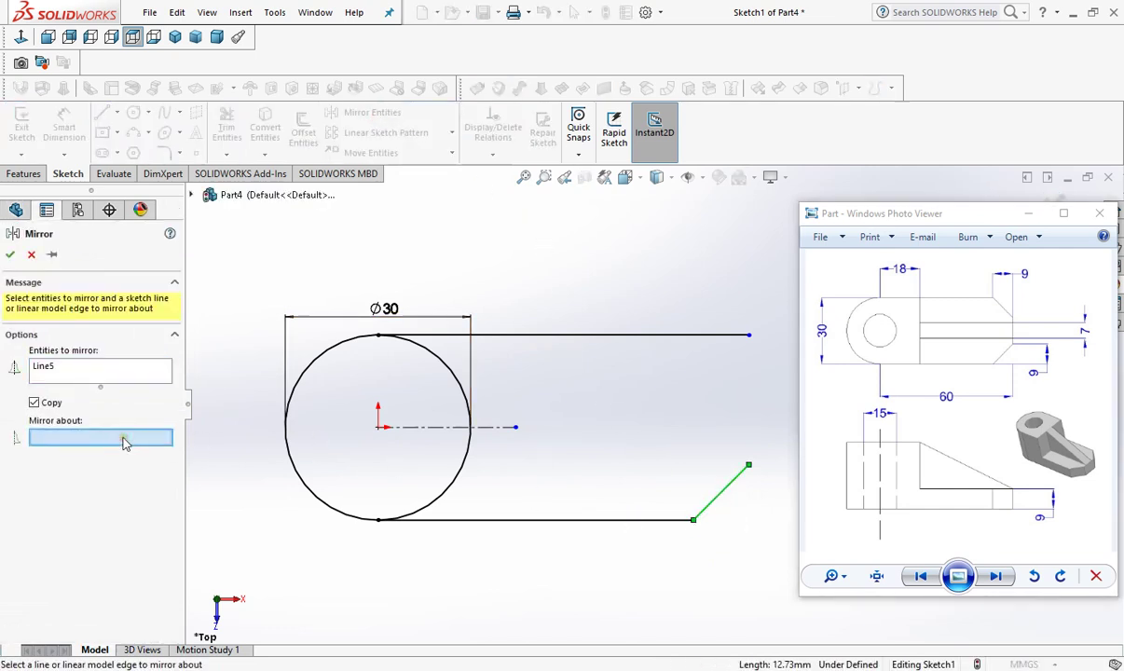
{"action": "left_click", "coordinate": [438, 428]}
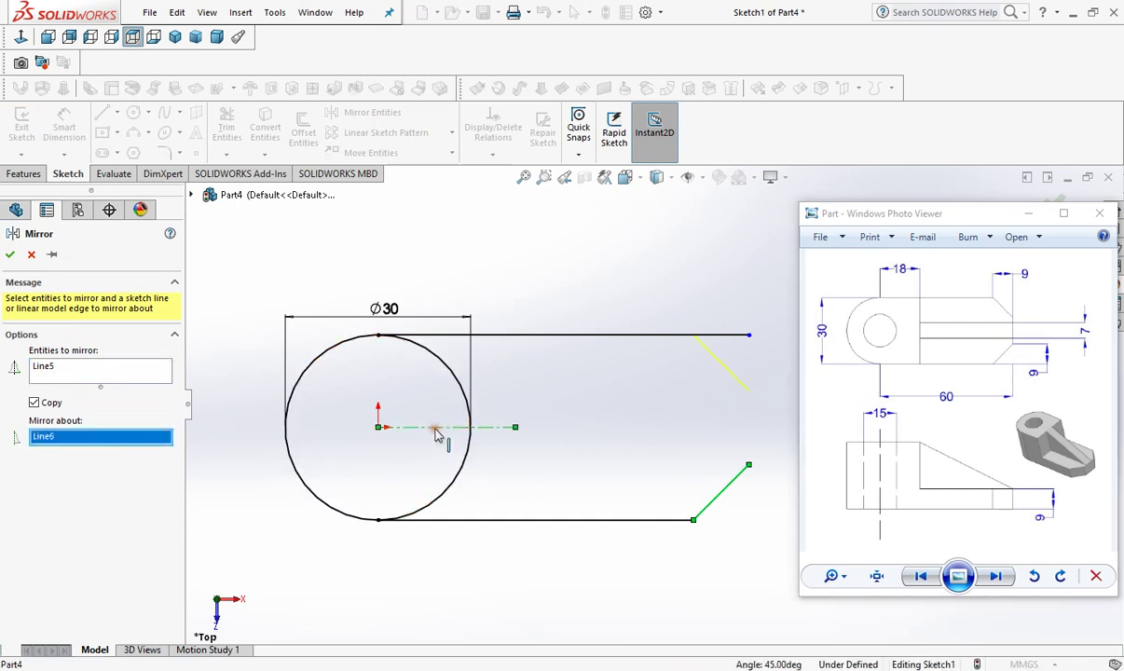
{"action": "left_click", "coordinate": [12, 254]}
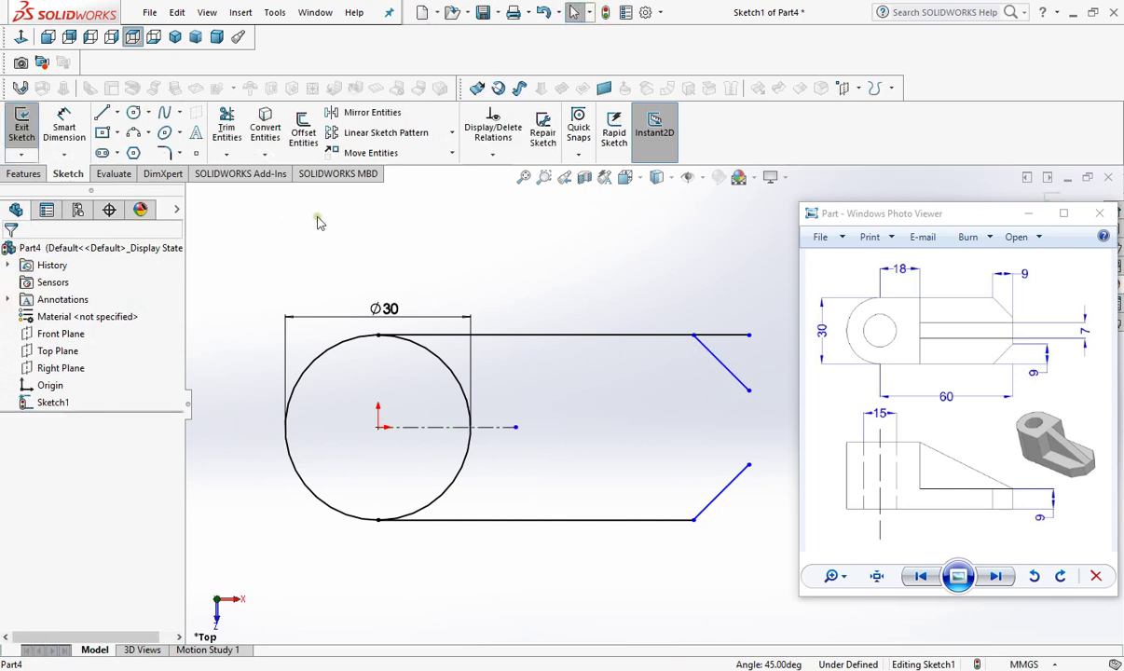
Step: Trim the top line's stub and draw a vertical line joining the two chamfer ends
{"action": "left_click", "coordinate": [226, 128]}
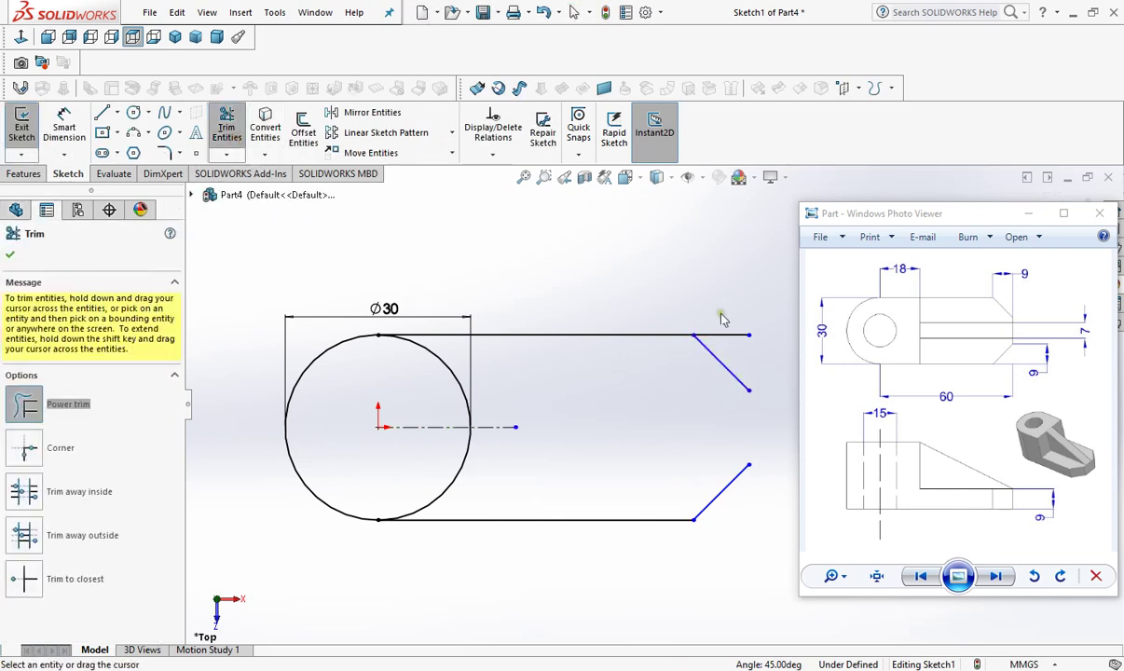
{"action": "left_click_drag", "start_coordinate": [722, 308], "coordinate": [729, 340]}
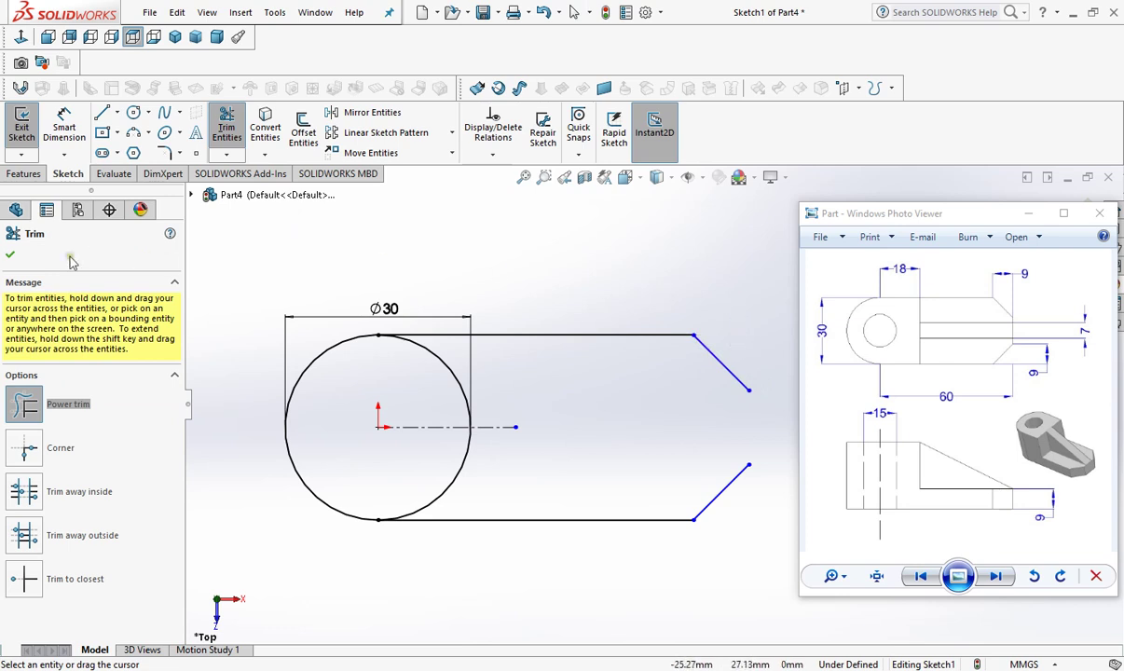
{"action": "left_click", "coordinate": [11, 254]}
{"action": "left_click", "coordinate": [103, 112]}
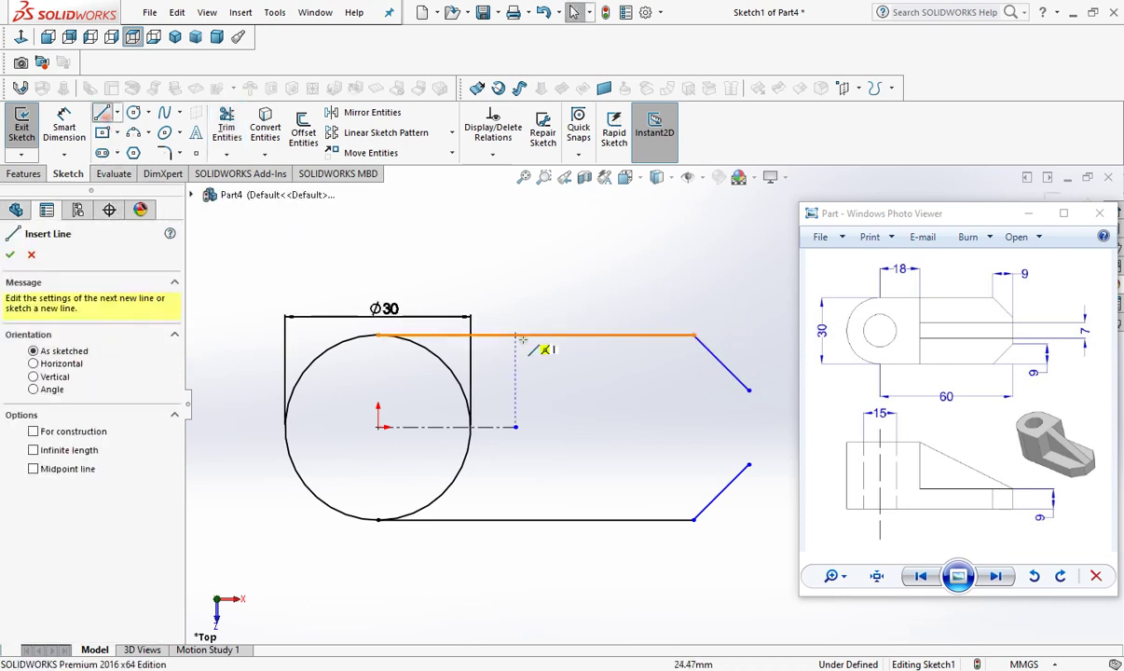
{"action": "left_click", "coordinate": [748, 392]}
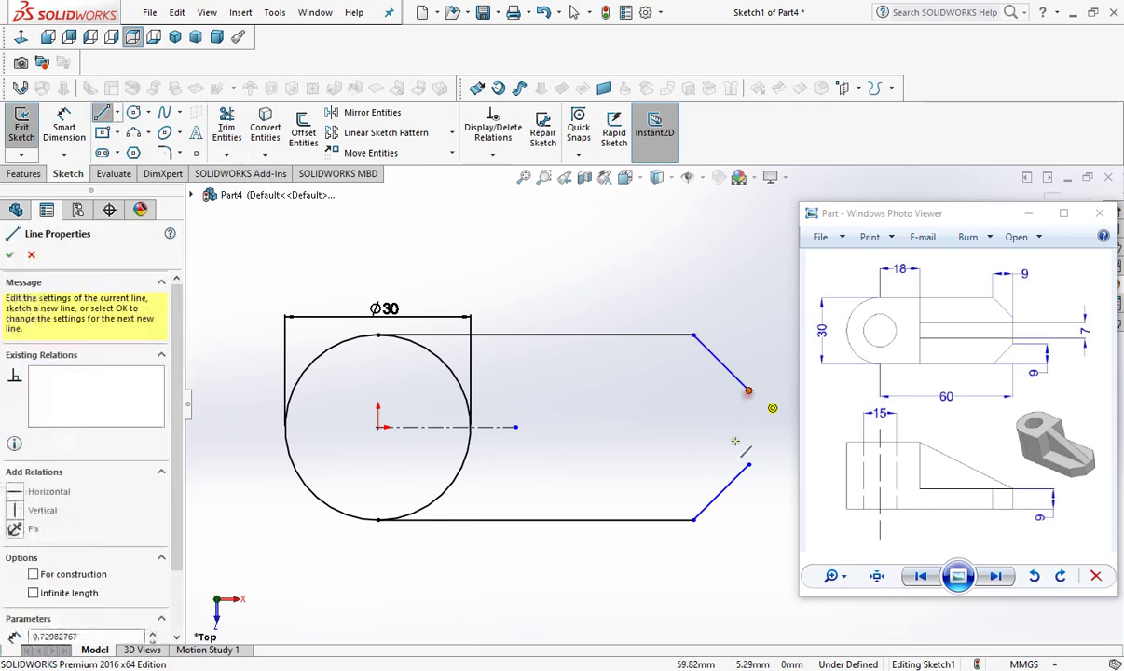
{"action": "left_click", "coordinate": [749, 463]}
{"action": "right_click", "coordinate": [750, 465]}
{"action": "left_click", "coordinate": [759, 471]}
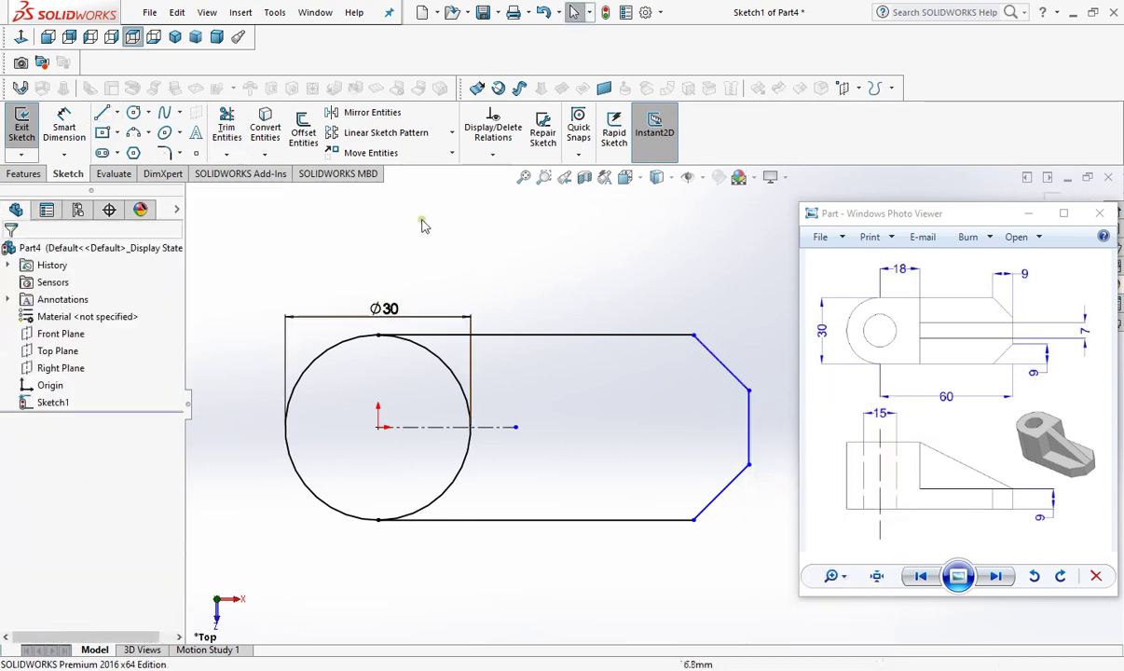
Step: Trim away the circle's right half, leaving a rounded left end
{"action": "left_click", "coordinate": [226, 130]}
{"action": "left_click_drag", "start_coordinate": [464, 402], "coordinate": [459, 363]}
{"action": "left_click_drag", "start_coordinate": [420, 458], "coordinate": [483, 494]}
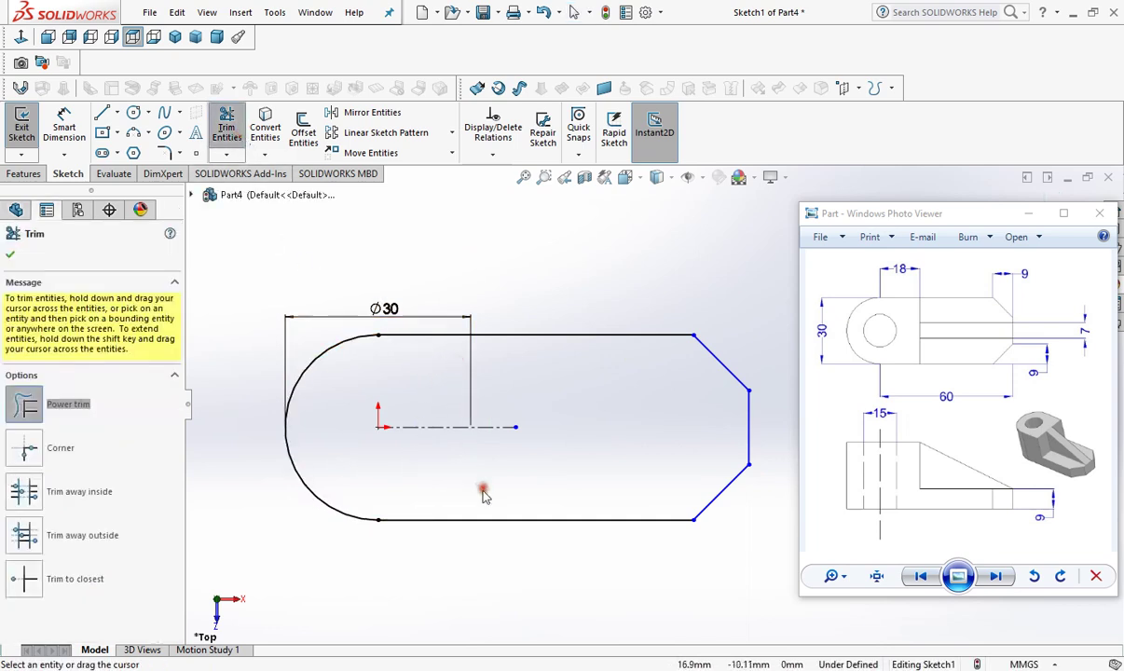
{"action": "left_click", "coordinate": [10, 254]}
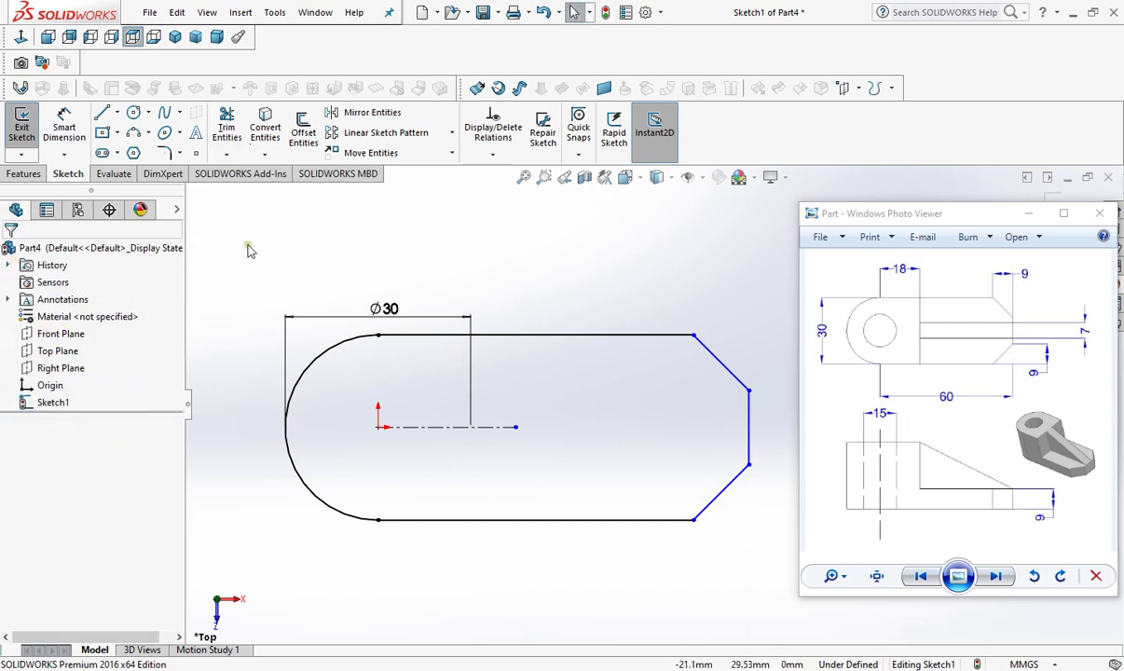
{"action": "left_click", "coordinate": [25, 174]}
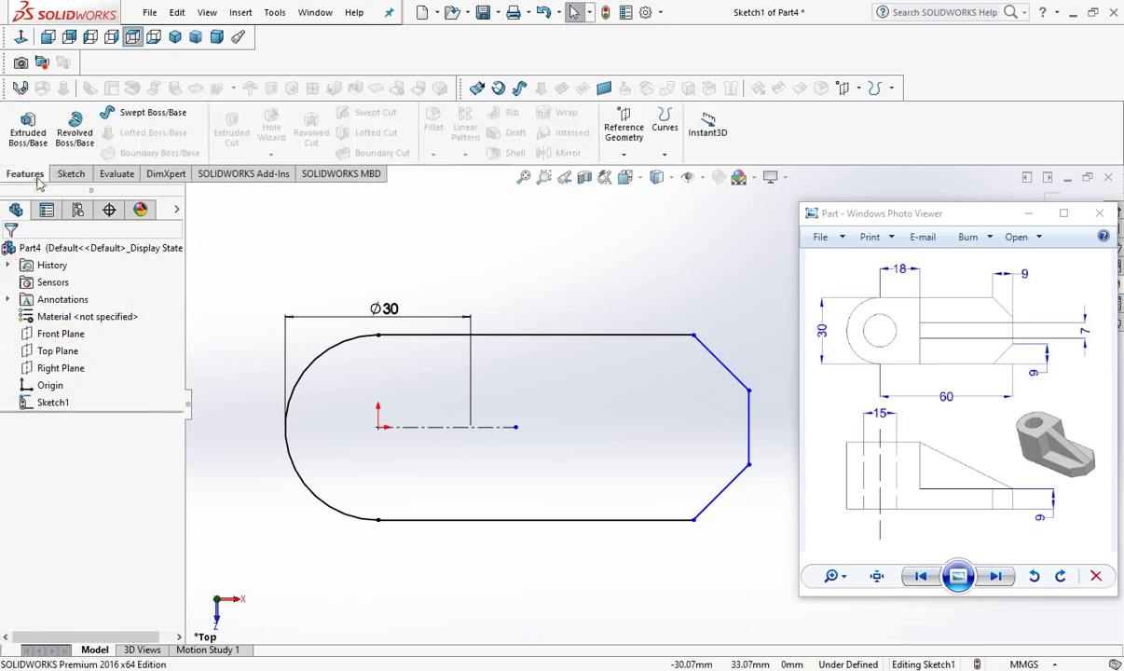
Step: Extrude the closed outline as Boss-Extrude1 with a 9 mm Blind depth
{"action": "left_click", "coordinate": [28, 127]}
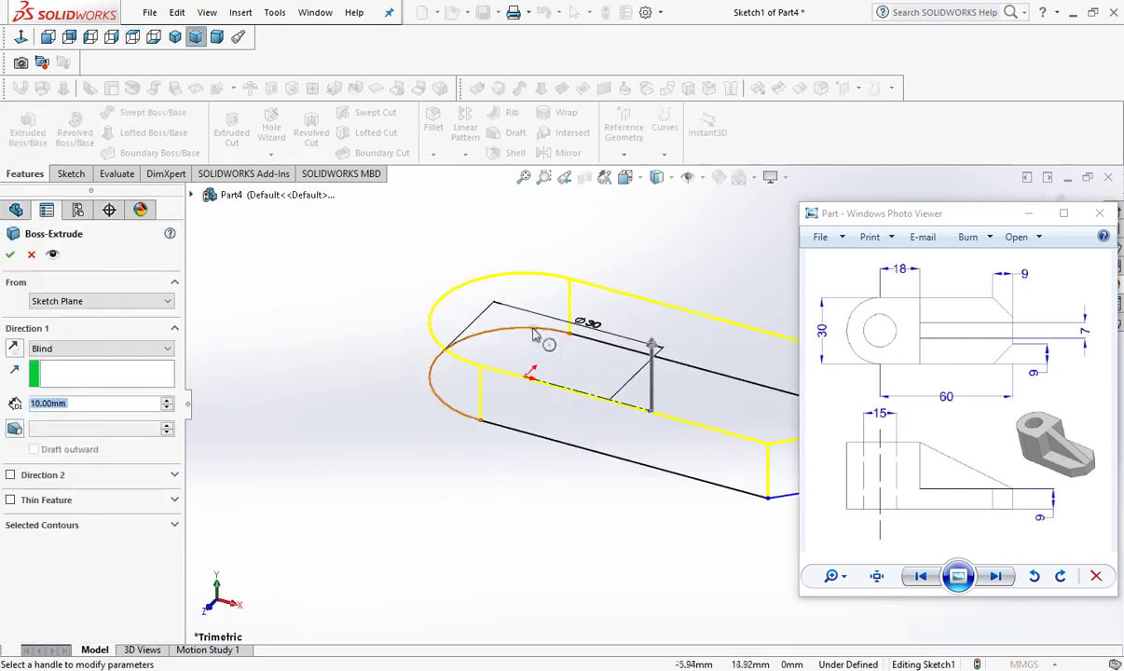
{"action": "scroll", "coordinate": [704, 300], "scroll_direction": "down", "scroll_amount": 2}
{"action": "scroll", "coordinate": [615, 364], "scroll_direction": "down", "scroll_amount": 2}
{"action": "scroll", "coordinate": [494, 440], "scroll_direction": "up", "scroll_amount": 3}
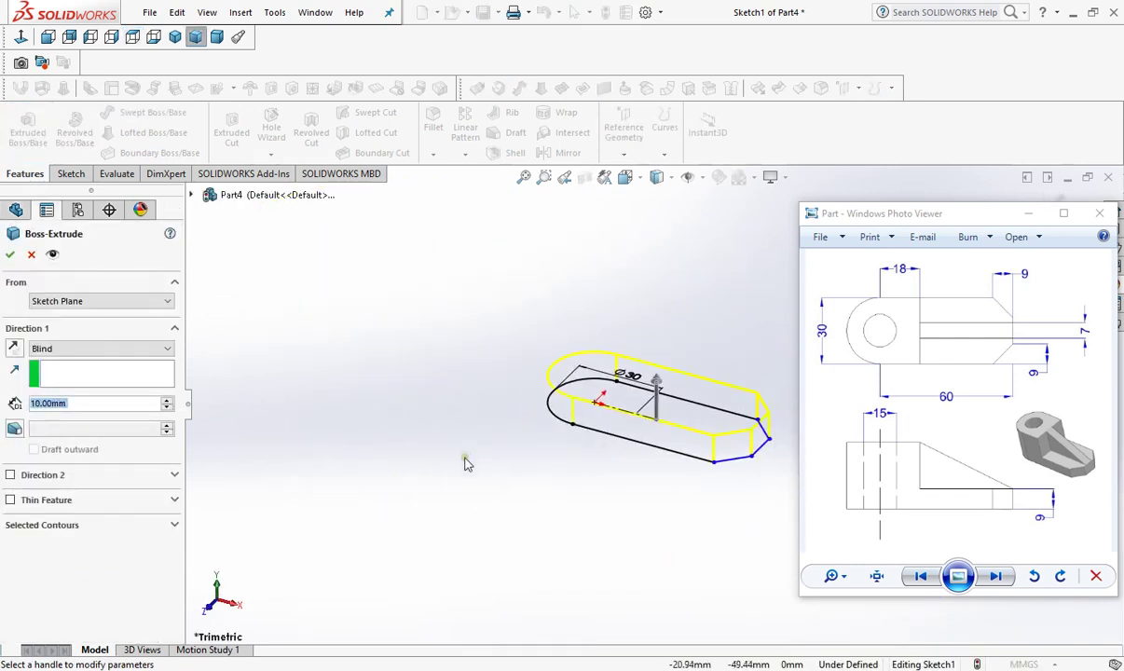
{"action": "scroll", "coordinate": [778, 392], "scroll_direction": "down", "scroll_amount": 1}
{"action": "scroll", "coordinate": [673, 365], "scroll_direction": "down", "scroll_amount": 1}
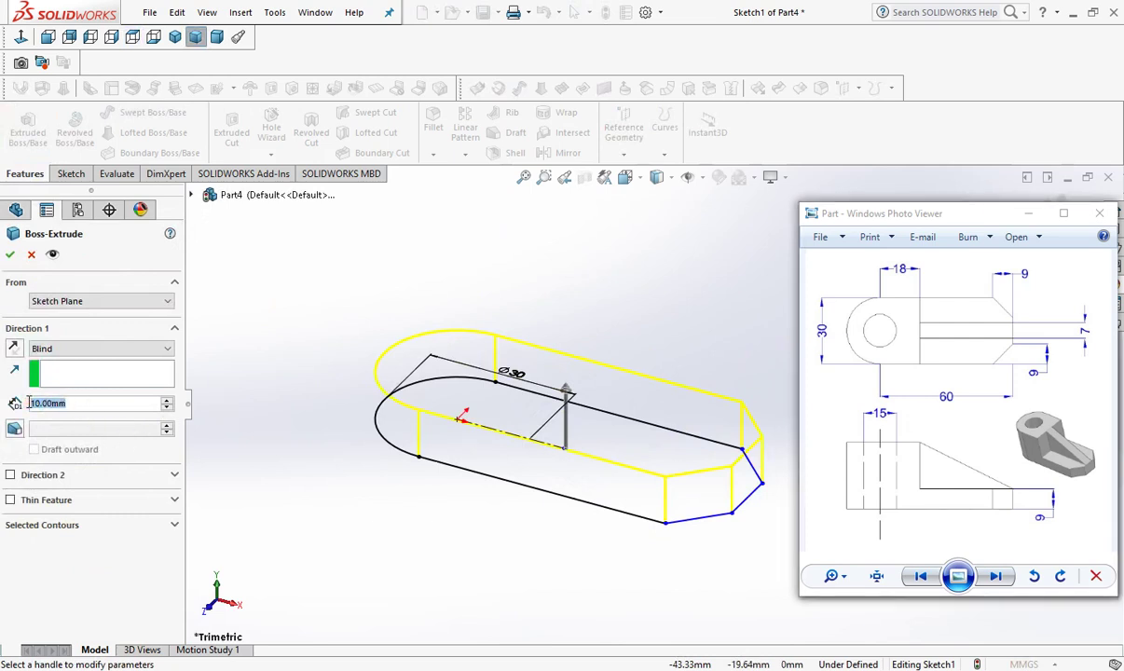
{"action": "type", "text": "9"}
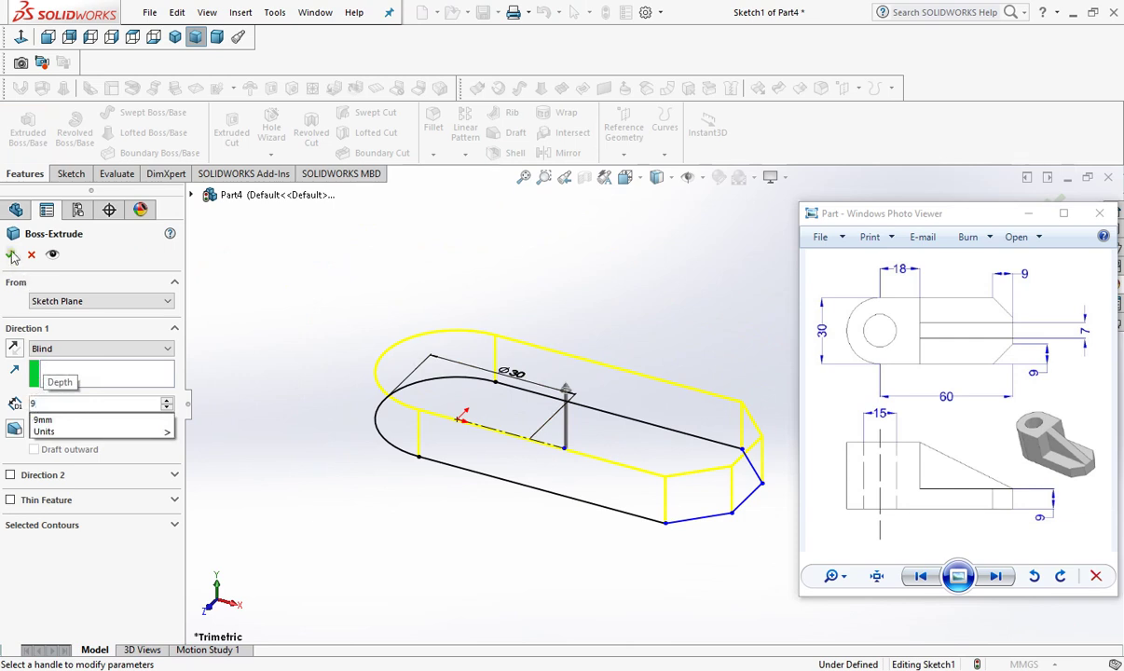
{"action": "left_click", "coordinate": [10, 256]}
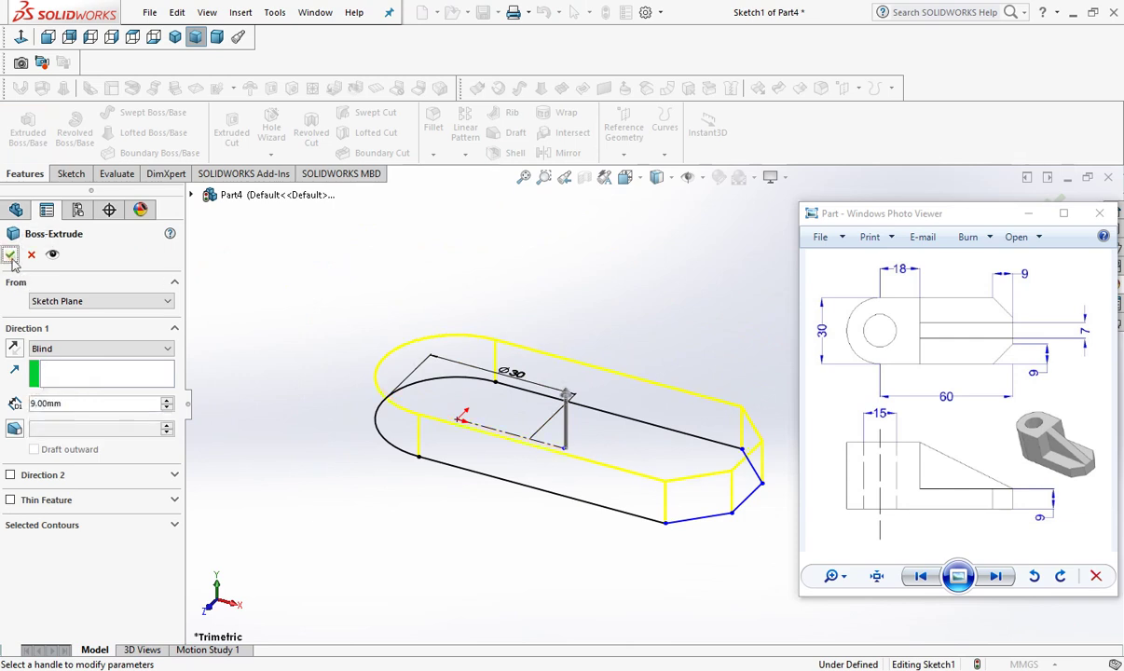
{"action": "left_click", "coordinate": [10, 256]}
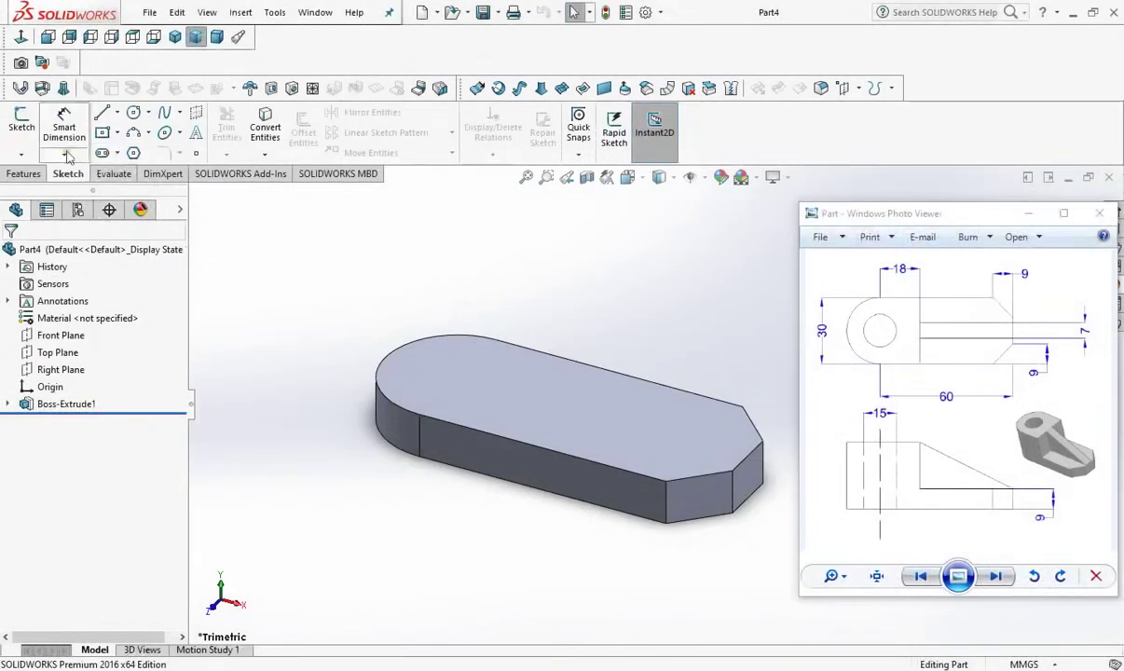
Step: Start a new sketch on the plate's top face and view it normal to the screen
{"action": "left_click", "coordinate": [20, 137]}
{"action": "left_click", "coordinate": [429, 377]}
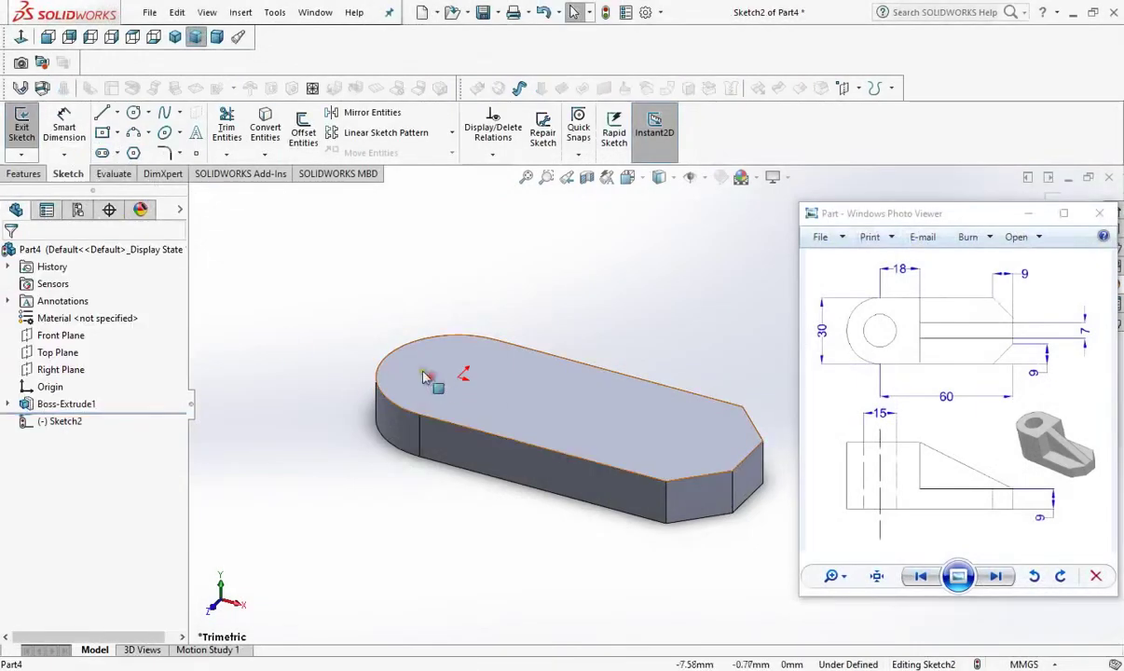
{"action": "left_click", "coordinate": [21, 36]}
{"action": "scroll", "coordinate": [708, 396], "scroll_direction": "down", "scroll_amount": 2}
{"action": "scroll", "coordinate": [652, 466], "scroll_direction": "up", "scroll_amount": 2}
{"action": "scroll", "coordinate": [745, 368], "scroll_direction": "down", "scroll_amount": 2}
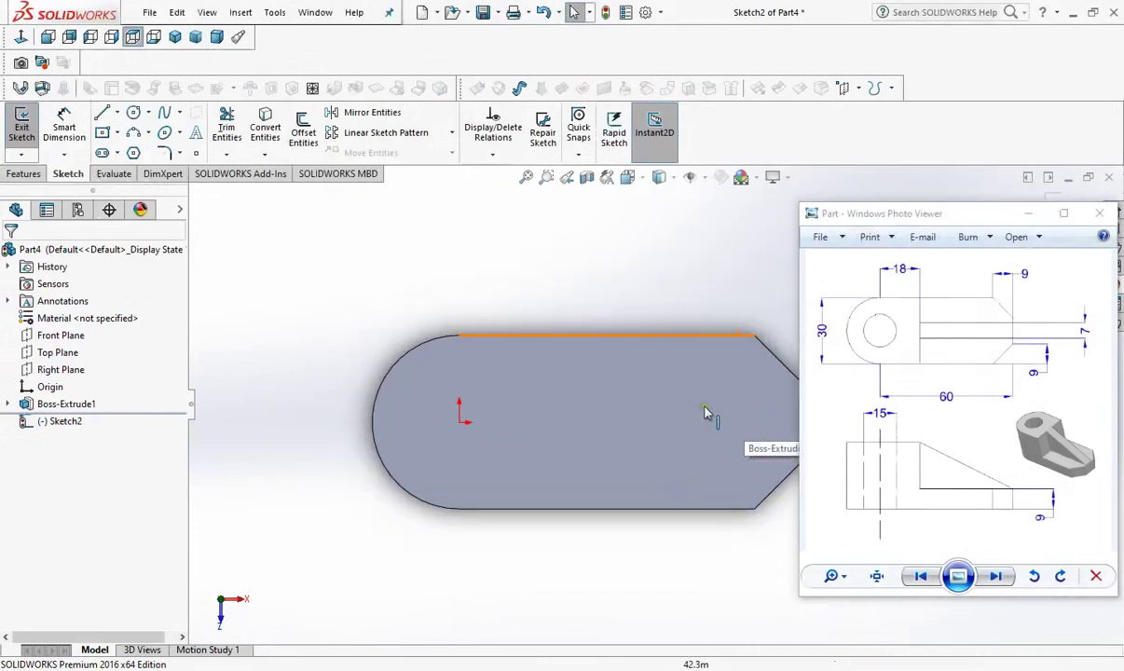
{"action": "scroll", "coordinate": [705, 413], "scroll_direction": "up", "scroll_amount": 2}
{"action": "scroll", "coordinate": [755, 419], "scroll_direction": "down", "scroll_amount": 2}
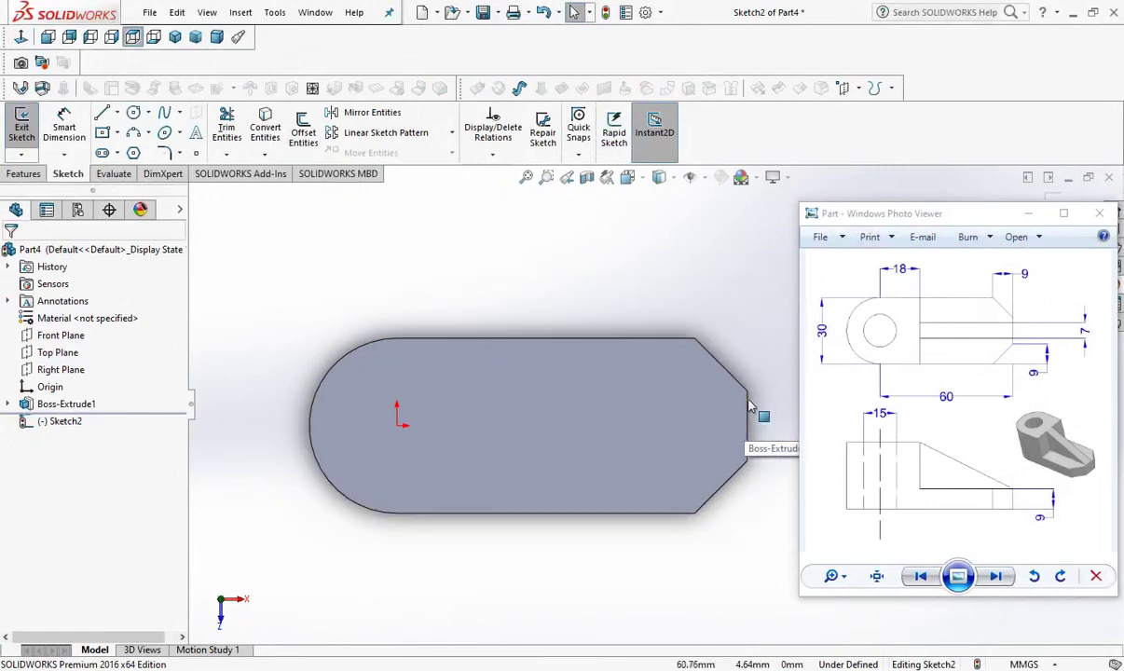
Step: Draw a vertical line from the plate's top edge straight down to its bottom edge
{"action": "left_click", "coordinate": [104, 114]}
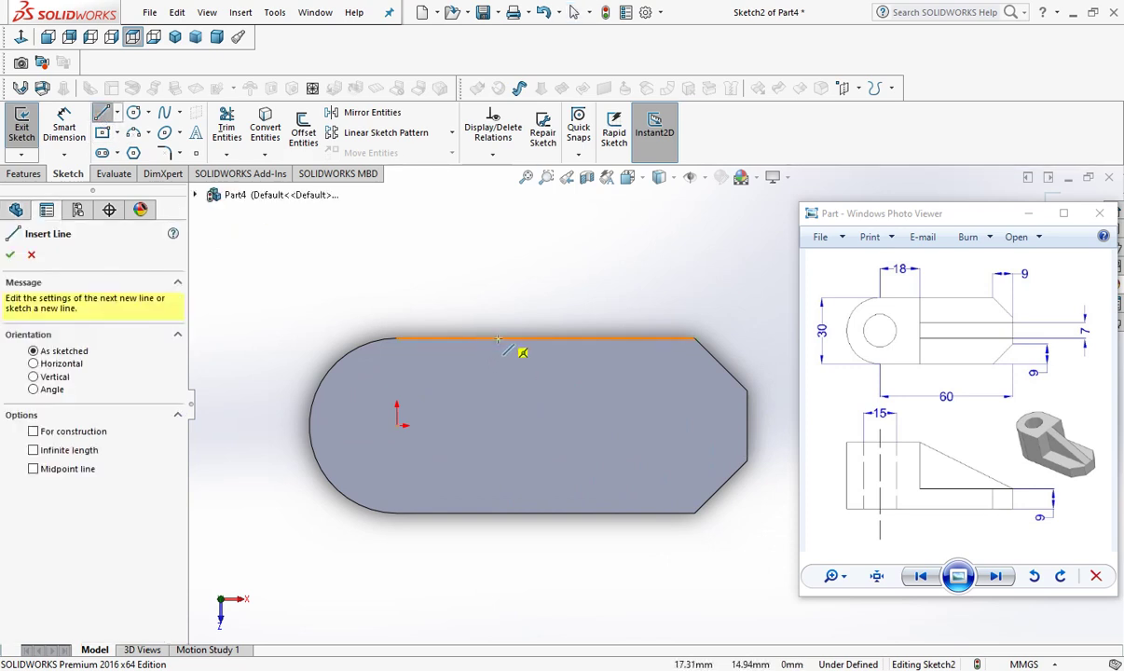
{"action": "left_click", "coordinate": [482, 338]}
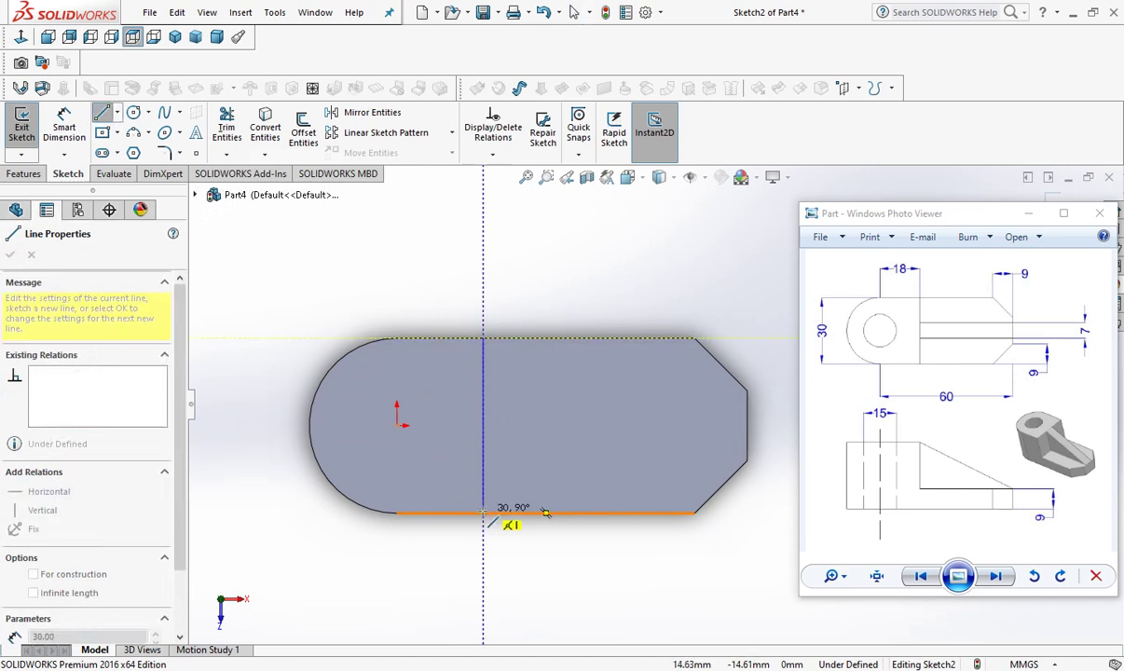
{"action": "left_click", "coordinate": [482, 512]}
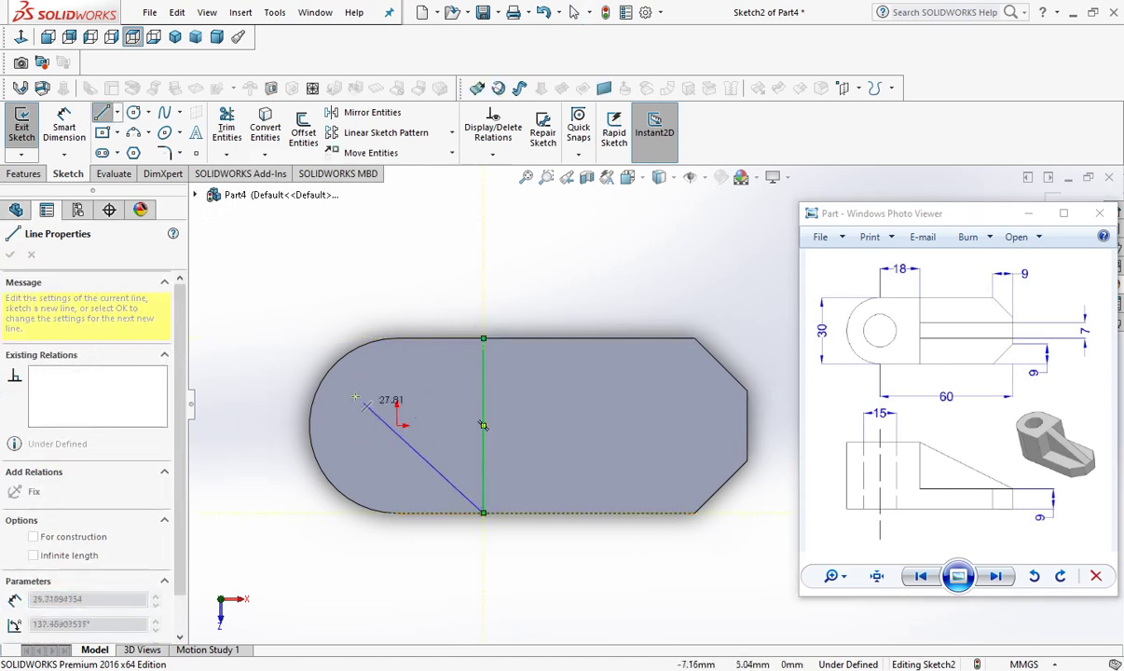
{"action": "right_click", "coordinate": [282, 250]}
{"action": "left_click", "coordinate": [321, 294]}
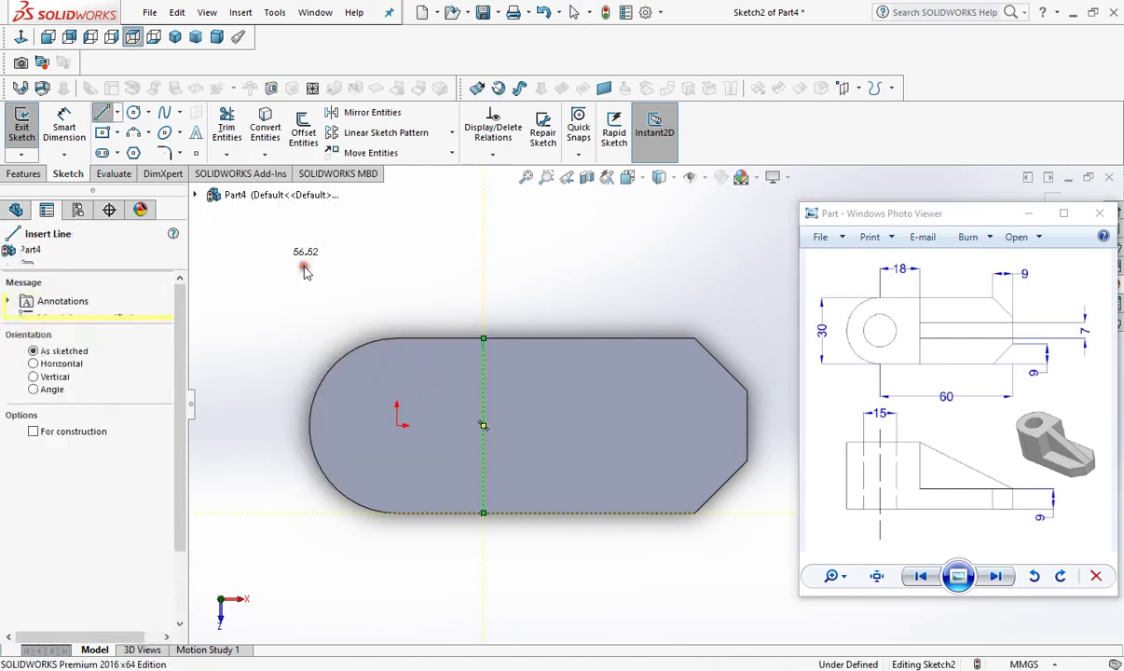
{"action": "key", "text": "Escape"}
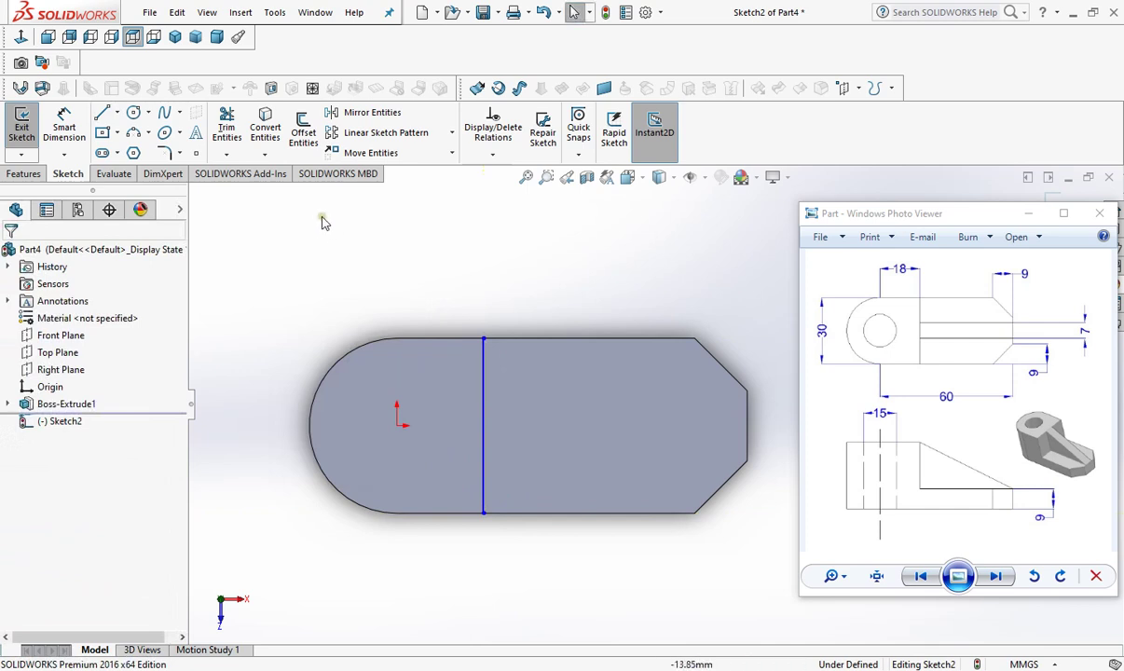
Step: Convert the top edge, rounded end and bottom edge, then trim them right of the vertical line
{"action": "left_click", "coordinate": [265, 131]}
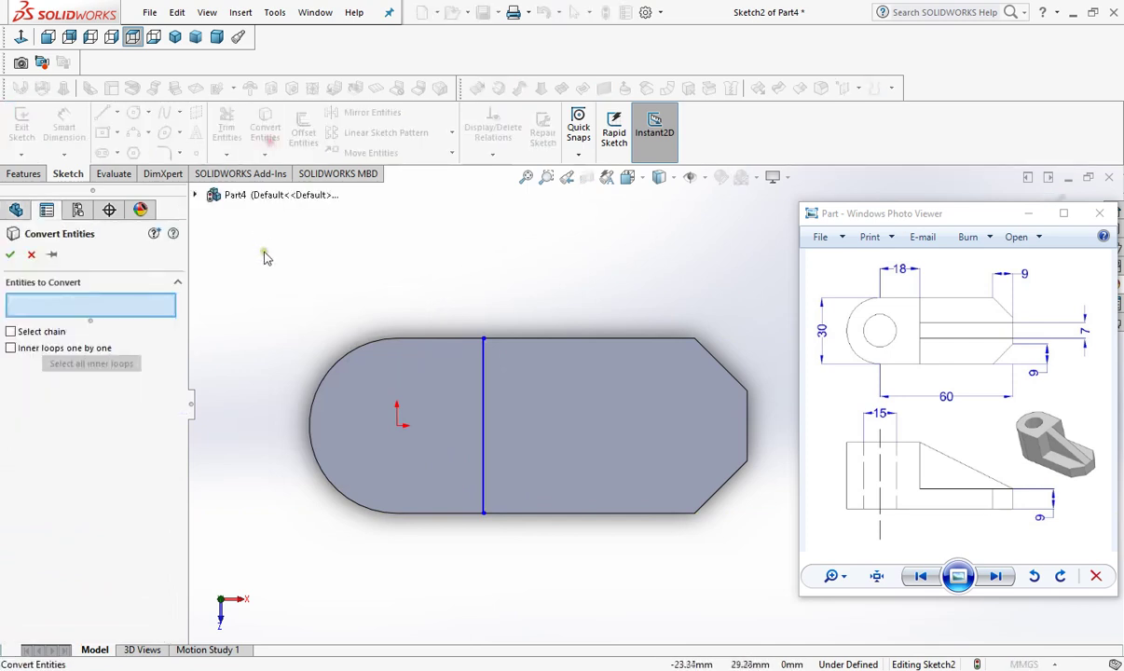
{"action": "left_click", "coordinate": [424, 342]}
{"action": "left_click", "coordinate": [369, 341]}
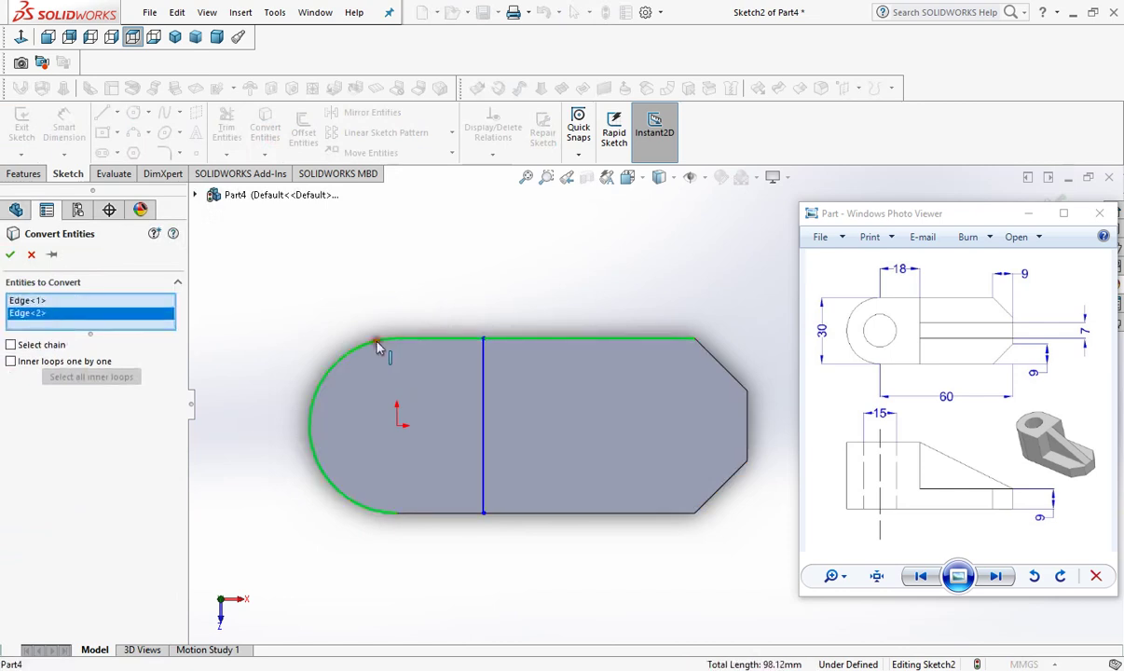
{"action": "left_click", "coordinate": [410, 511]}
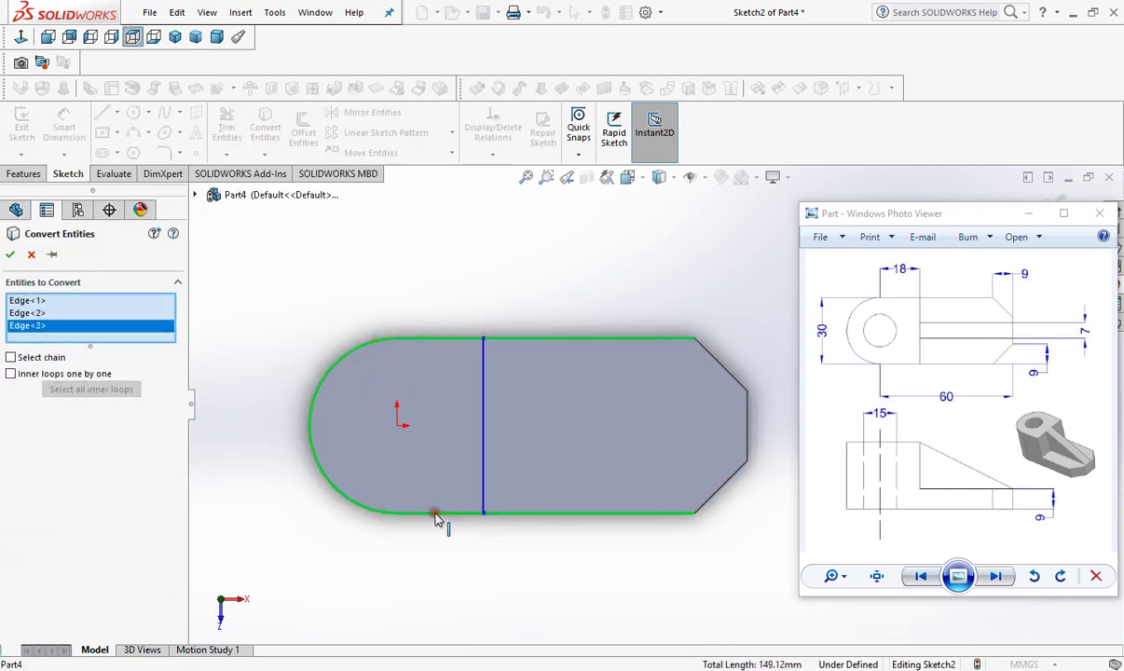
{"action": "left_click", "coordinate": [12, 255]}
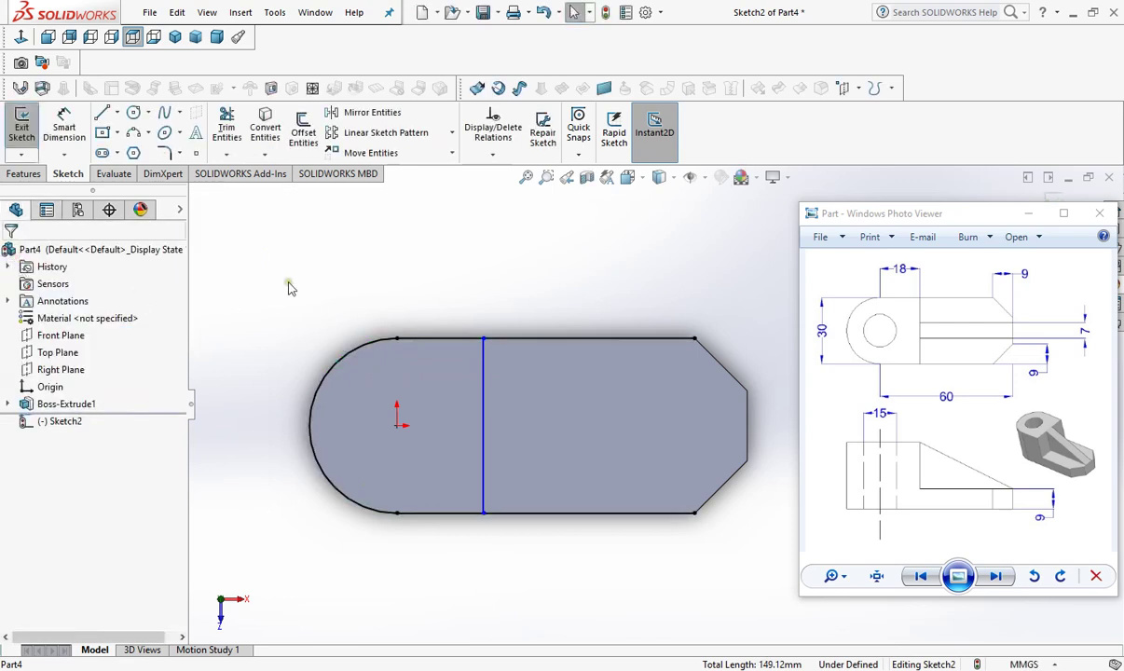
{"action": "left_click", "coordinate": [226, 126]}
{"action": "mouse_move", "coordinate": [522, 297]}
{"action": "left_mouse_down"}
{"action": "mouse_move", "coordinate": [540, 337]}
{"action": "mouse_move", "coordinate": [537, 585]}
{"action": "left_mouse_up"}
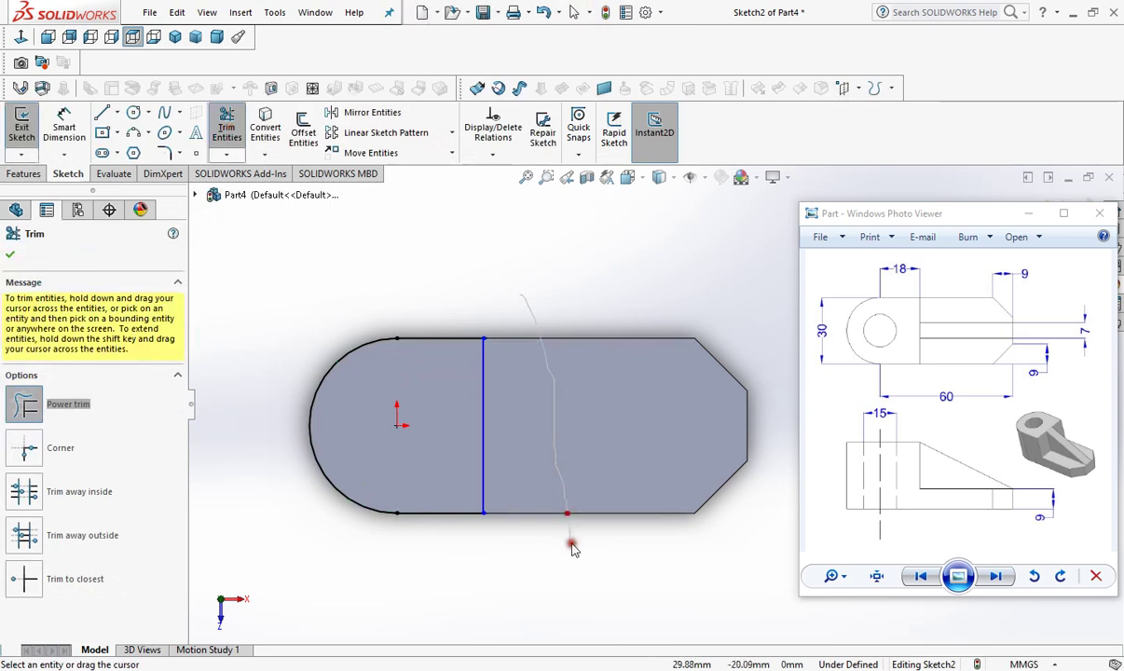
Step: Dimension the dividing line 18 mm from the arc's top endpoint to fully define Sketch2
{"action": "left_click", "coordinate": [12, 256]}
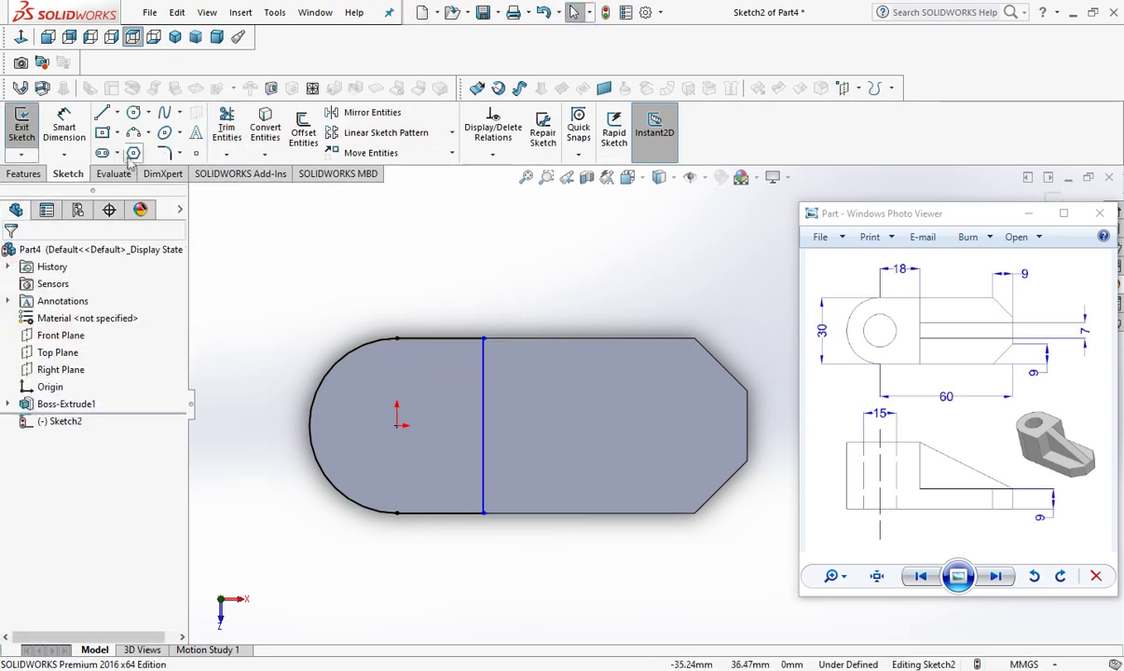
{"action": "left_click", "coordinate": [64, 125]}
{"action": "scroll", "coordinate": [451, 344], "scroll_direction": "up", "scroll_amount": 3}
{"action": "scroll", "coordinate": [522, 368], "scroll_direction": "down", "scroll_amount": 2}
{"action": "scroll", "coordinate": [529, 370], "scroll_direction": "down", "scroll_amount": 2}
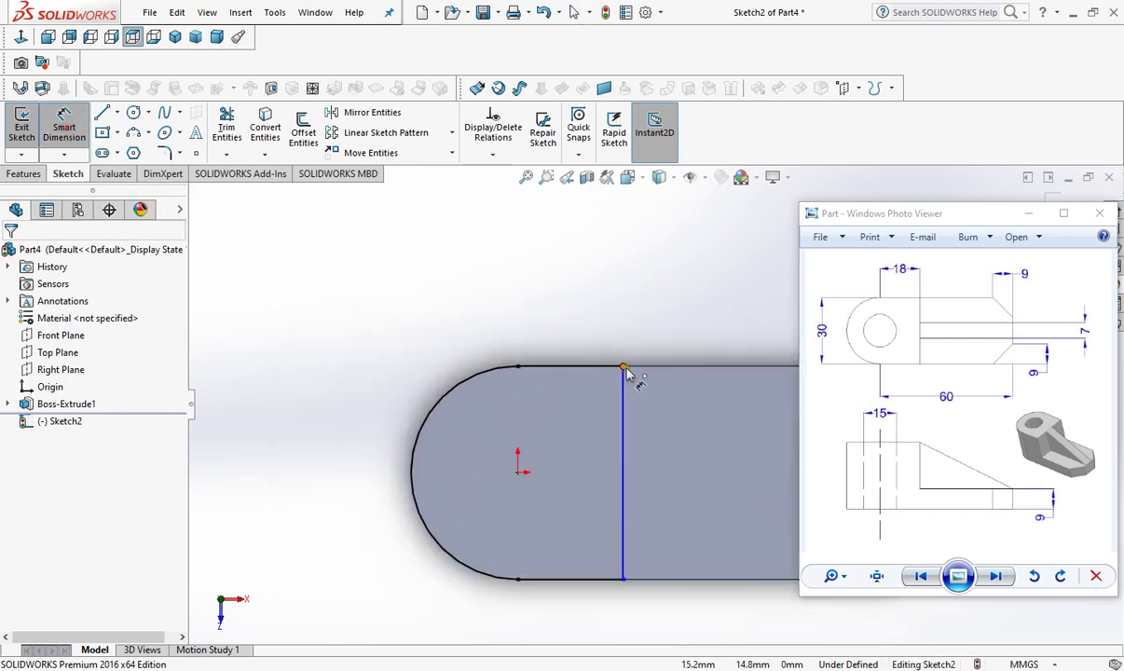
{"action": "left_click", "coordinate": [624, 369]}
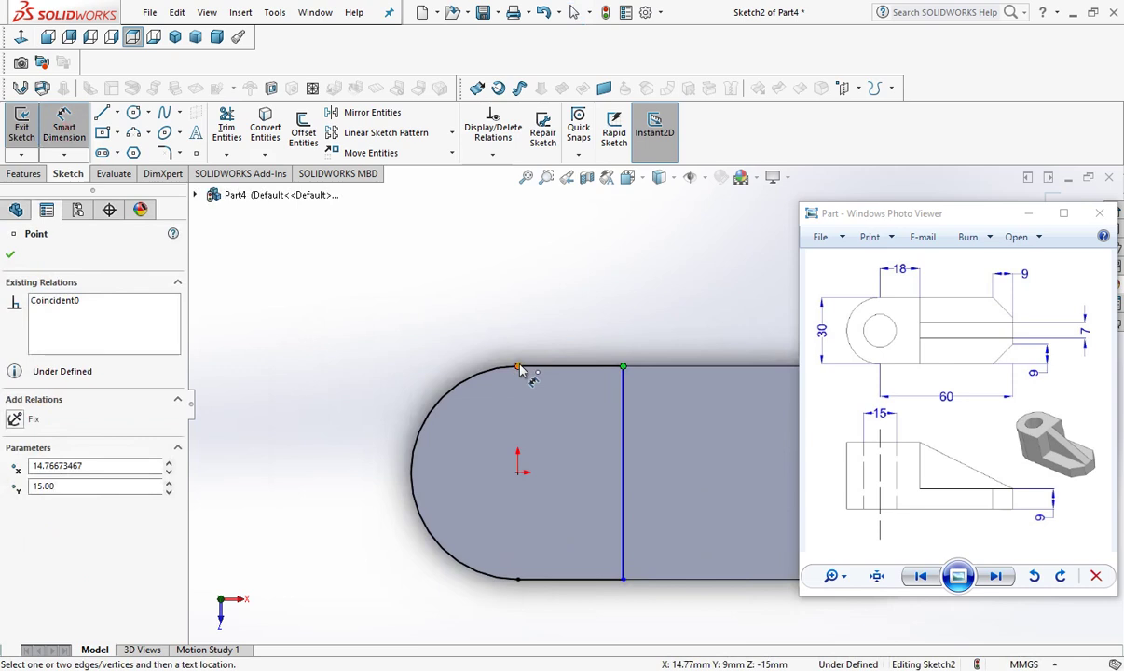
{"action": "left_click", "coordinate": [518, 368]}
{"action": "left_click", "coordinate": [571, 313]}
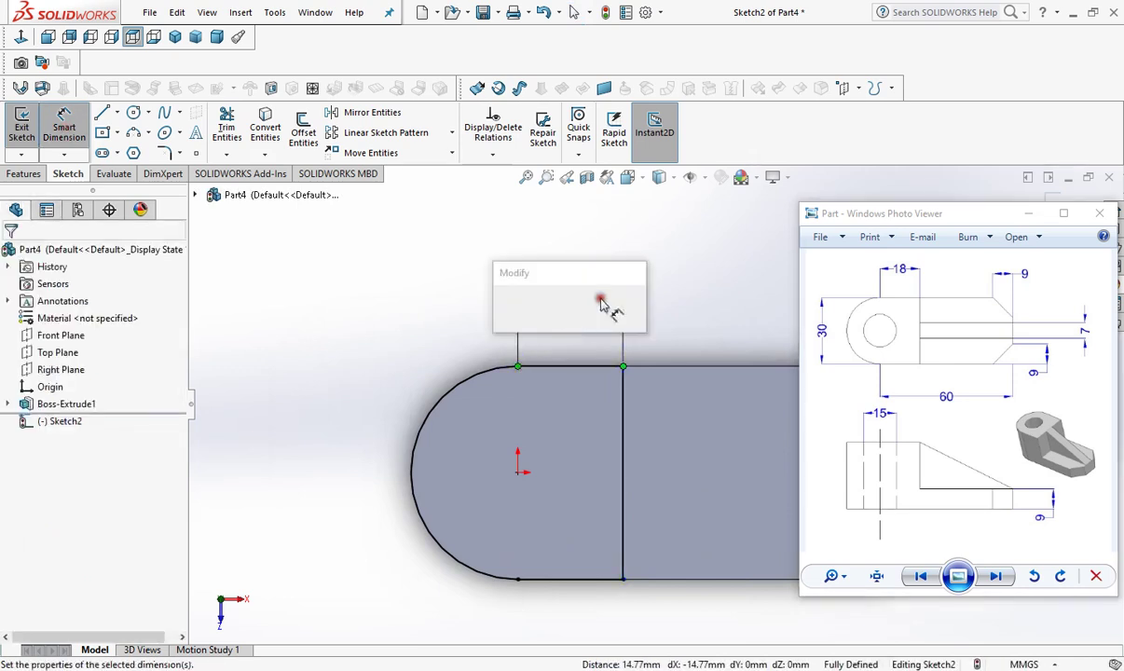
{"action": "type", "text": "1"}
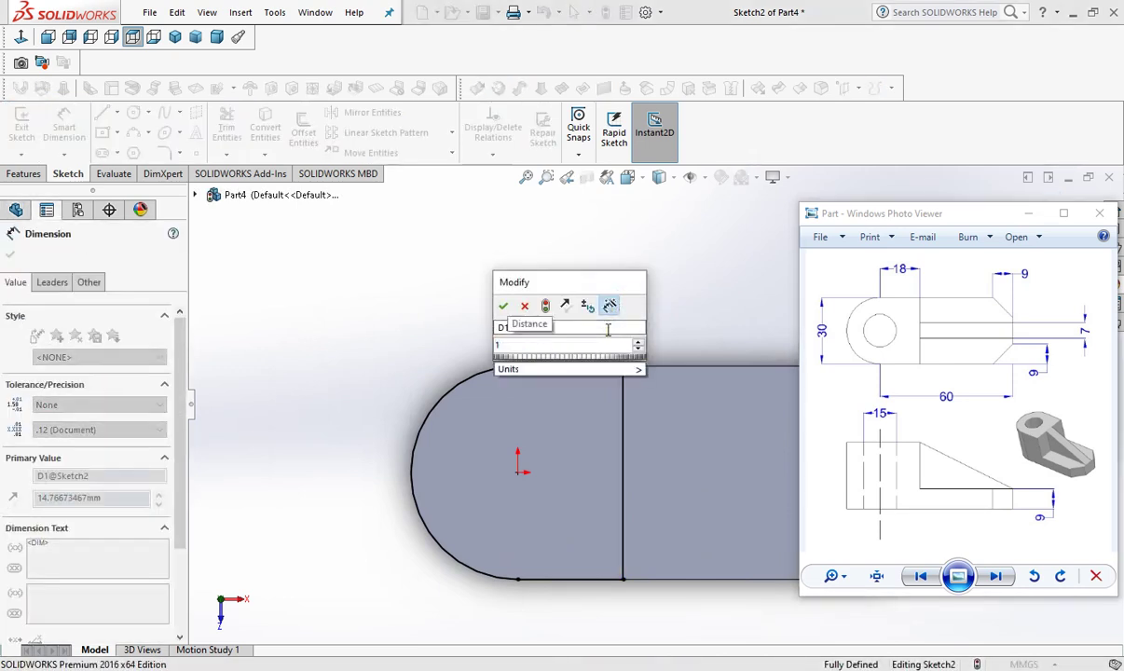
{"action": "type", "text": "8"}
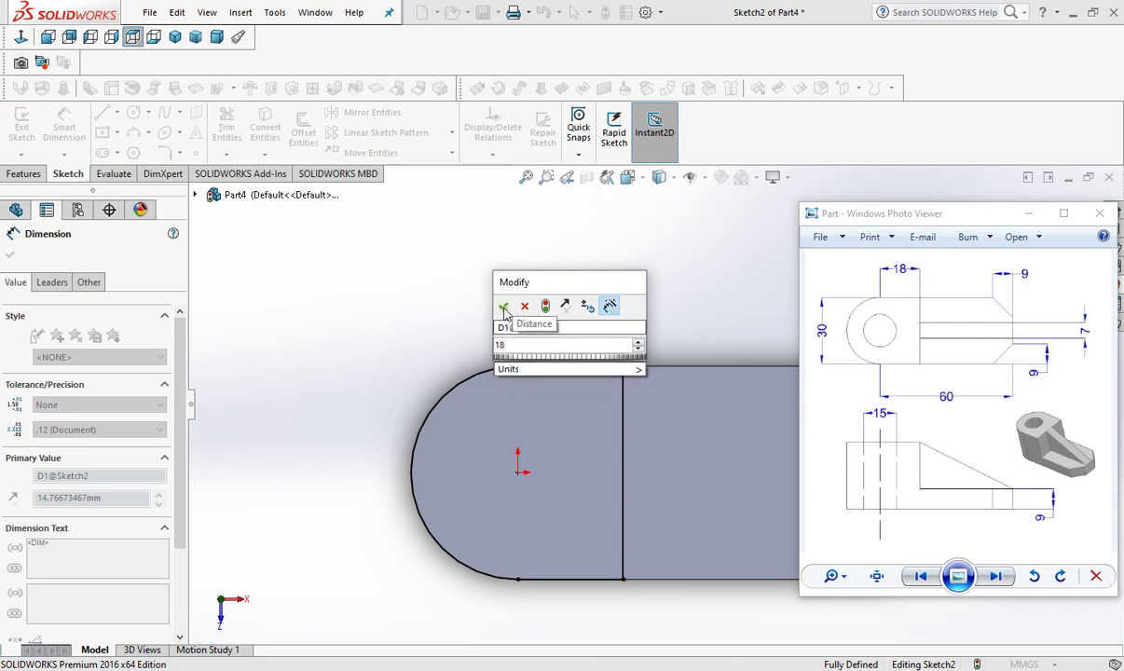
{"action": "left_click", "coordinate": [503, 305]}
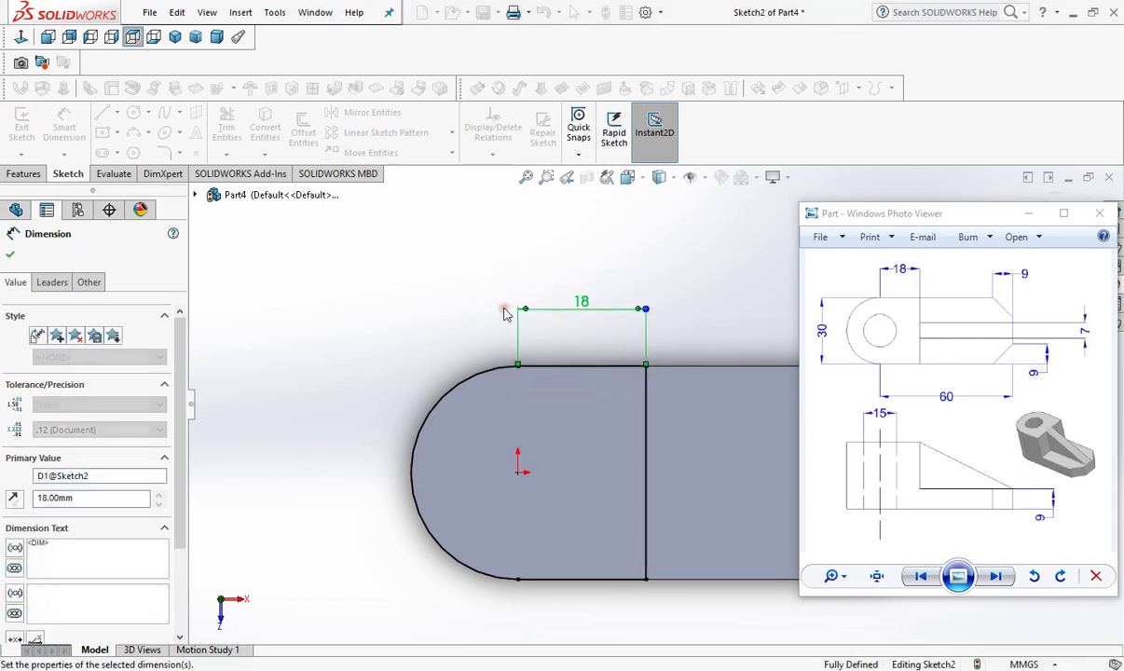
{"action": "left_click", "coordinate": [11, 255]}
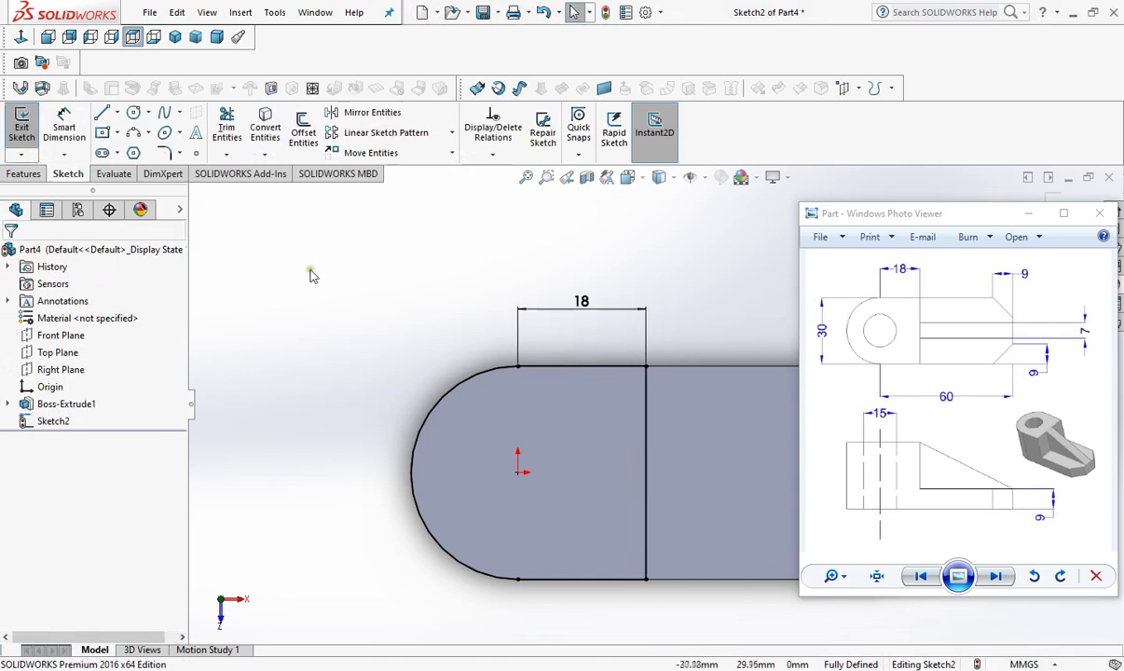
{"action": "left_click", "coordinate": [22, 174]}
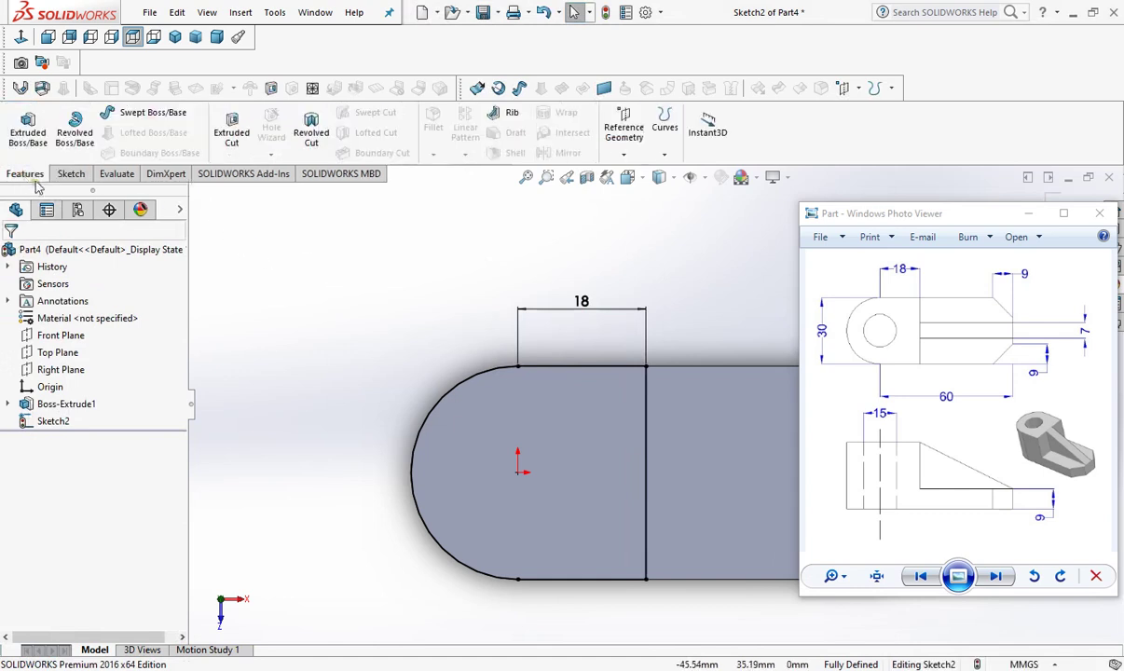
Step: Extrude the rounded-end profile 25 mm upward from the plate as Boss-Extrude2
{"action": "left_click", "coordinate": [28, 129]}
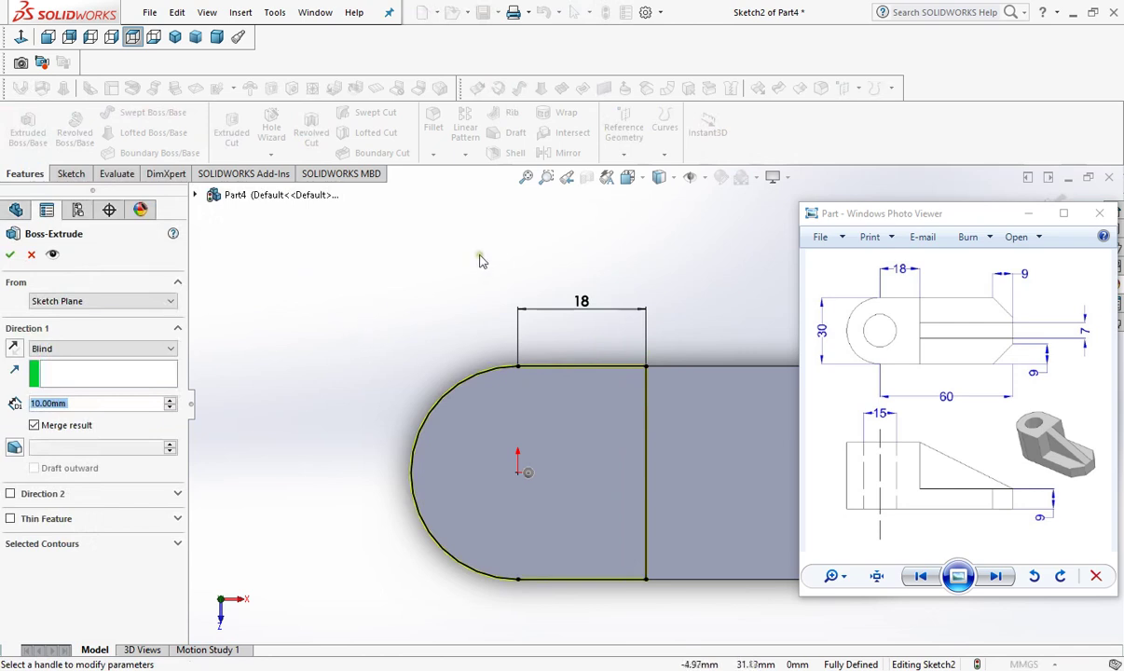
{"action": "mouse_move", "coordinate": [419, 483]}
{"action": "middle_mouse_down"}
{"action": "mouse_move", "coordinate": [403, 264]}
{"action": "mouse_move", "coordinate": [373, 286]}
{"action": "middle_mouse_up"}
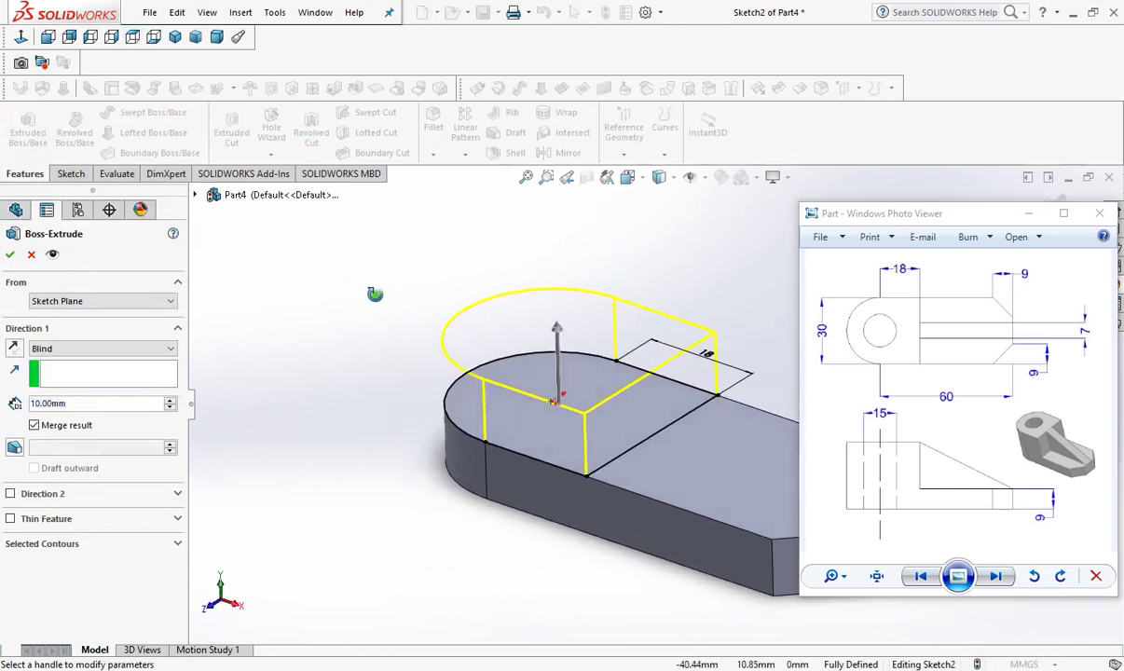
{"action": "scroll", "coordinate": [317, 359], "scroll_direction": "up", "scroll_amount": 3}
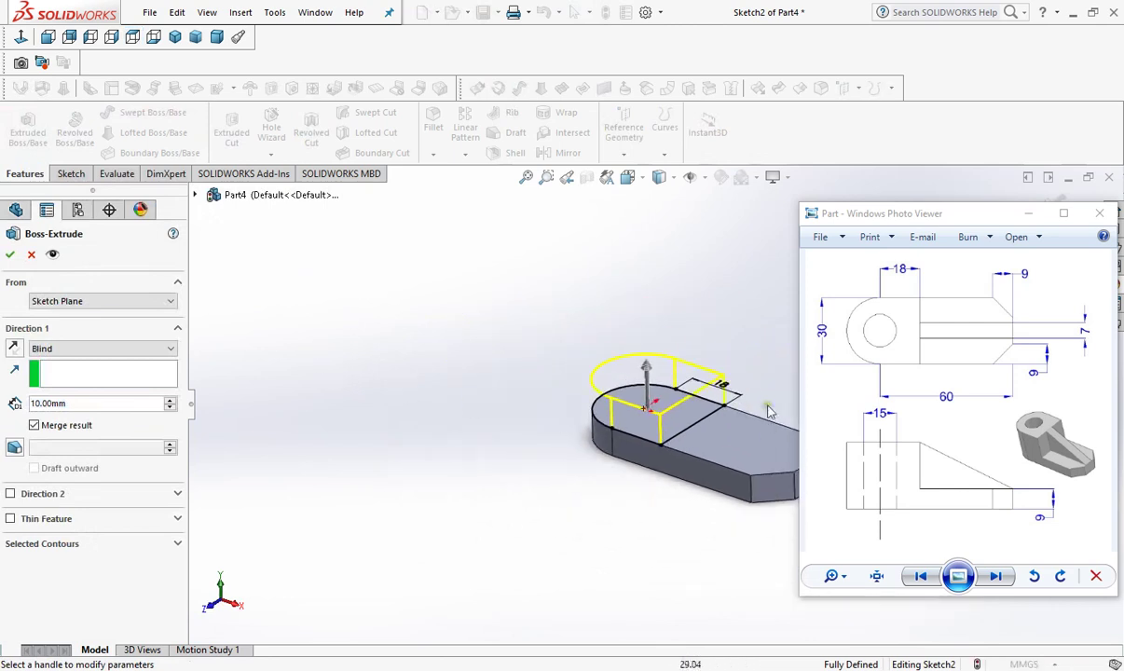
{"action": "scroll", "coordinate": [769, 410], "scroll_direction": "down", "scroll_amount": 1}
{"action": "scroll", "coordinate": [776, 438], "scroll_direction": "down", "scroll_amount": 1}
{"action": "scroll", "coordinate": [776, 441], "scroll_direction": "down", "scroll_amount": 1}
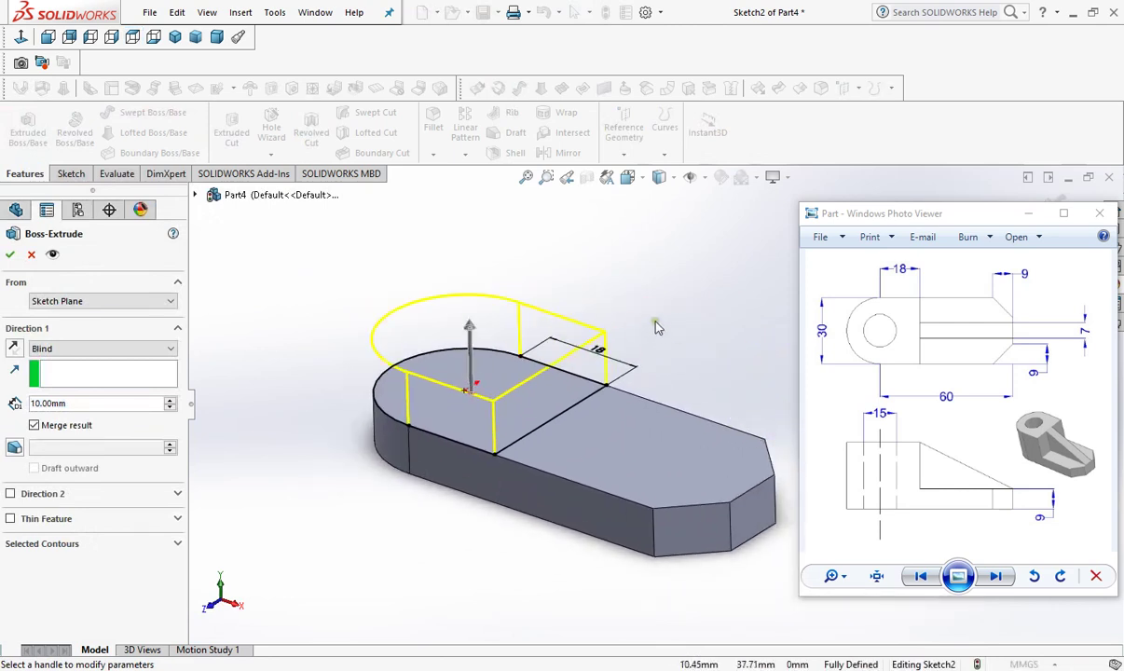
{"action": "left_click_drag", "start_coordinate": [67, 402], "coordinate": [31, 410]}
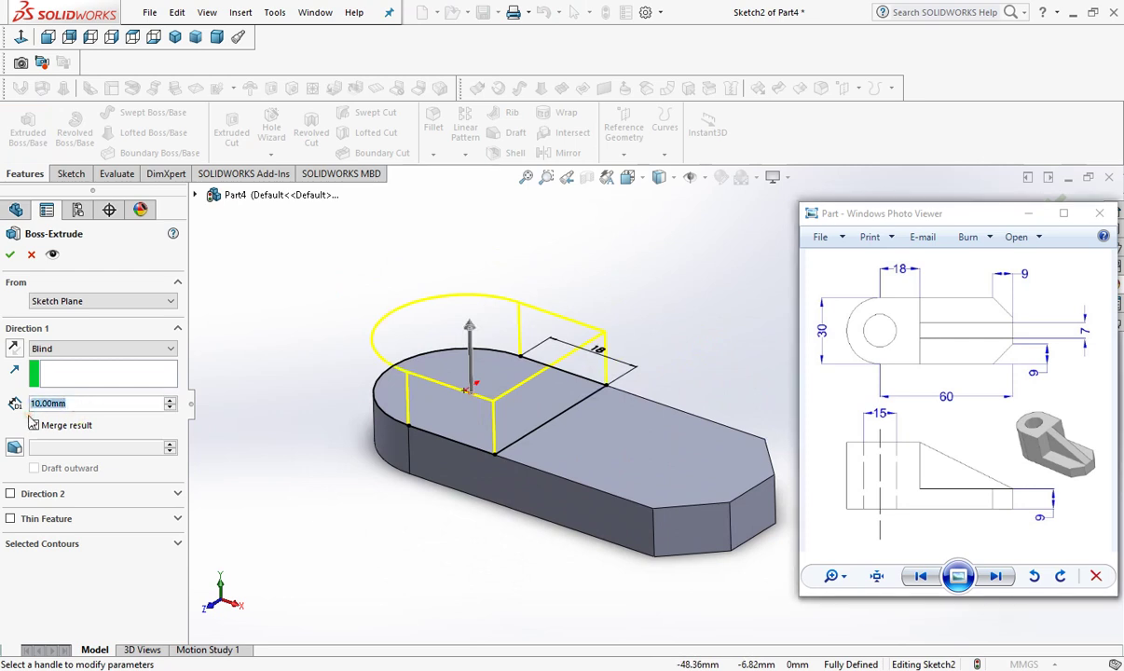
{"action": "type", "text": "25"}
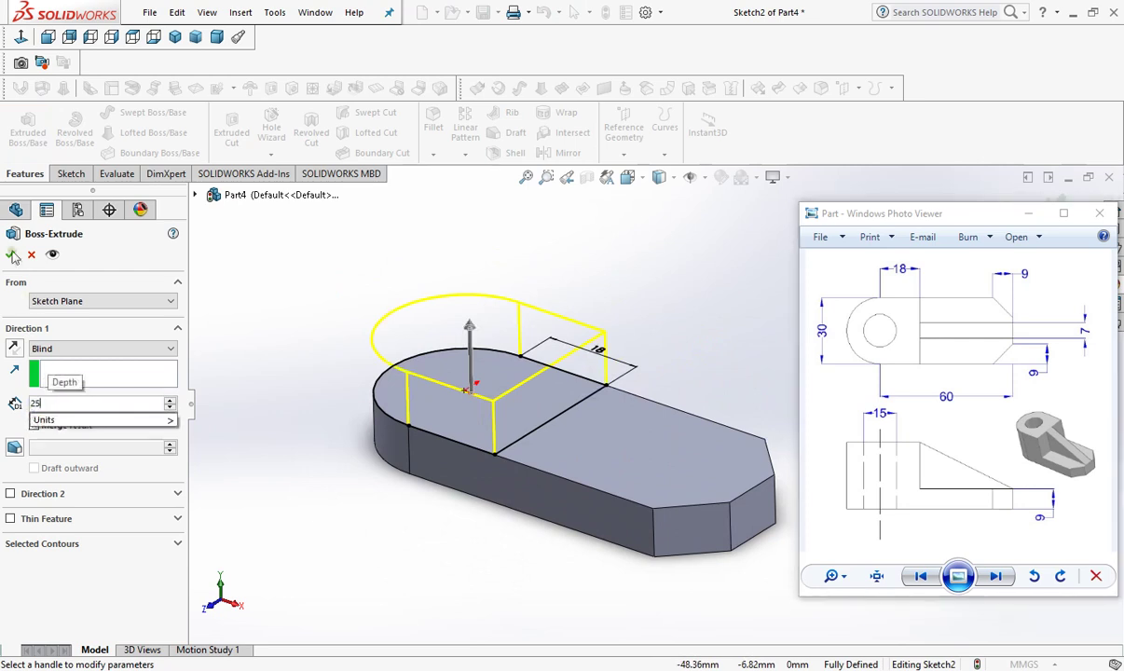
{"action": "key", "text": "Return"}
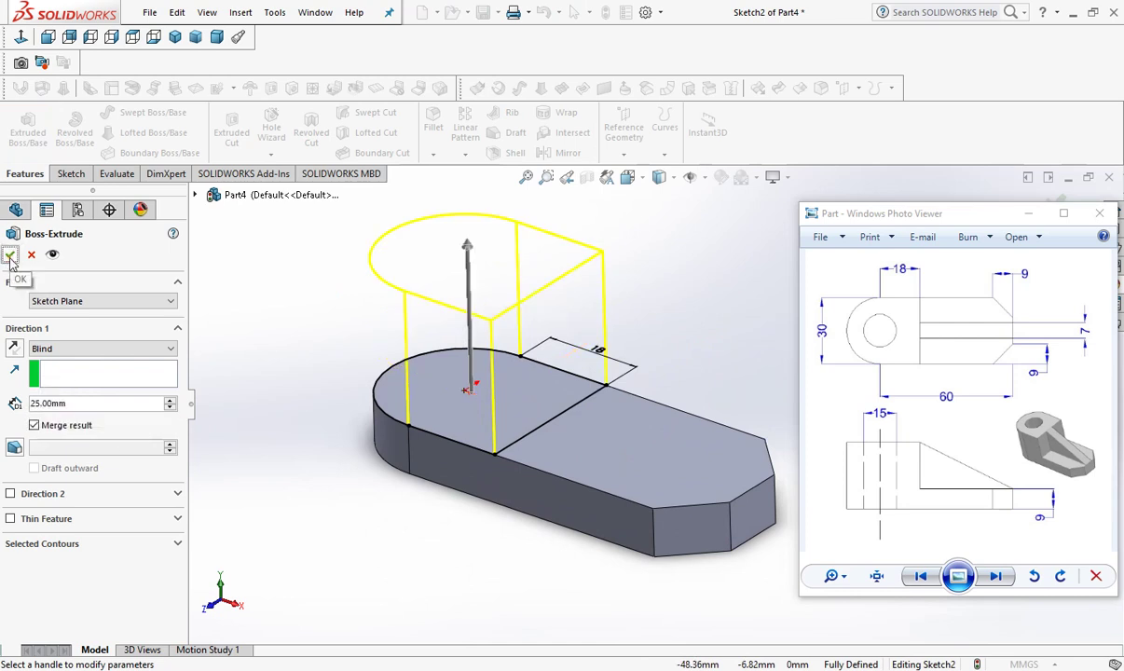
{"action": "left_click", "coordinate": [10, 260]}
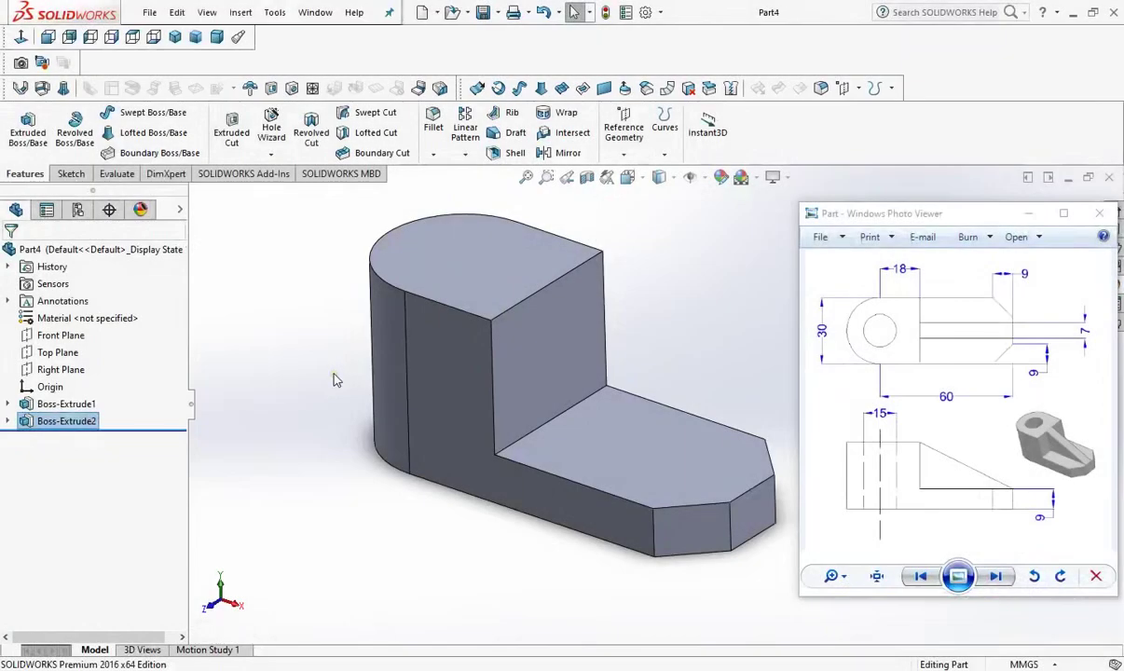
Step: Create Plane1 parallel to the base's front face and through the chamfered-end vertex
{"action": "left_click", "coordinate": [624, 155]}
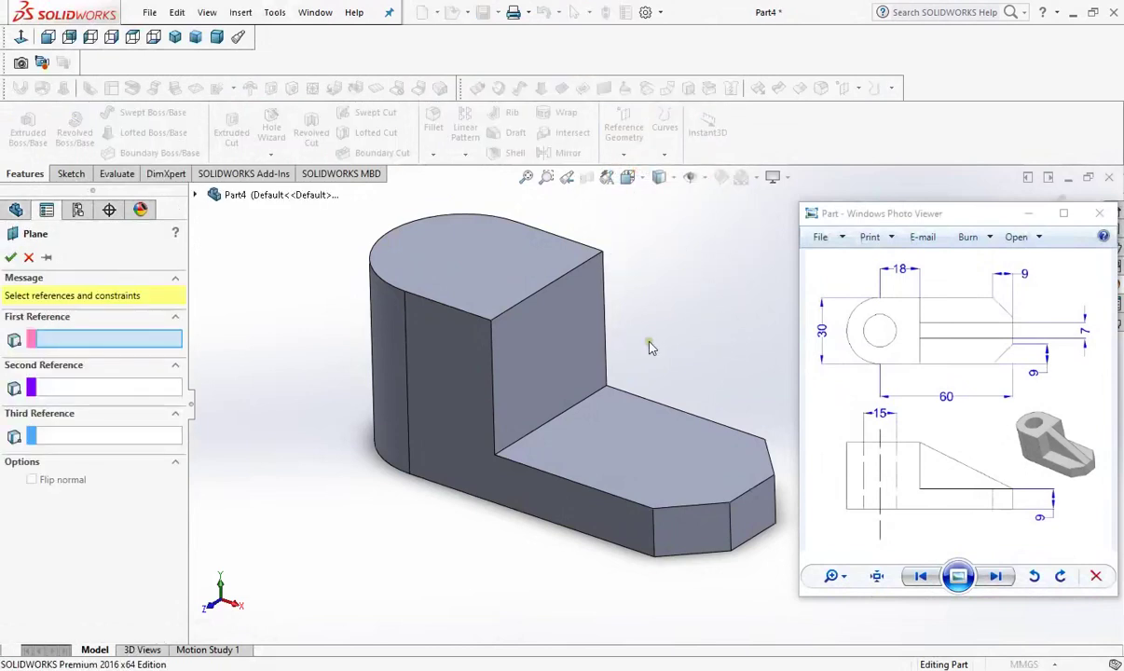
{"action": "left_click", "coordinate": [96, 340]}
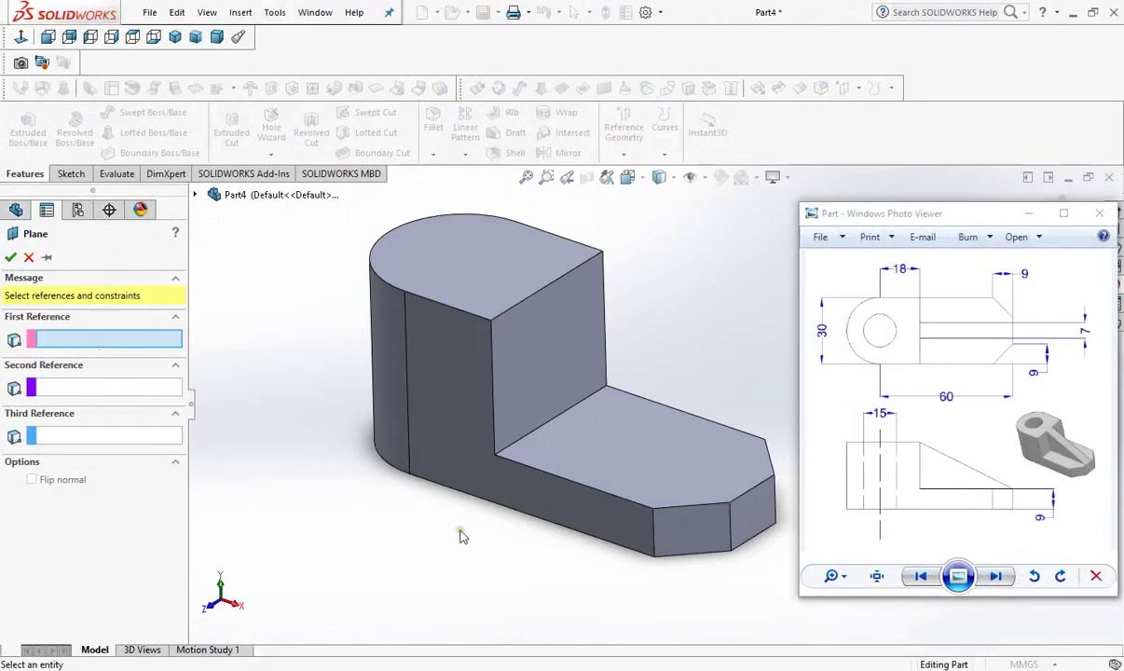
{"action": "left_click", "coordinate": [559, 508]}
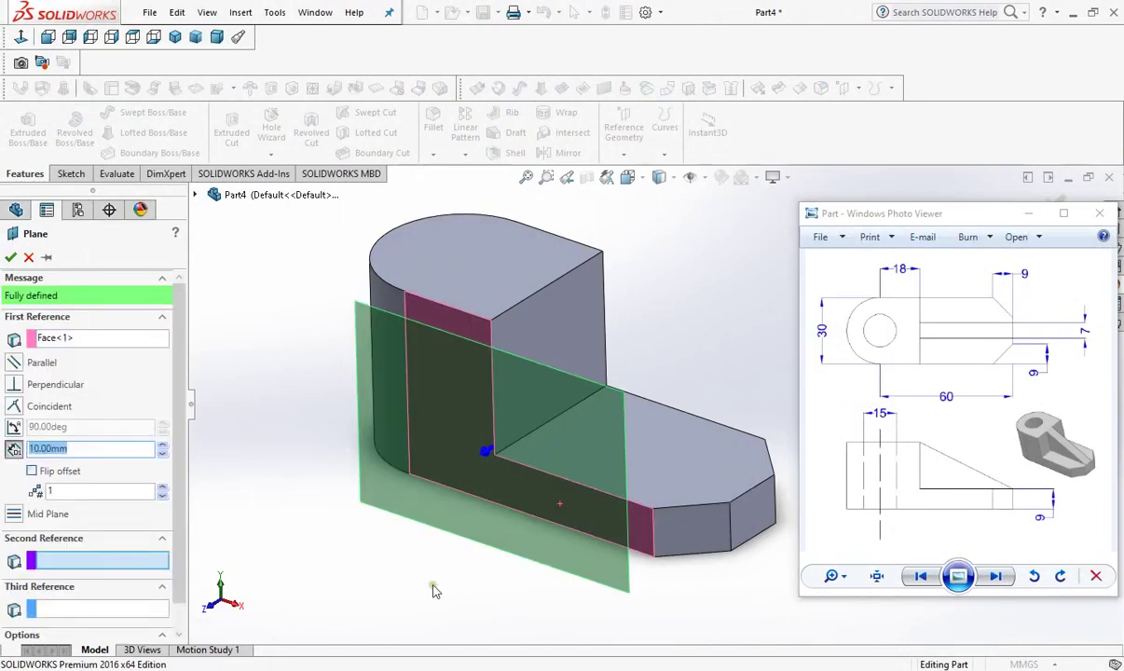
{"action": "left_click", "coordinate": [751, 491]}
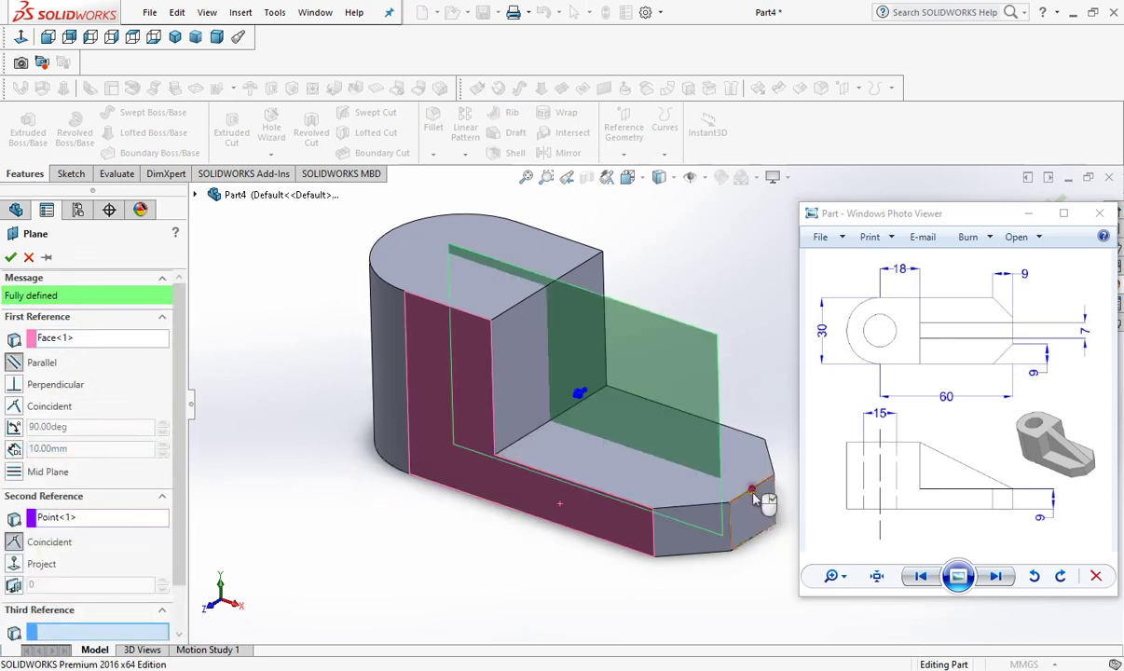
{"action": "left_click", "coordinate": [10, 258]}
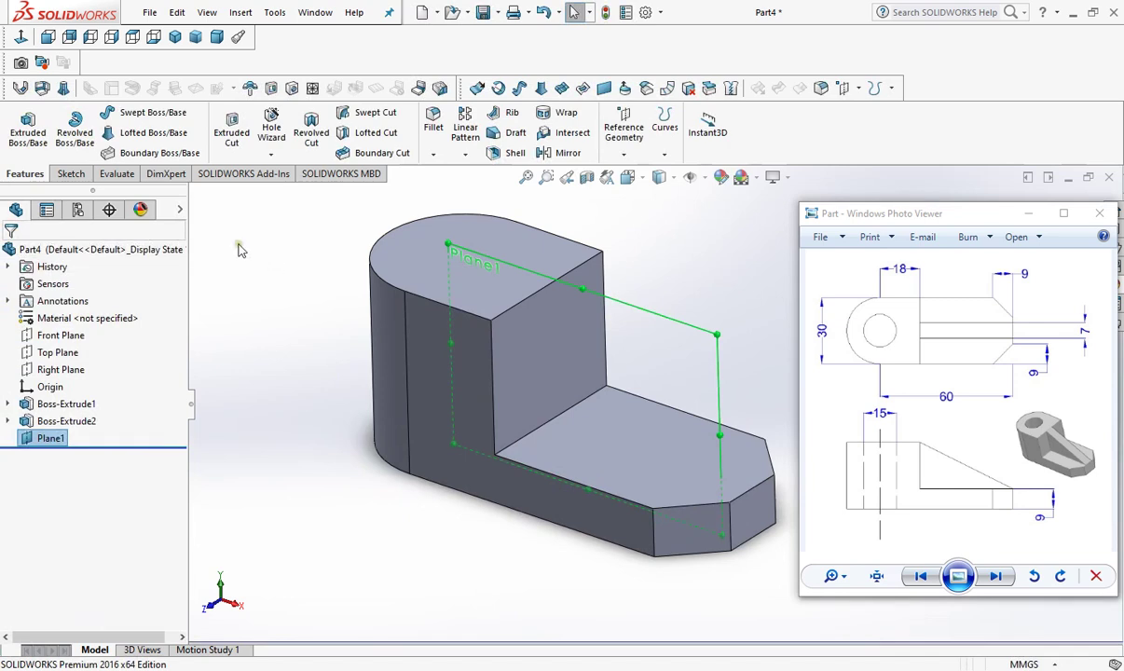
Step: Start a sketch on Plane1 and draw a diagonal from the boss's top corner to the base's far corner
{"action": "left_click", "coordinate": [71, 173]}
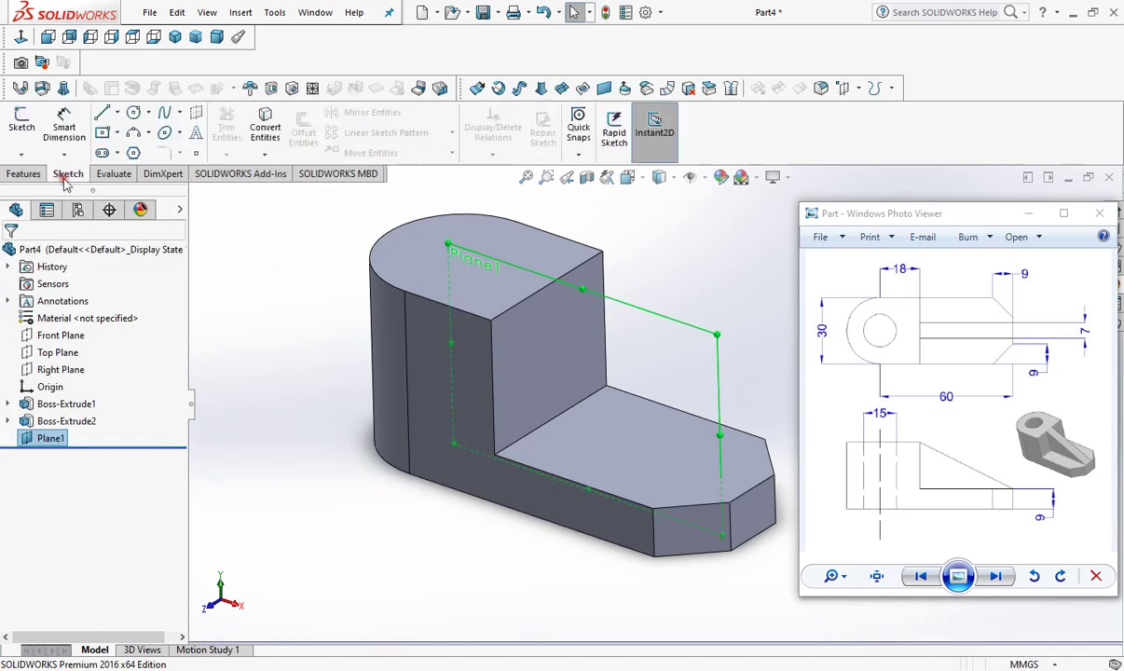
{"action": "left_click", "coordinate": [20, 127]}
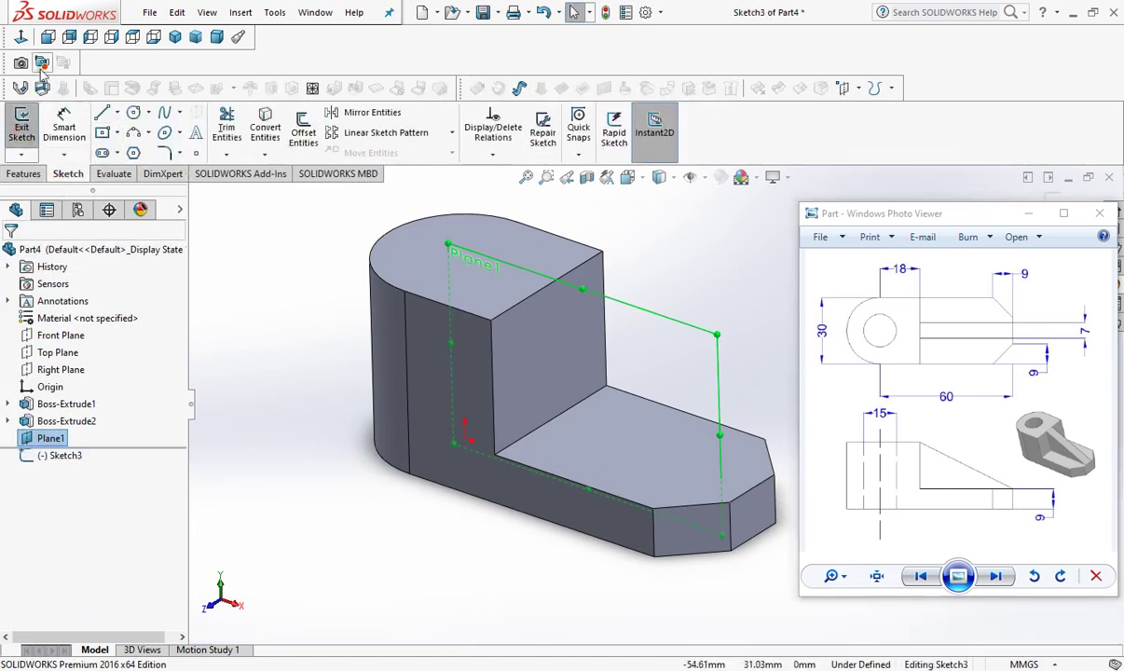
{"action": "left_click", "coordinate": [20, 39]}
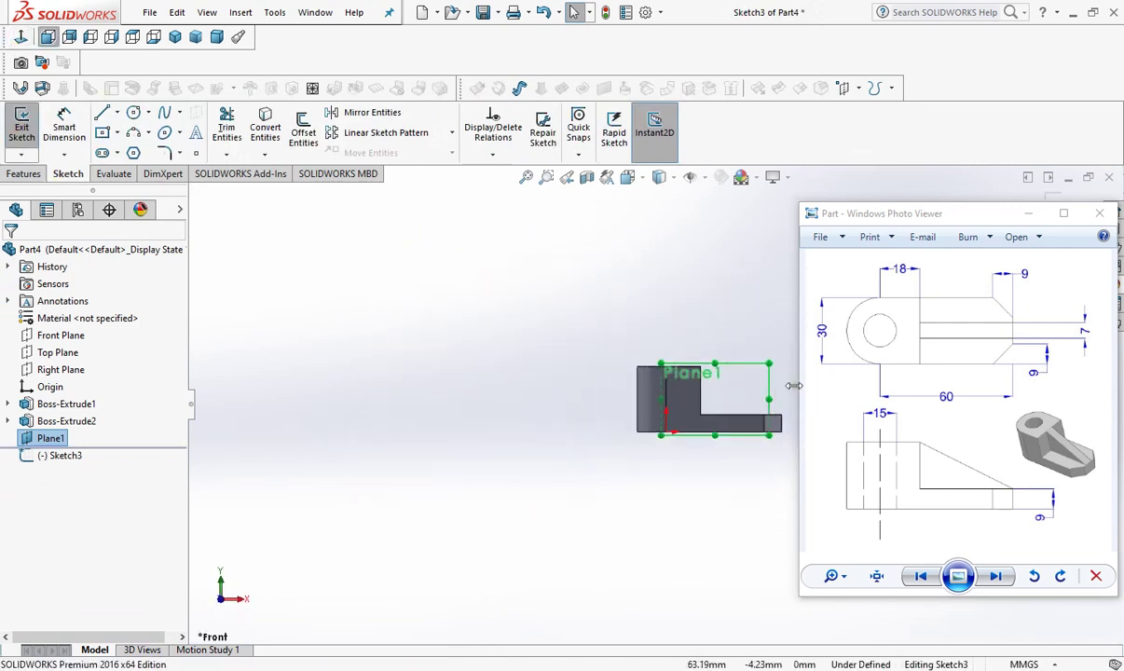
{"action": "scroll", "coordinate": [791, 386], "scroll_direction": "down", "scroll_amount": 1}
{"action": "scroll", "coordinate": [787, 388], "scroll_direction": "down", "scroll_amount": 2}
{"action": "scroll", "coordinate": [778, 387], "scroll_direction": "down", "scroll_amount": 3}
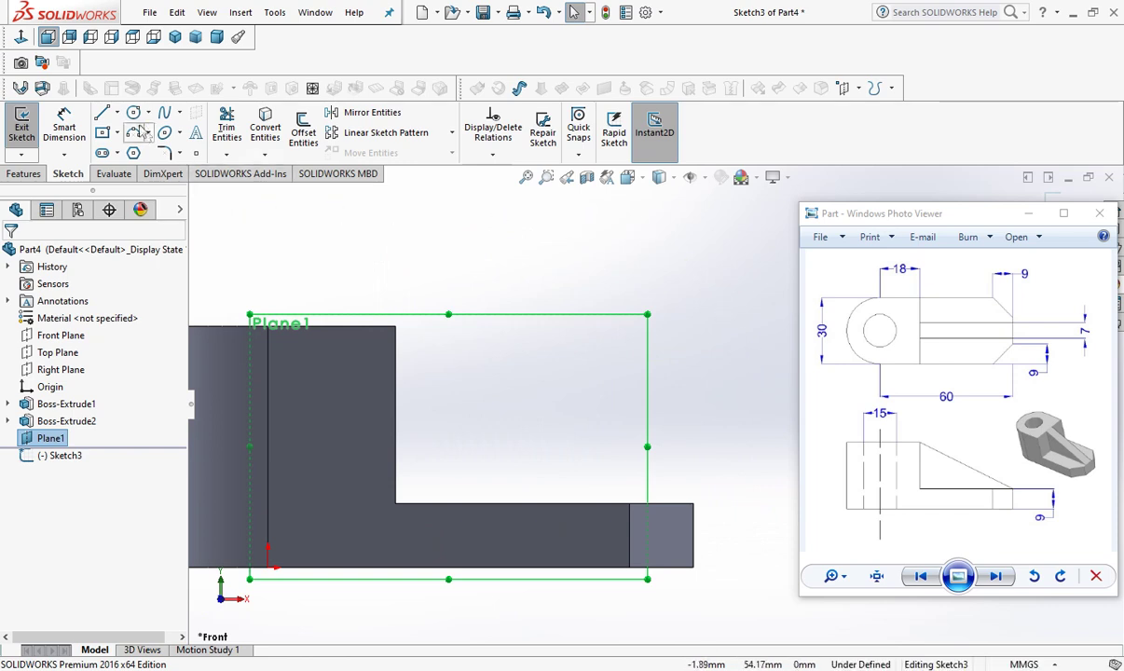
{"action": "left_click", "coordinate": [102, 113]}
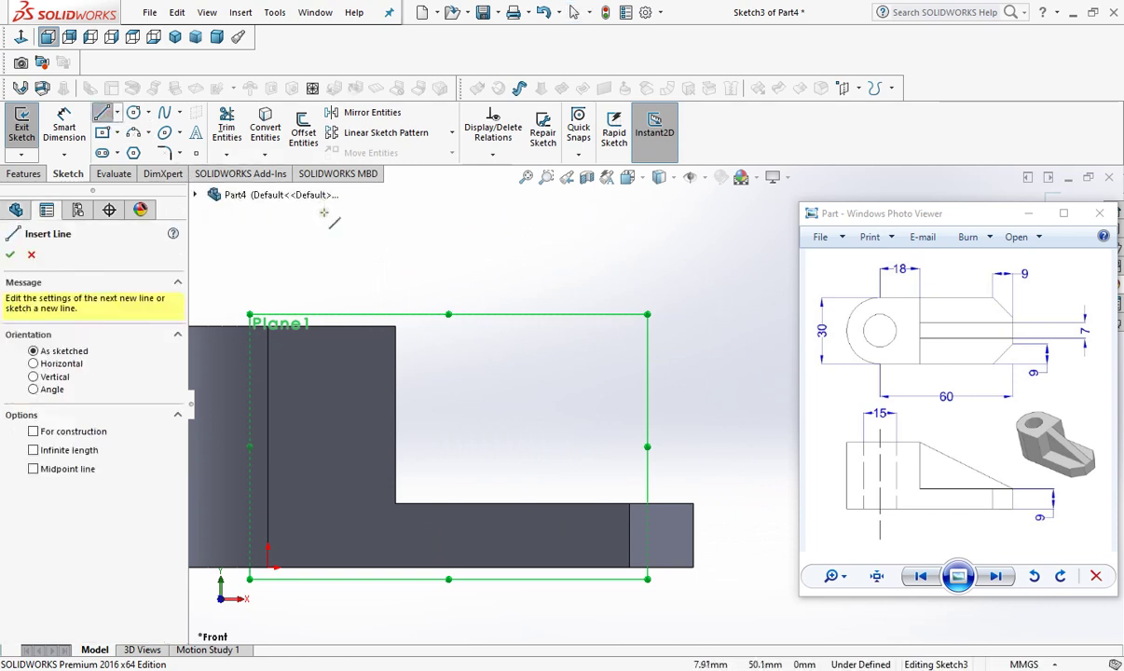
{"action": "left_click", "coordinate": [395, 326]}
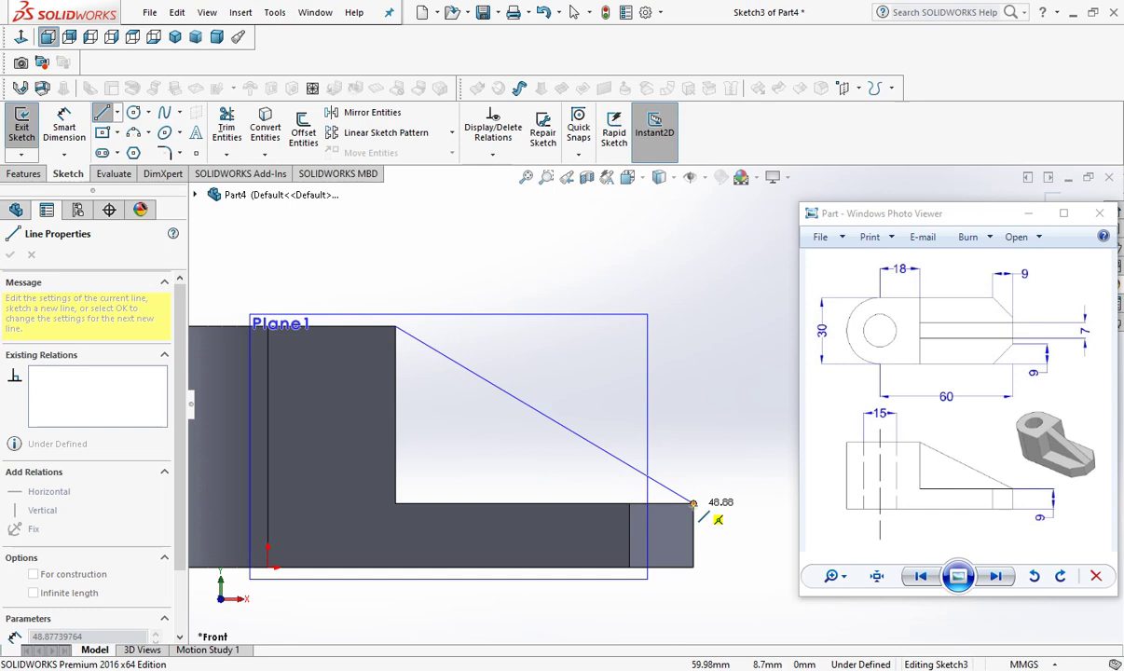
{"action": "left_click", "coordinate": [692, 503]}
{"action": "right_click", "coordinate": [333, 253]}
{"action": "left_click", "coordinate": [371, 264]}
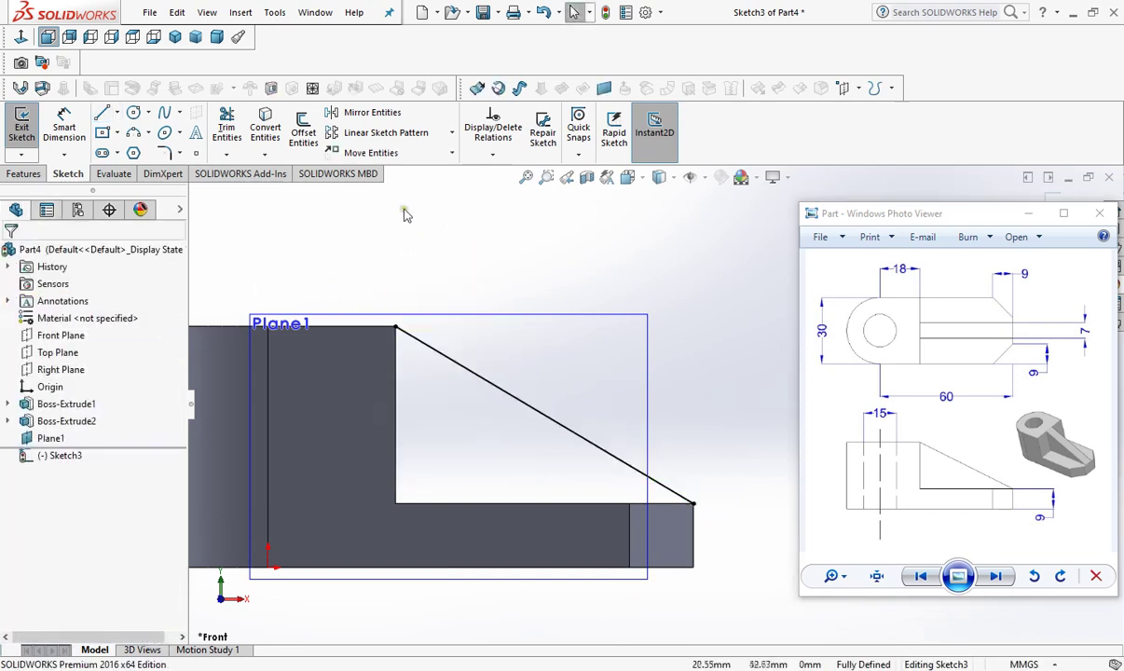
Step: Convert the boss's vertical edge, base top edge and short end edge to close the triangle, then exit the sketch
{"action": "left_click", "coordinate": [250, 121]}
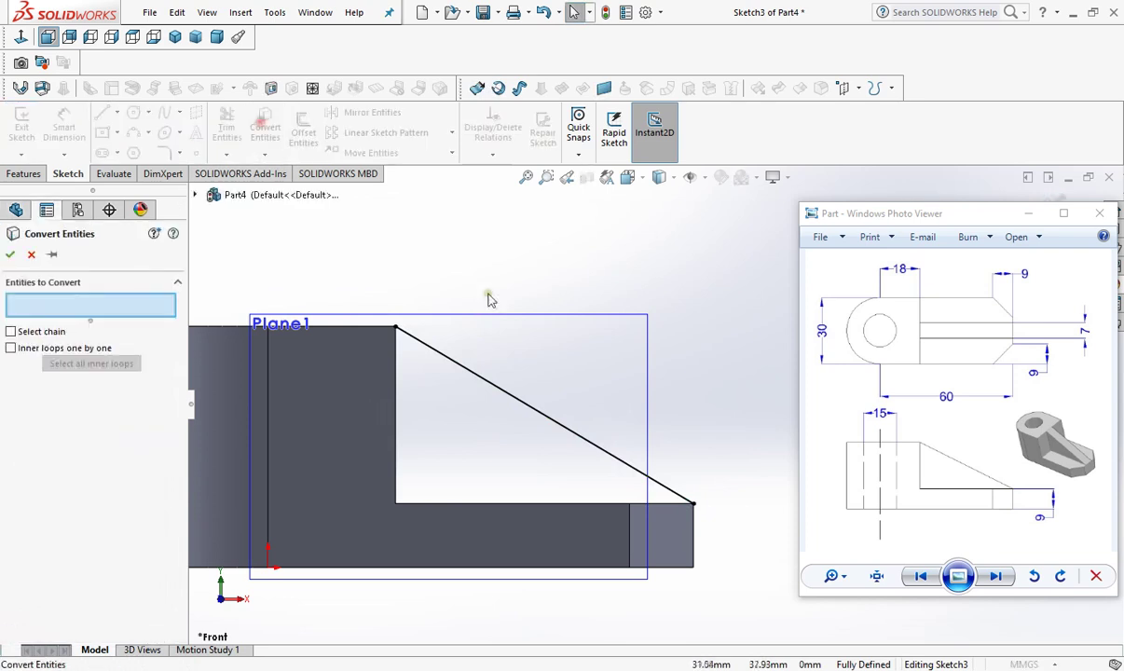
{"action": "left_click", "coordinate": [398, 408]}
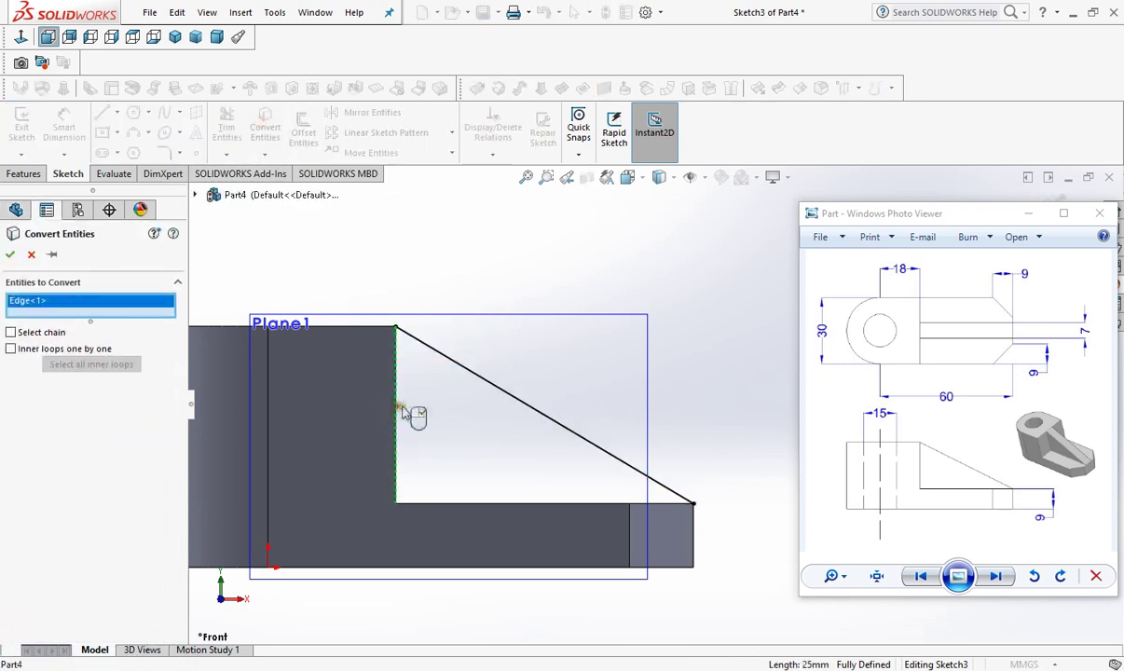
{"action": "left_click", "coordinate": [461, 504]}
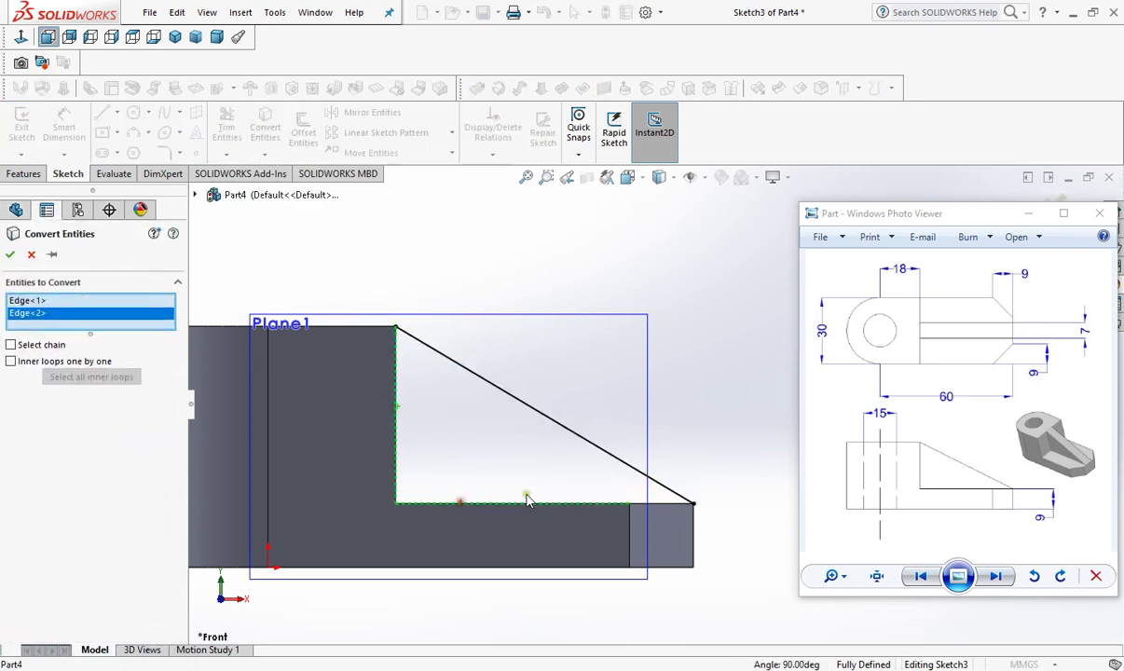
{"action": "left_click", "coordinate": [663, 506]}
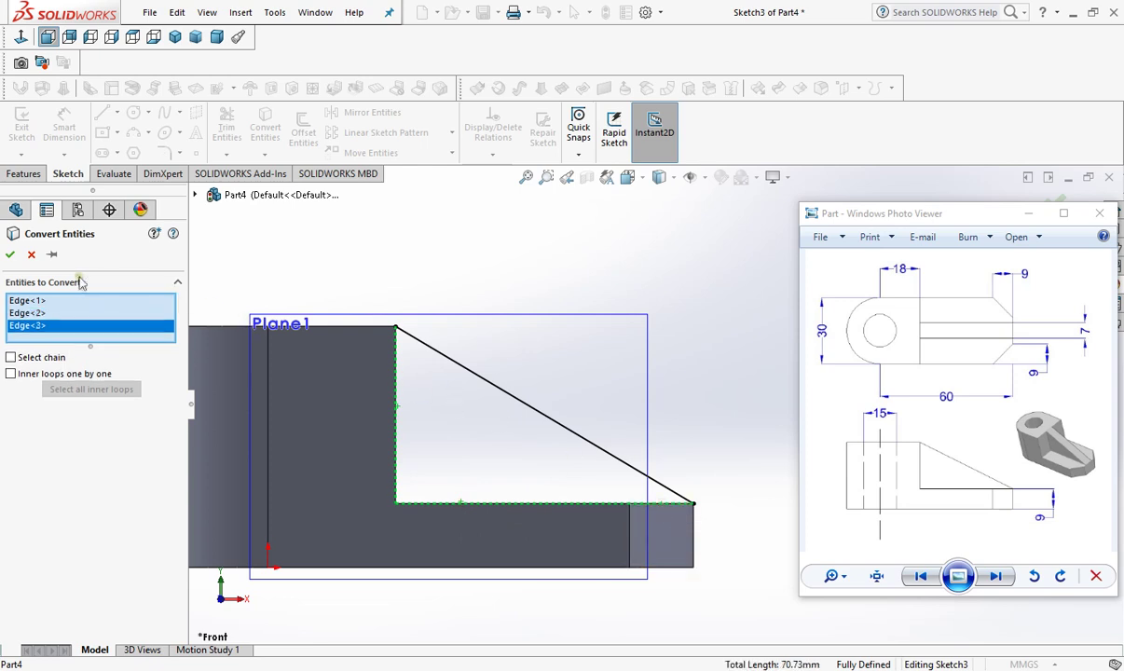
{"action": "left_click", "coordinate": [12, 257]}
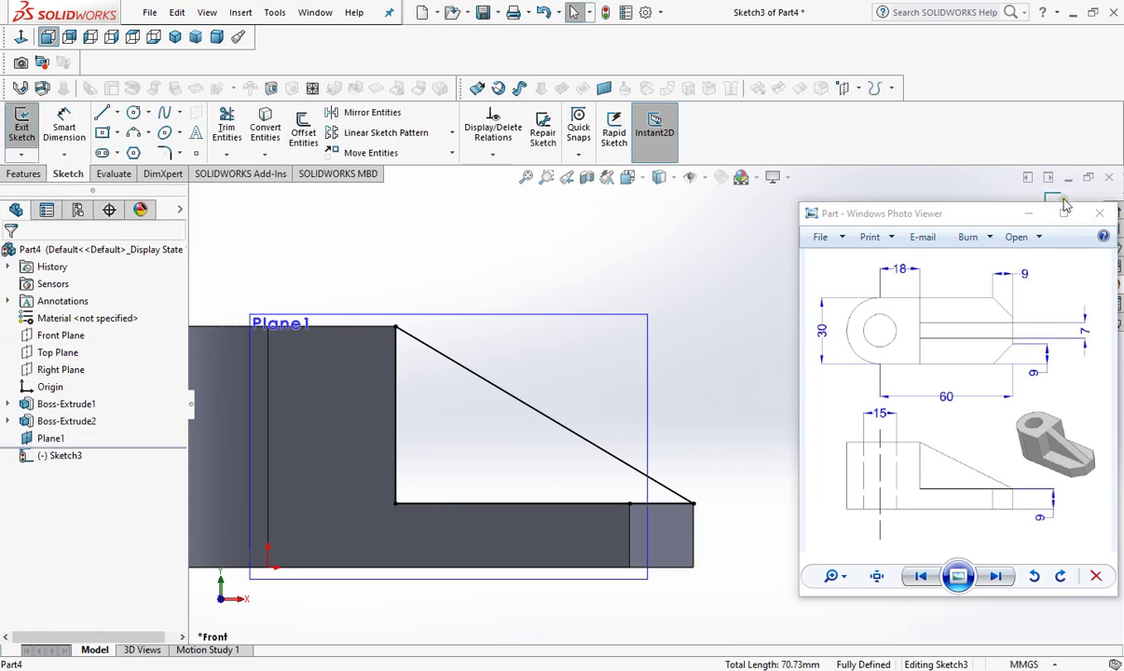
{"action": "left_click", "coordinate": [23, 136]}
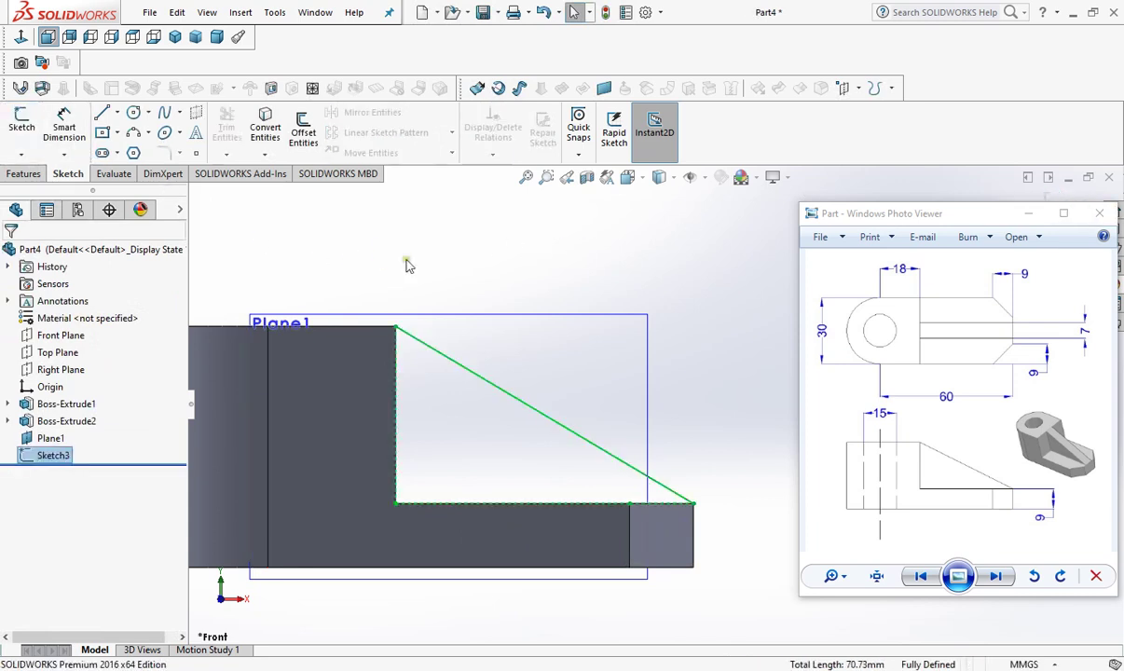
Step: Extrude the triangular sketch Mid Plane at 7 mm thickness to form the rib
{"action": "mouse_move", "coordinate": [601, 258]}
{"action": "middle_mouse_down"}
{"action": "mouse_move", "coordinate": [637, 356]}
{"action": "mouse_move", "coordinate": [616, 359]}
{"action": "middle_mouse_up"}
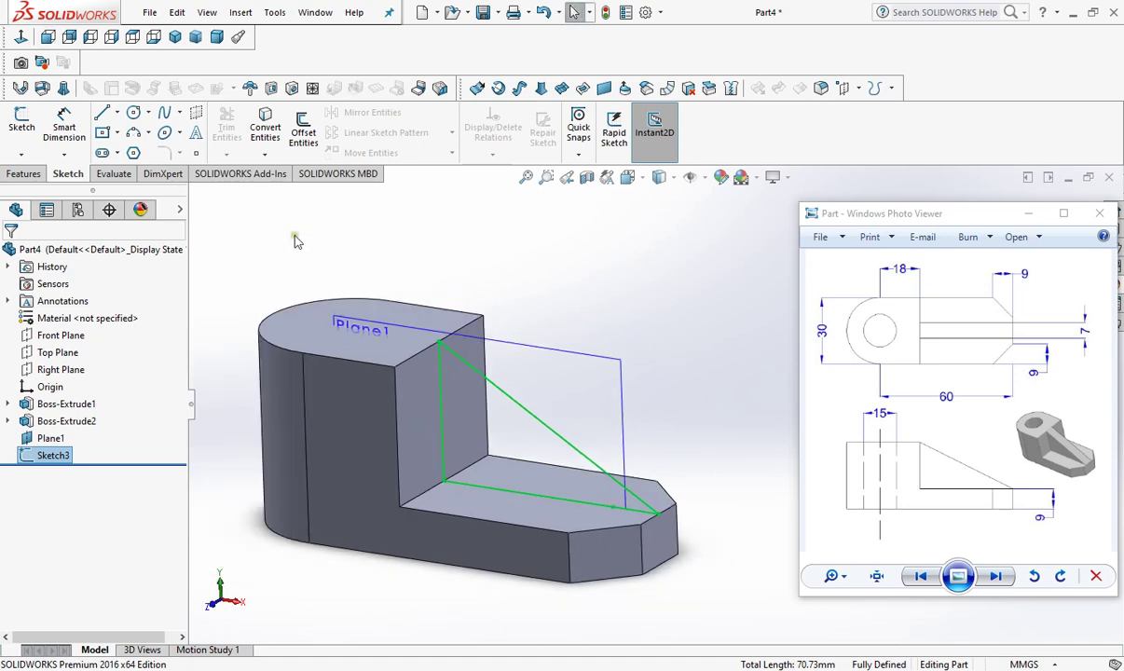
{"action": "left_click", "coordinate": [23, 173]}
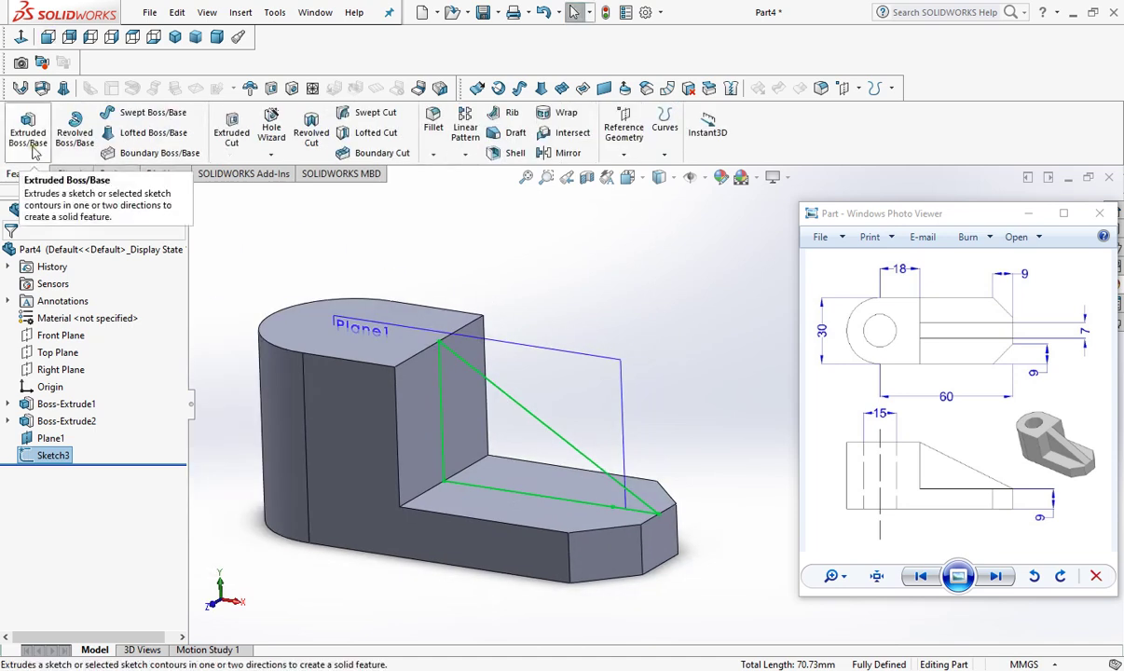
{"action": "left_click", "coordinate": [29, 130]}
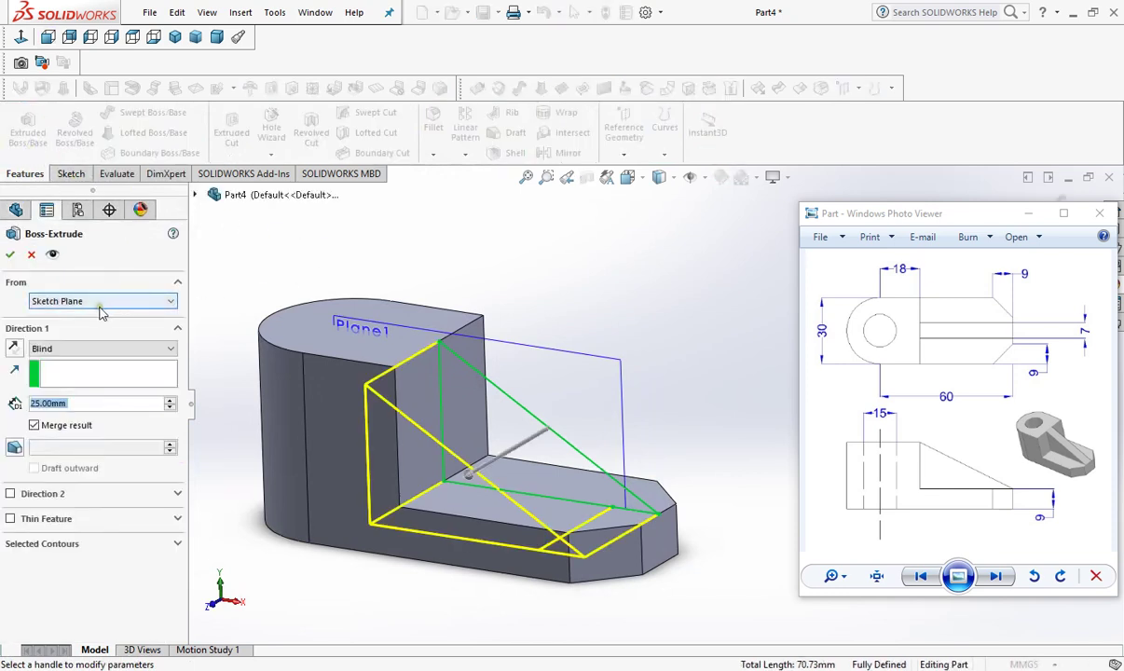
{"action": "left_click", "coordinate": [84, 352]}
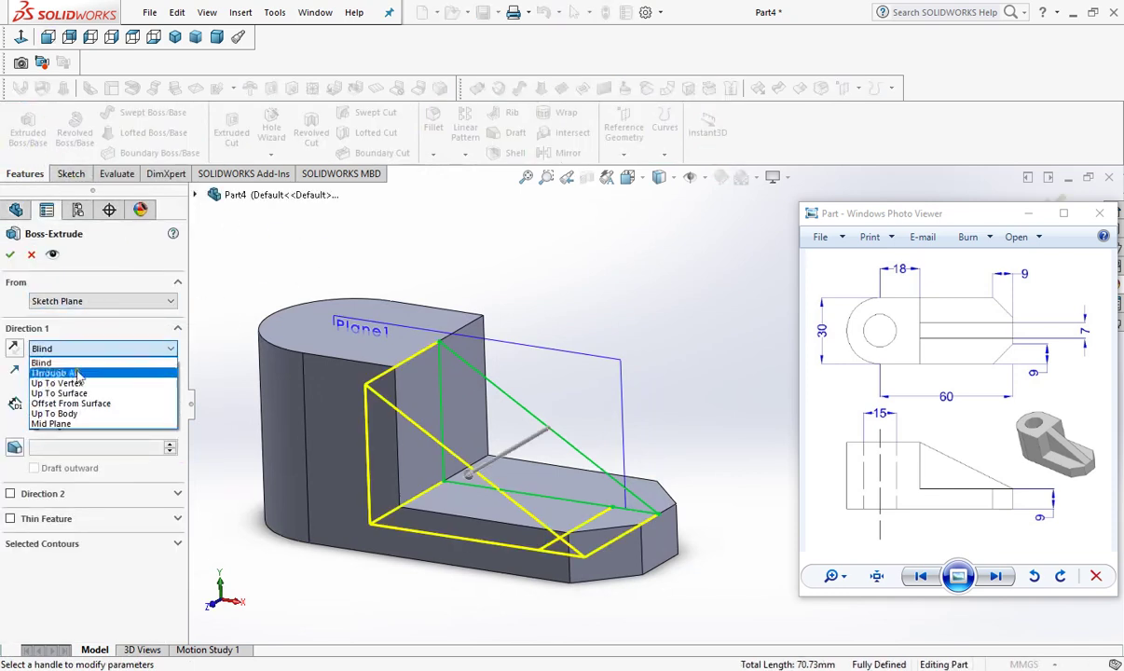
{"action": "left_click", "coordinate": [54, 423]}
{"action": "mouse_move", "coordinate": [673, 403]}
{"action": "middle_mouse_down"}
{"action": "mouse_move", "coordinate": [609, 421]}
{"action": "mouse_move", "coordinate": [654, 447]}
{"action": "middle_mouse_up"}
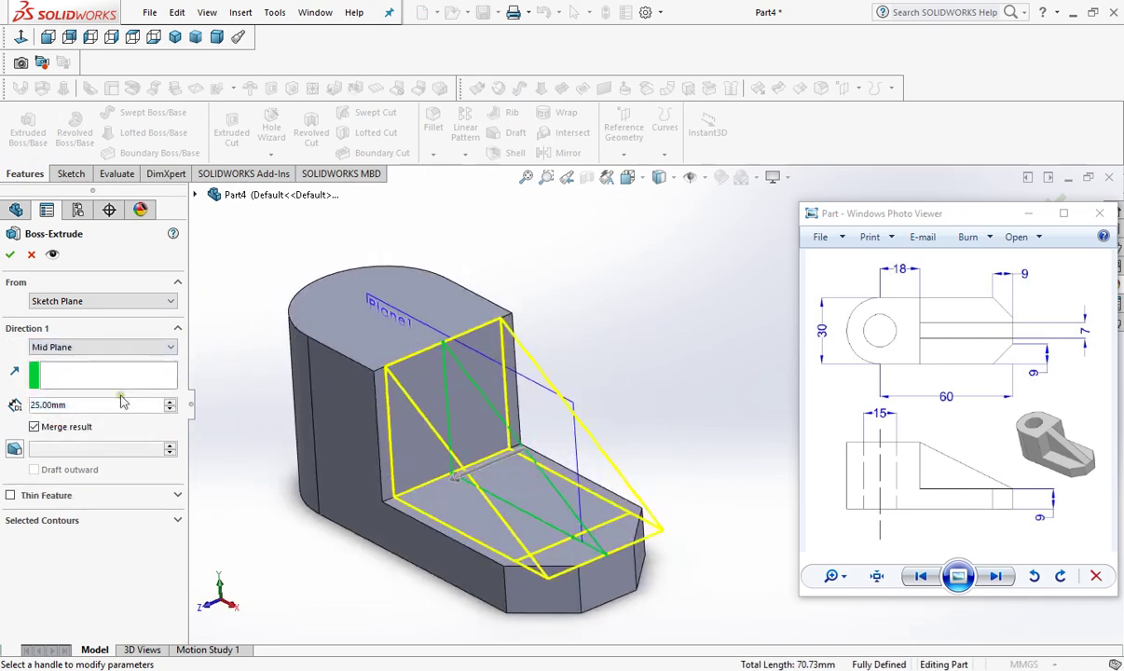
{"action": "double_click", "coordinate": [43, 407]}
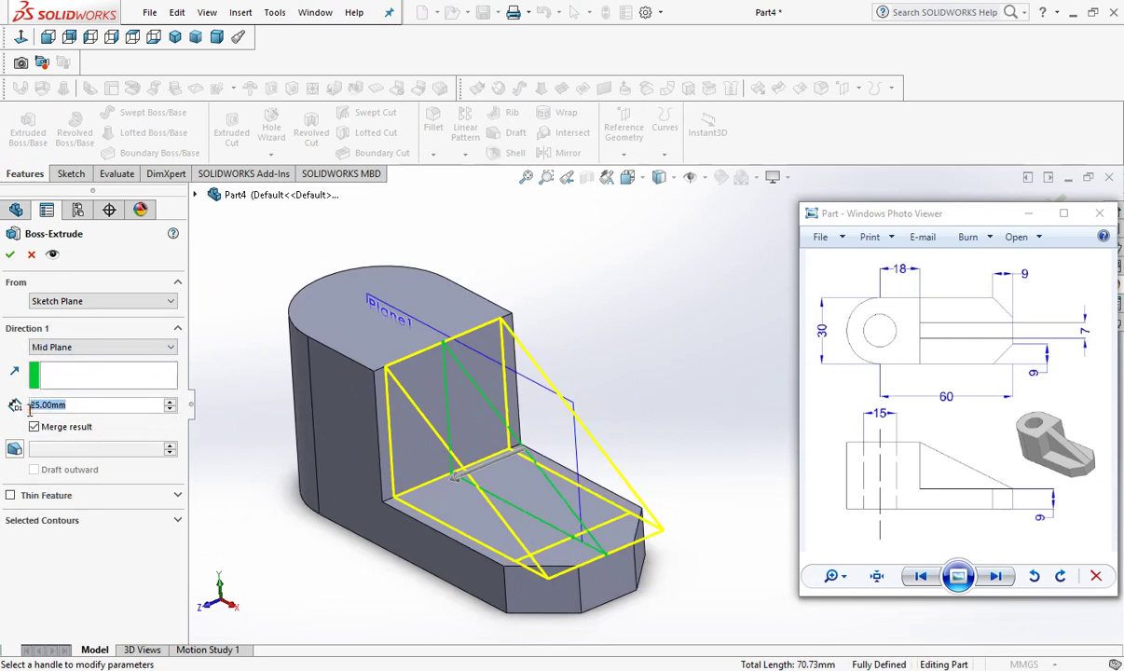
{"action": "type", "text": "7"}
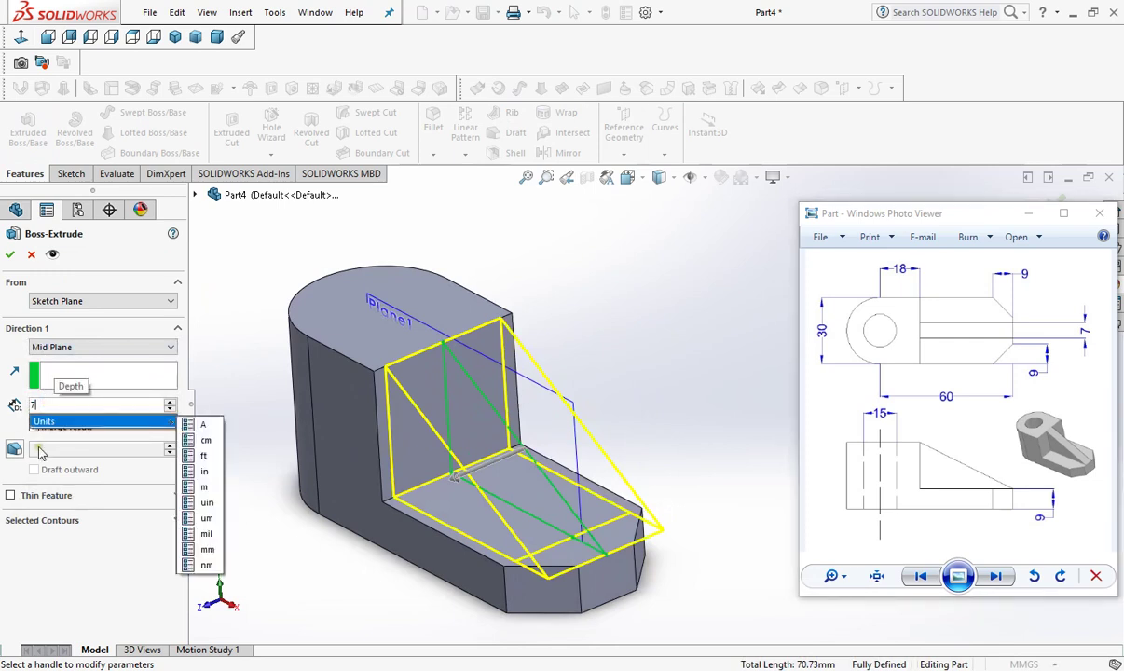
{"action": "key", "text": "Return"}
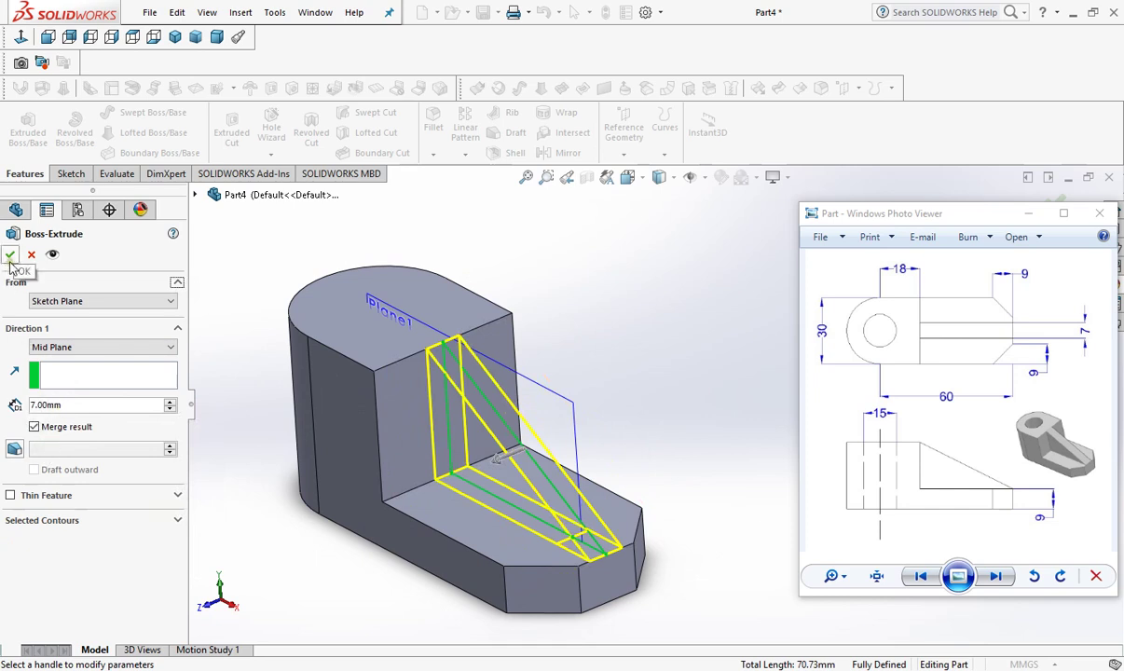
{"action": "left_click", "coordinate": [11, 263]}
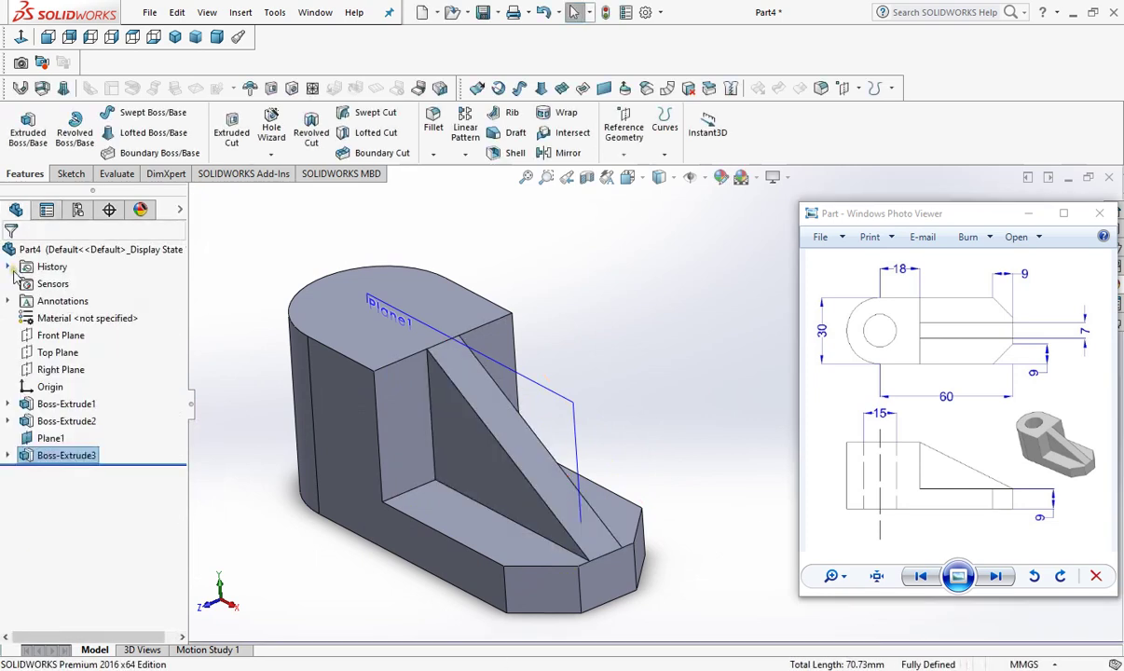
Step: Hide Plane1 using its right-click menu in the graphics area
{"action": "left_click", "coordinate": [571, 400]}
{"action": "right_click", "coordinate": [571, 401]}
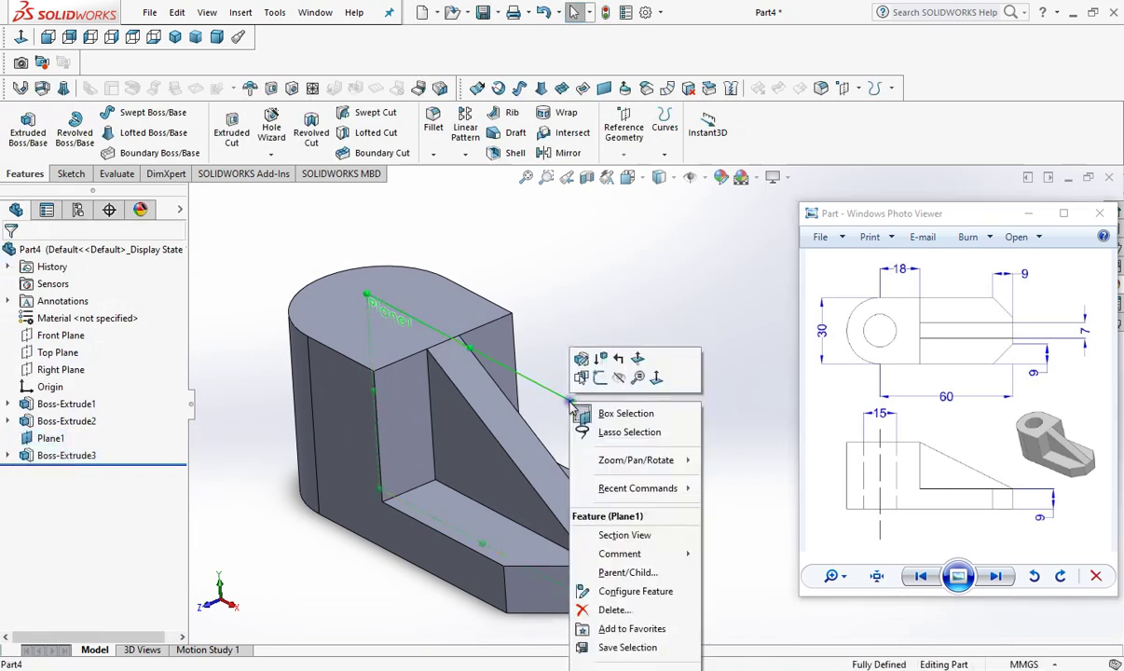
{"action": "left_click", "coordinate": [619, 379]}
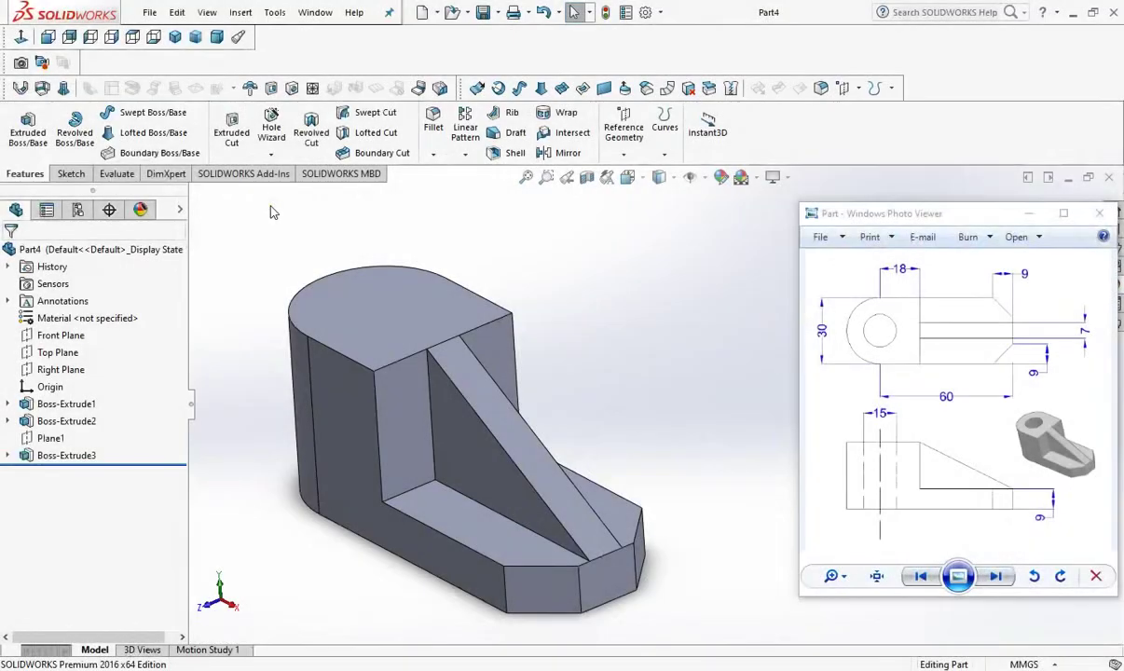
Step: Start a new sketch on the boss's top face, viewed normal to it and zoomed to fit
{"action": "left_click", "coordinate": [73, 179]}
{"action": "left_click", "coordinate": [22, 125]}
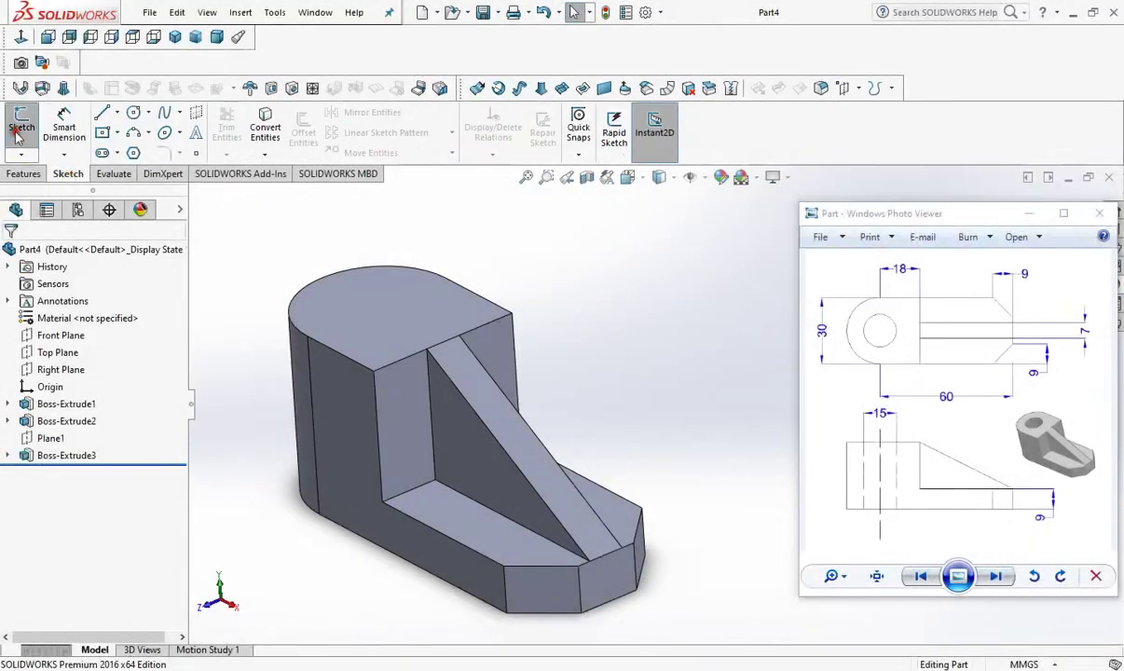
{"action": "left_click", "coordinate": [365, 300]}
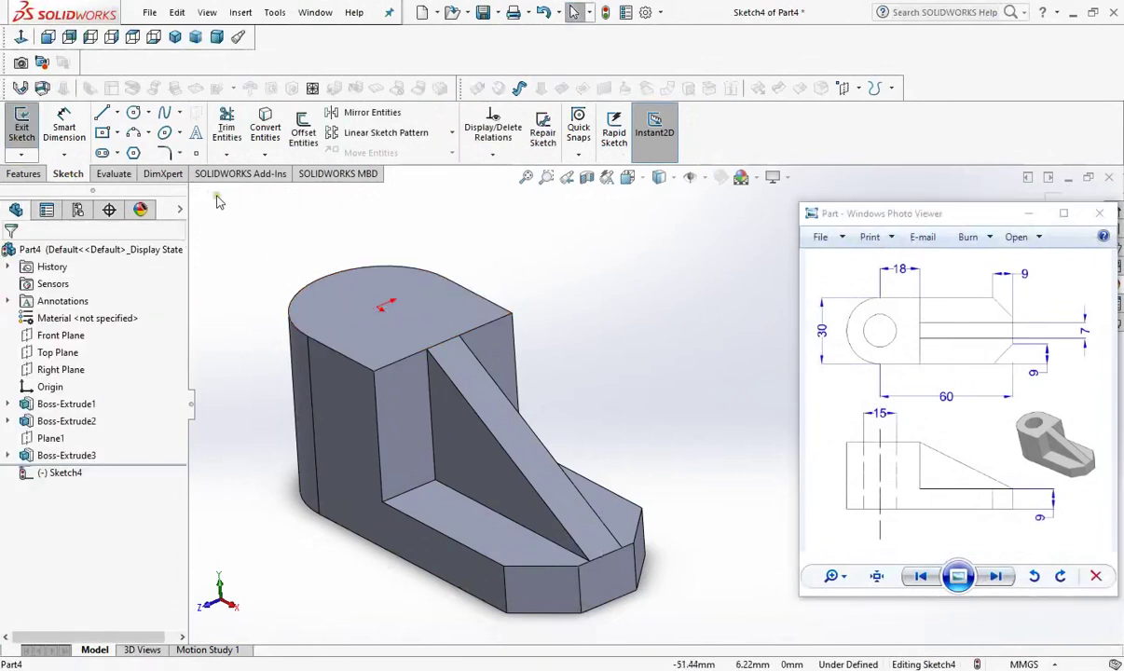
{"action": "left_click", "coordinate": [133, 36]}
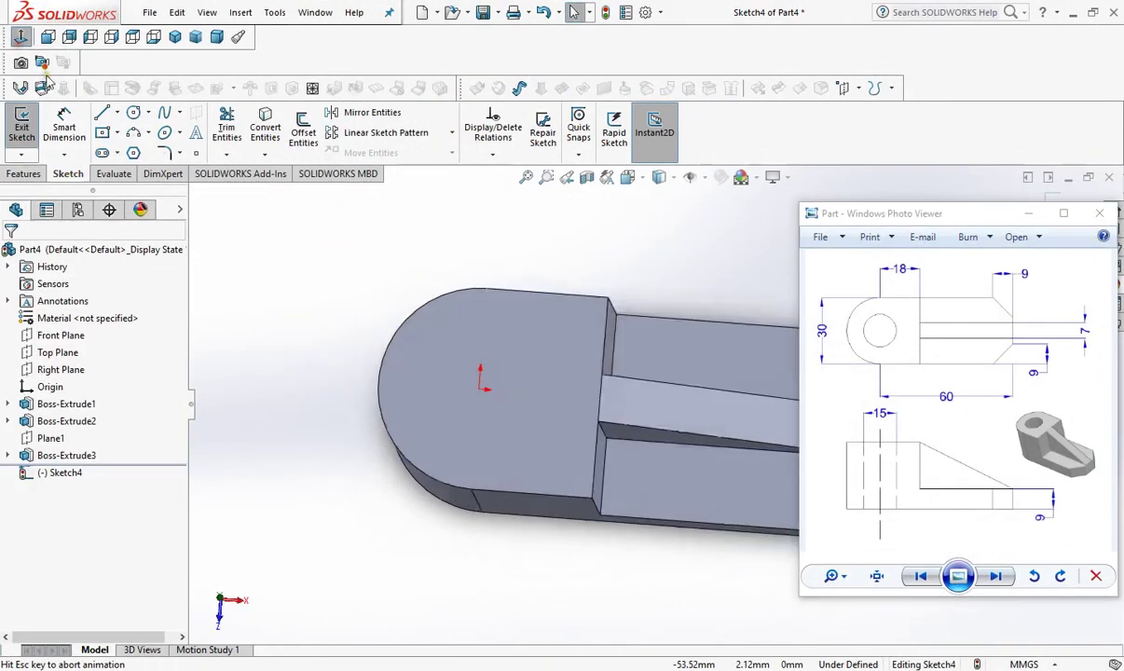
{"action": "key", "text": "f"}
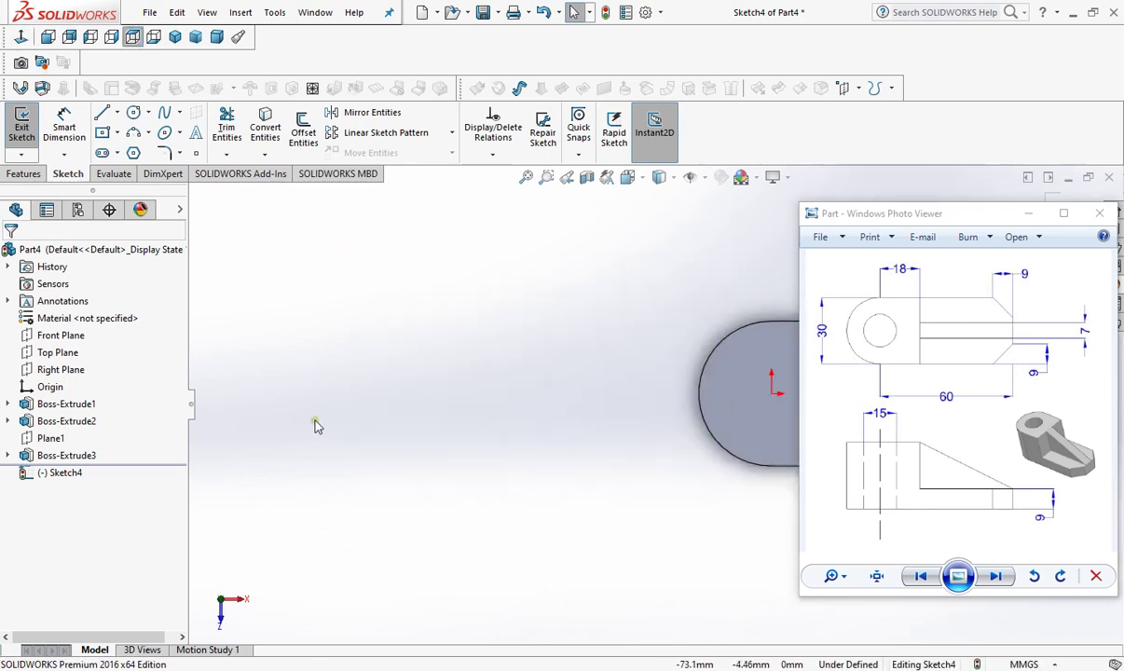
{"action": "scroll", "coordinate": [690, 380], "scroll_direction": "down", "scroll_amount": 2}
{"action": "scroll", "coordinate": [685, 377], "scroll_direction": "down", "scroll_amount": 3}
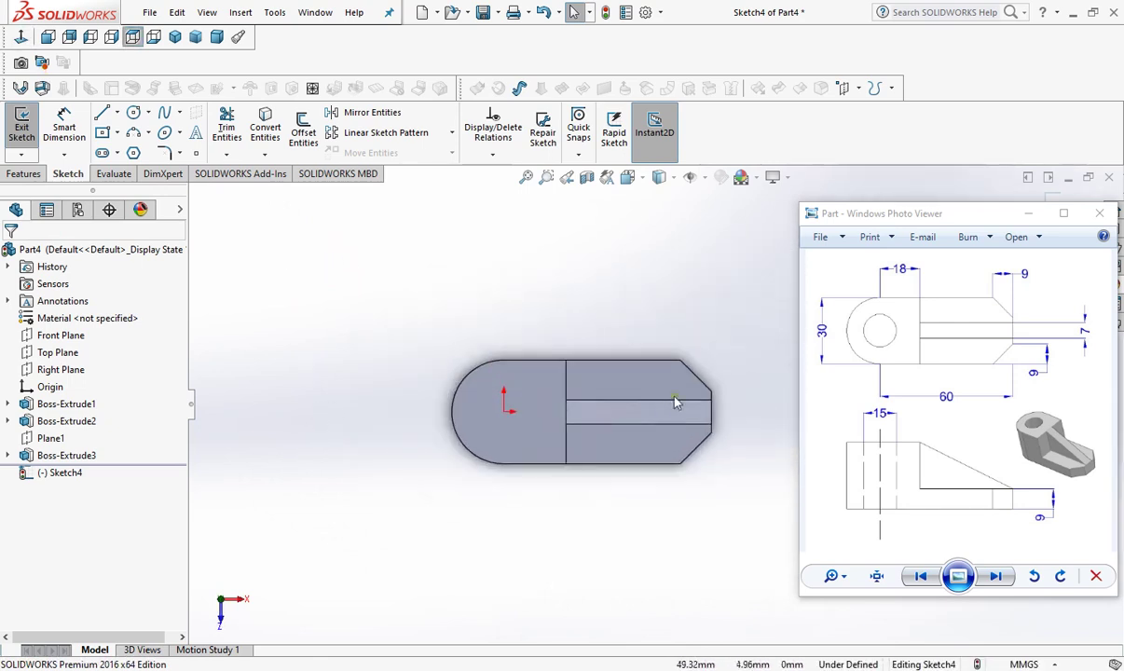
{"action": "scroll", "coordinate": [612, 341], "scroll_direction": "down", "scroll_amount": 1}
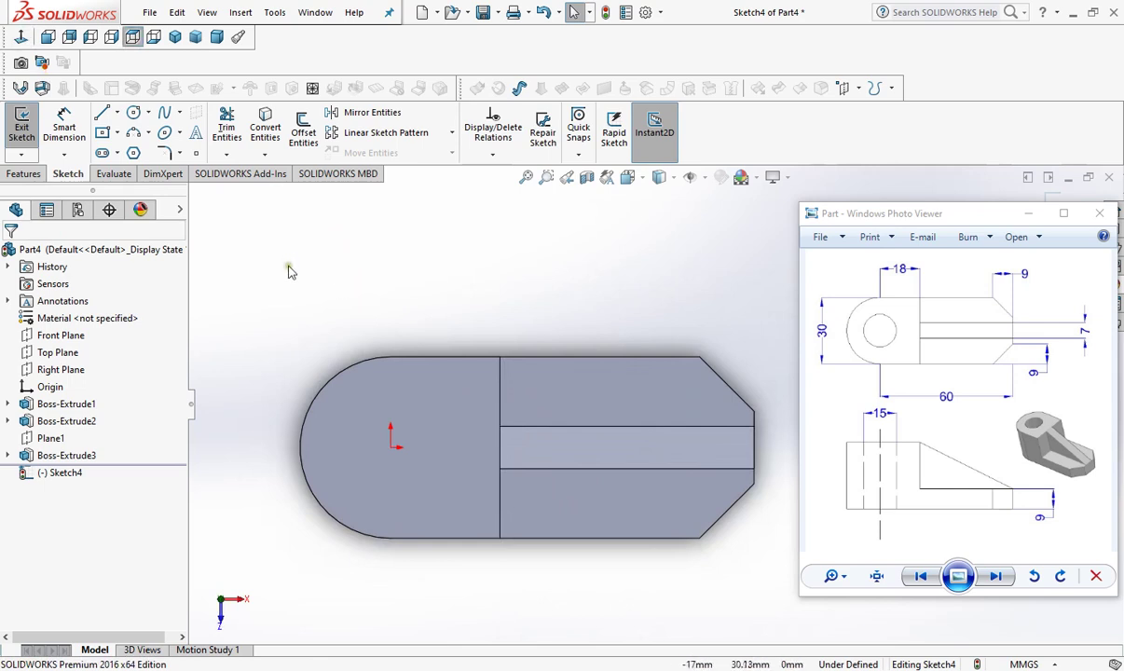
Step: Draw a circle centred on the origin and dimension its diameter to 15 mm
{"action": "left_click", "coordinate": [134, 114]}
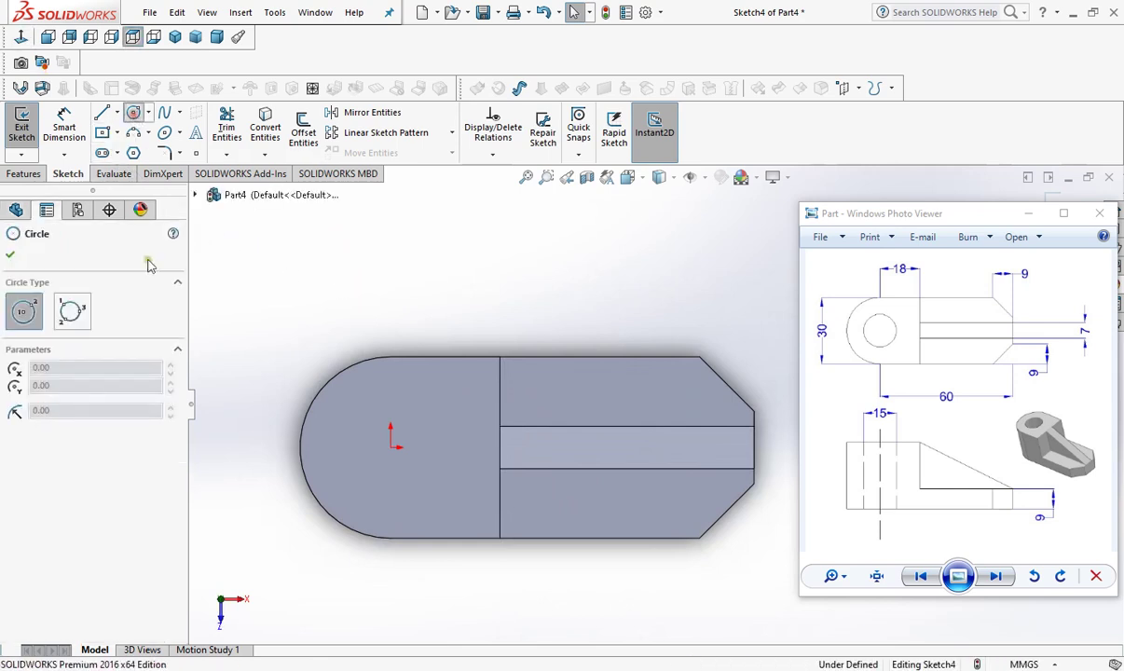
{"action": "left_click", "coordinate": [391, 449]}
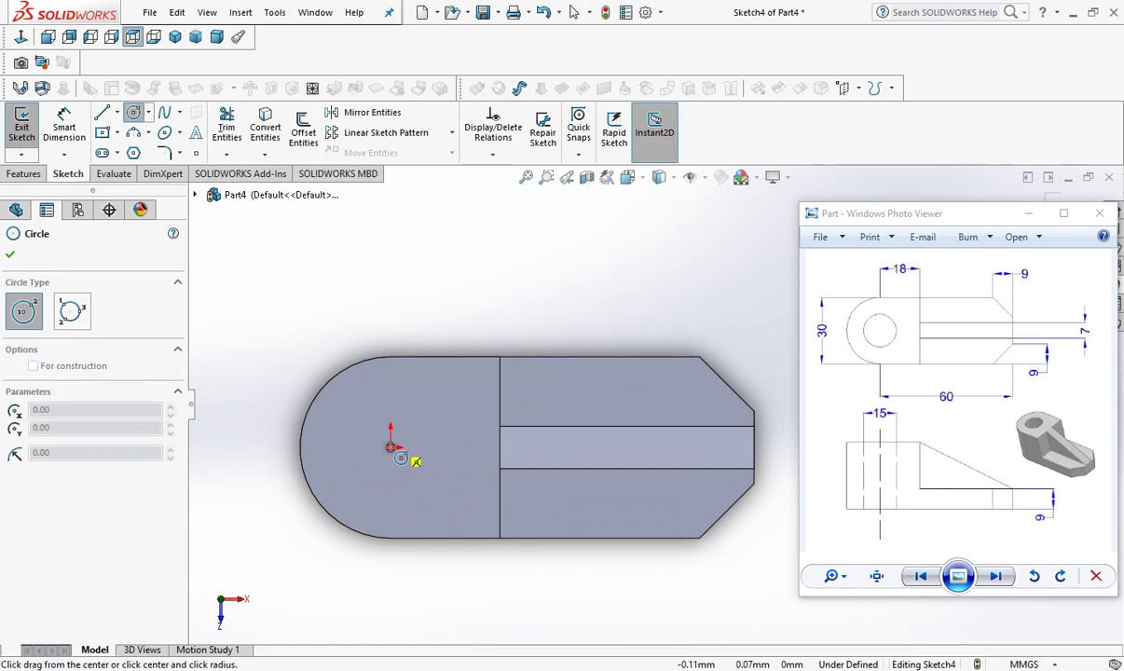
{"action": "left_click", "coordinate": [445, 468]}
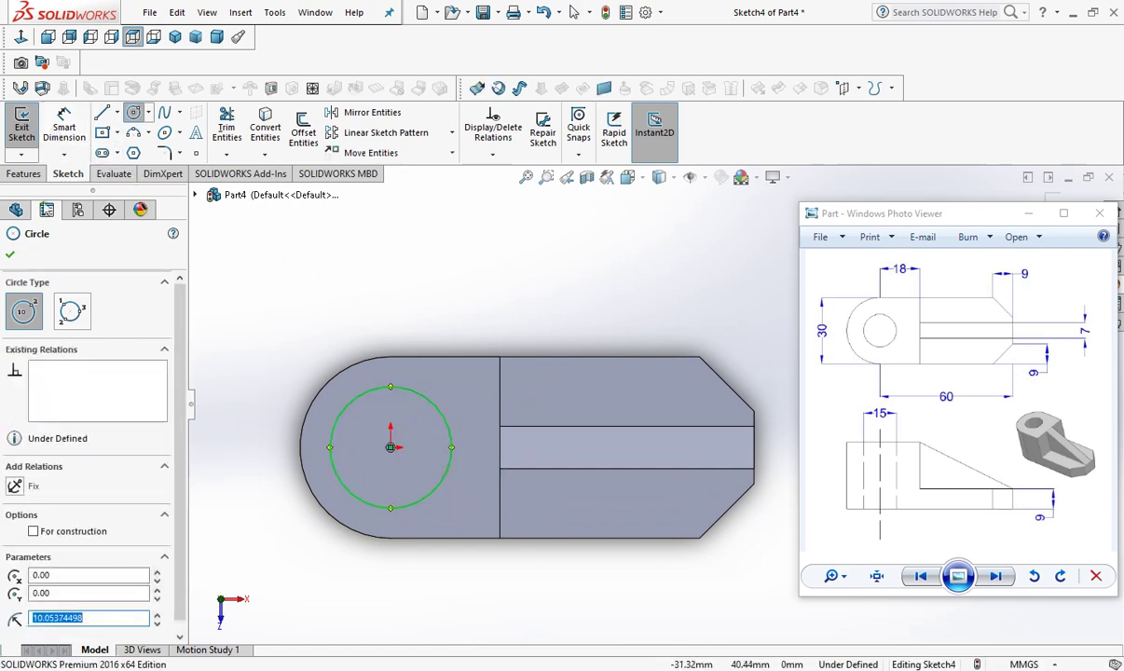
{"action": "left_click", "coordinate": [13, 254]}
{"action": "left_click", "coordinate": [63, 129]}
{"action": "left_click", "coordinate": [433, 405]}
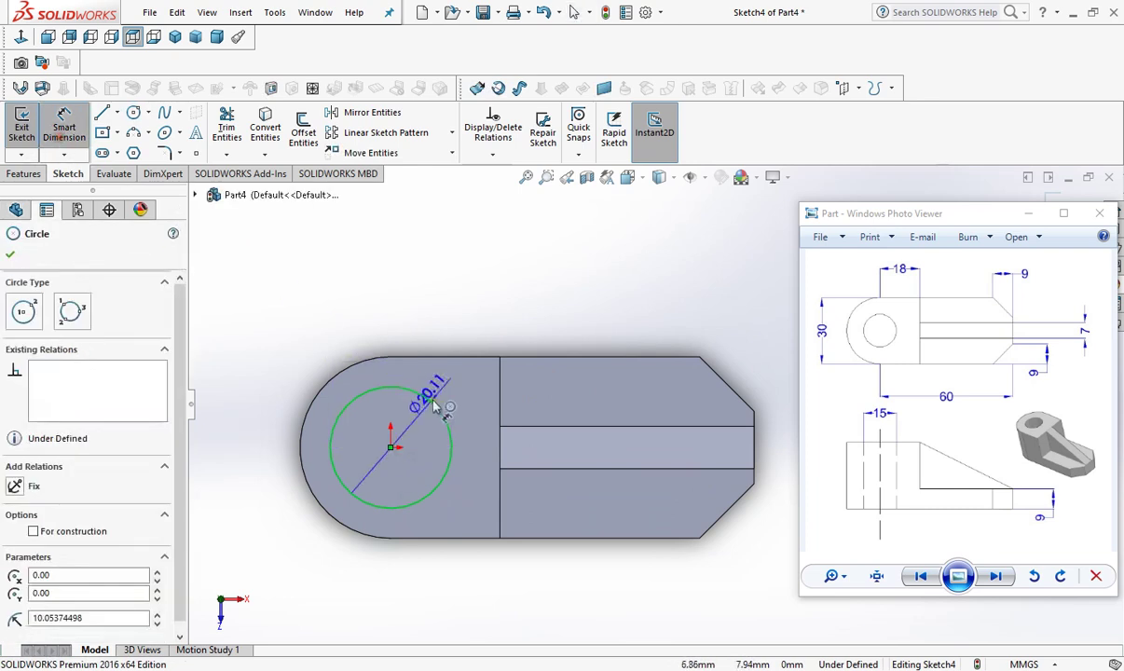
{"action": "left_click", "coordinate": [406, 298]}
{"action": "type", "text": "15"}
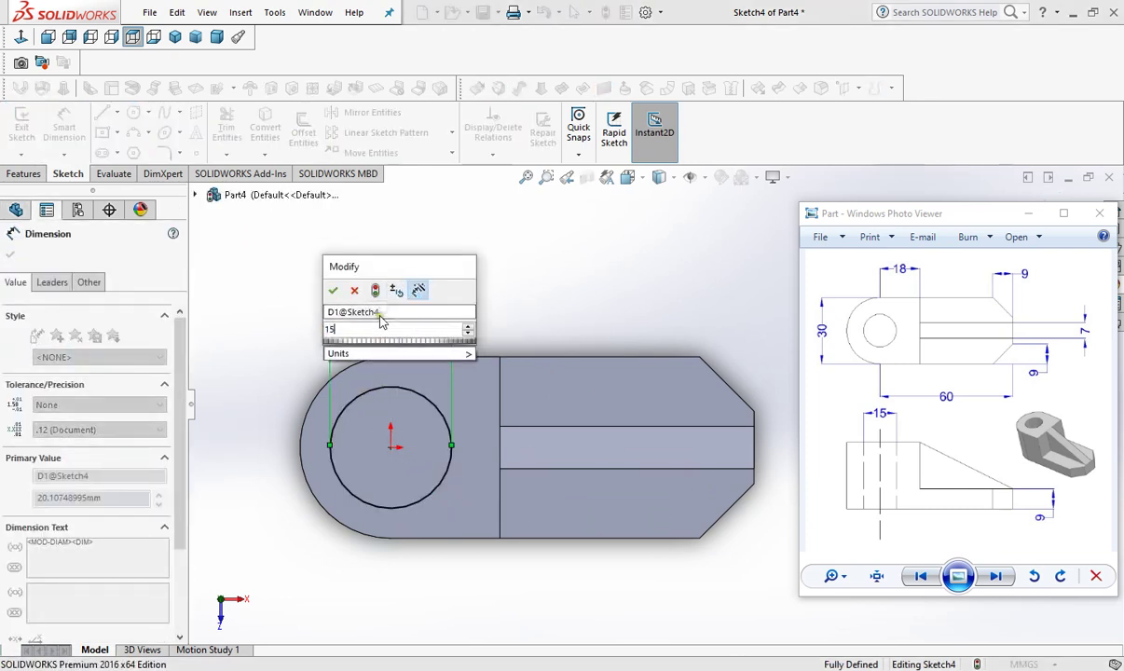
{"action": "left_click", "coordinate": [332, 291]}
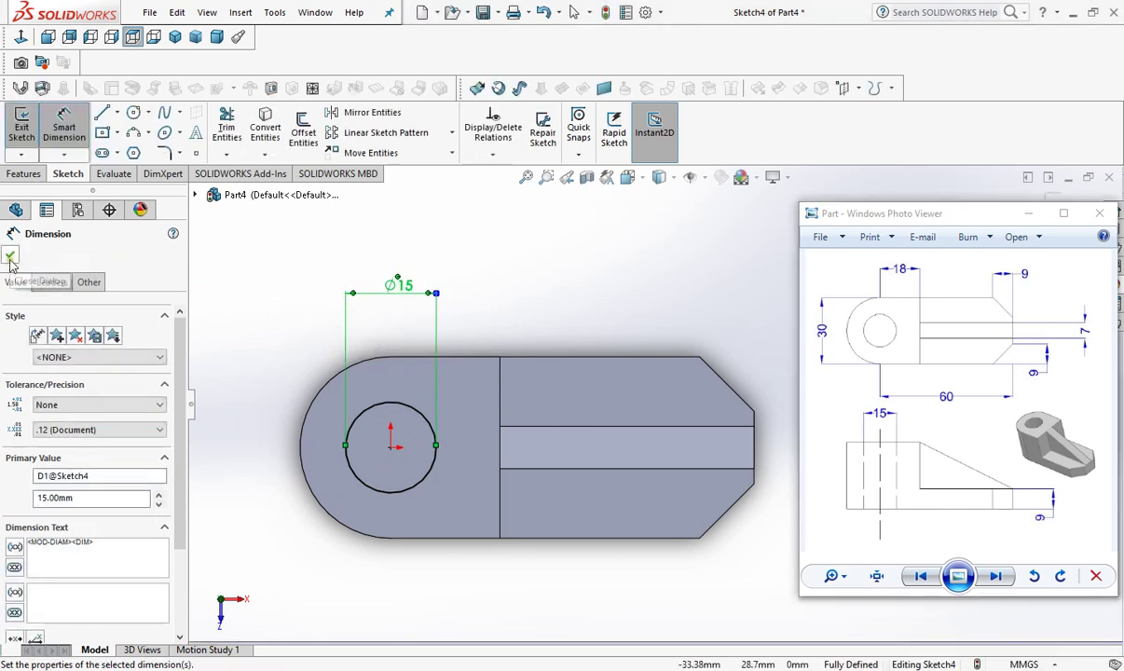
{"action": "left_click", "coordinate": [28, 174]}
Step: Cut the 15 mm circle Through All to make the boss's through hole, then orbit to inspect
{"action": "left_click", "coordinate": [231, 135]}
{"action": "mouse_move", "coordinate": [340, 531]}
{"action": "middle_mouse_down"}
{"action": "mouse_move", "coordinate": [289, 398]}
{"action": "mouse_move", "coordinate": [250, 404]}
{"action": "middle_mouse_up"}
{"action": "left_click", "coordinate": [122, 349]}
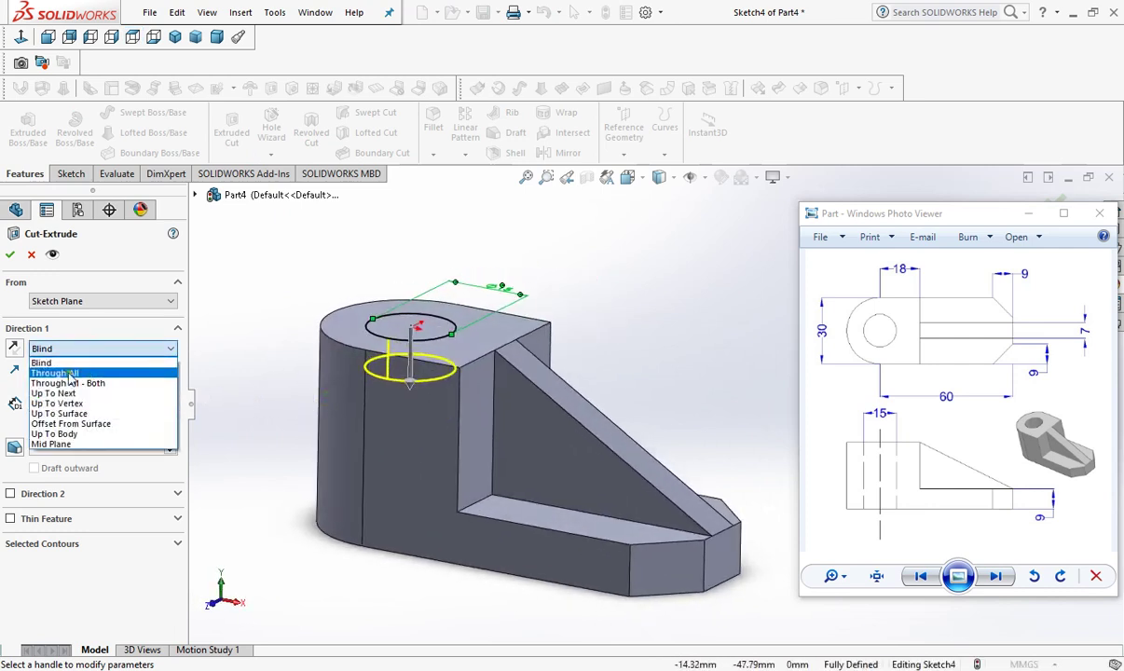
{"action": "left_click", "coordinate": [93, 373]}
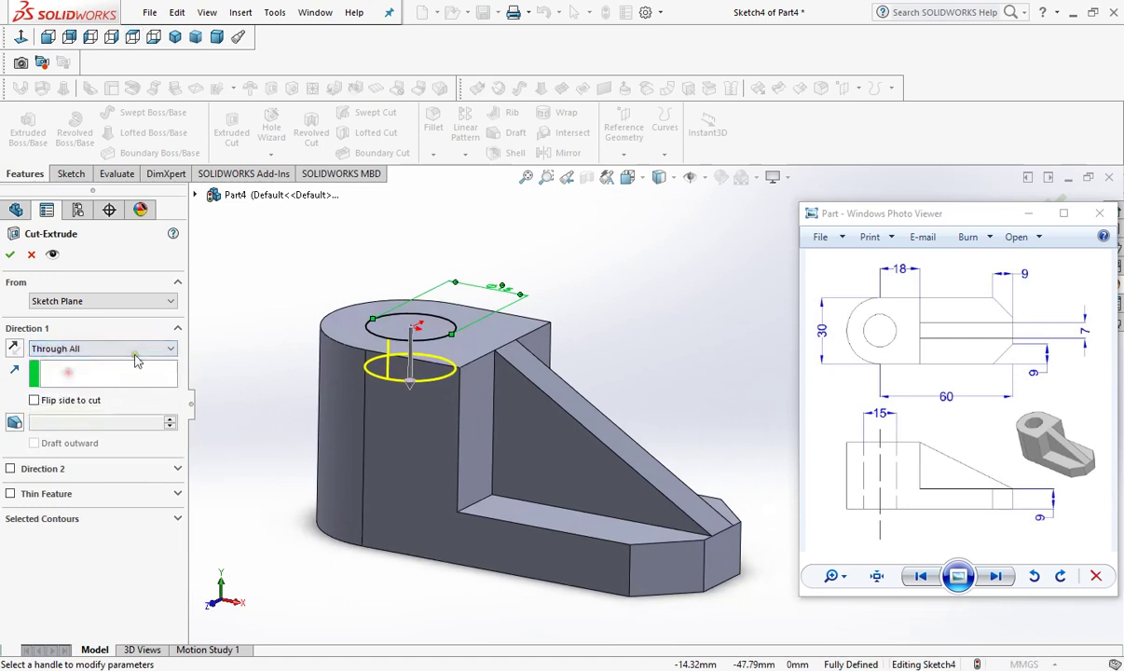
{"action": "left_click", "coordinate": [10, 255]}
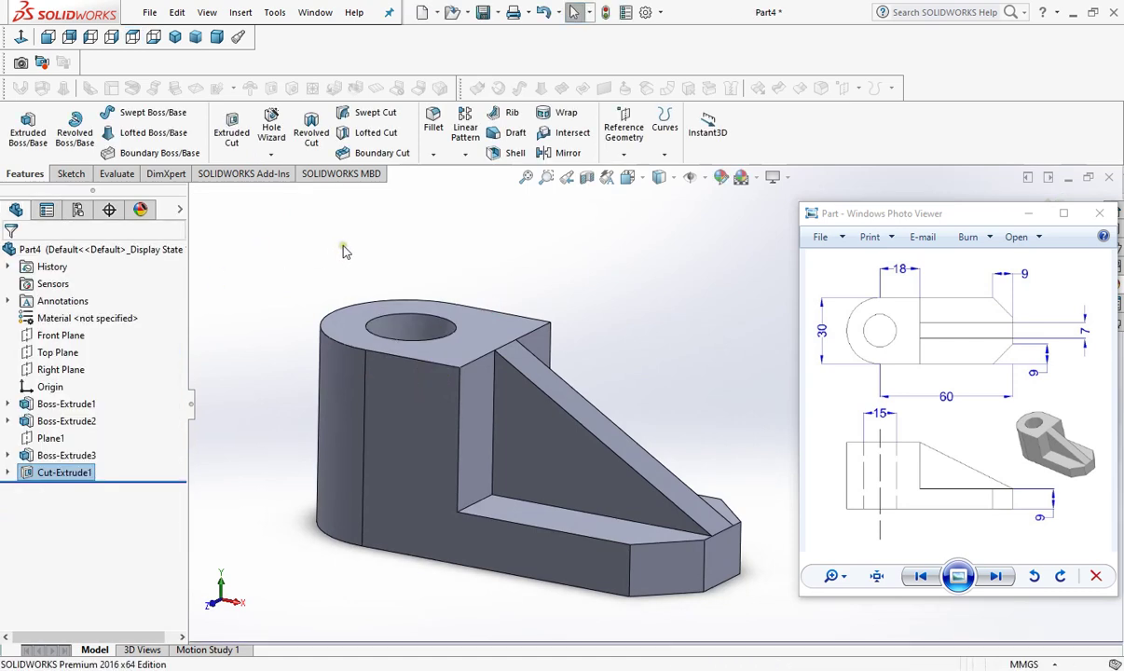
{"action": "mouse_move", "coordinate": [624, 323]}
{"action": "middle_mouse_down"}
{"action": "mouse_move", "coordinate": [602, 352]}
{"action": "mouse_move", "coordinate": [623, 514]}
{"action": "mouse_move", "coordinate": [633, 375]}
{"action": "mouse_move", "coordinate": [609, 354]}
{"action": "mouse_move", "coordinate": [619, 364]}
{"action": "middle_mouse_up"}
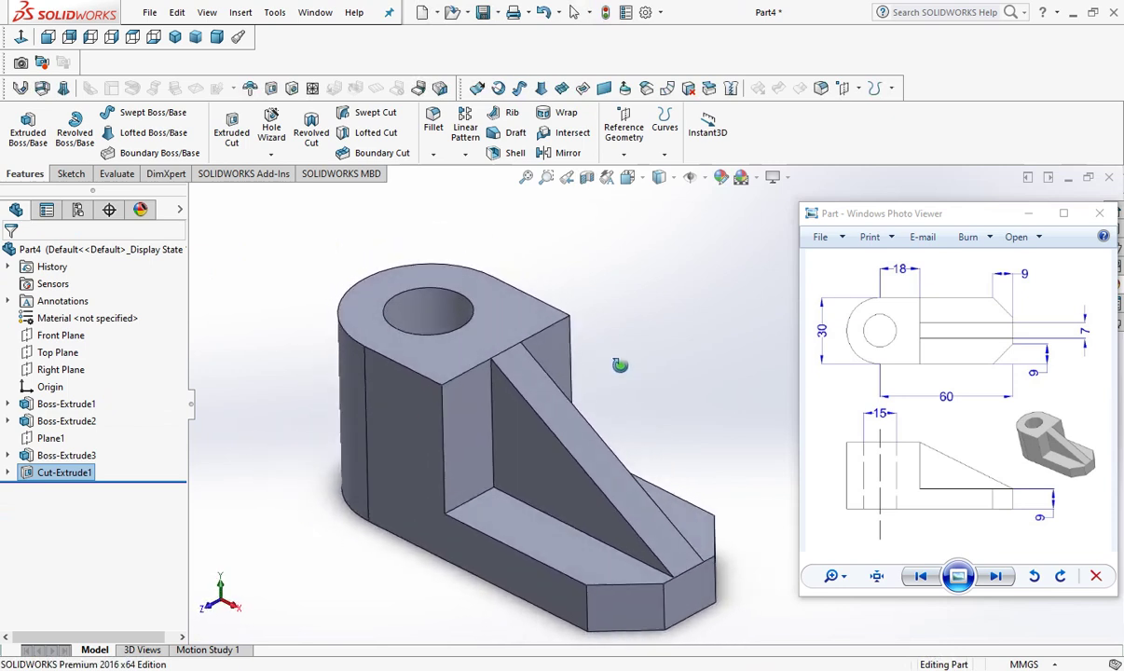